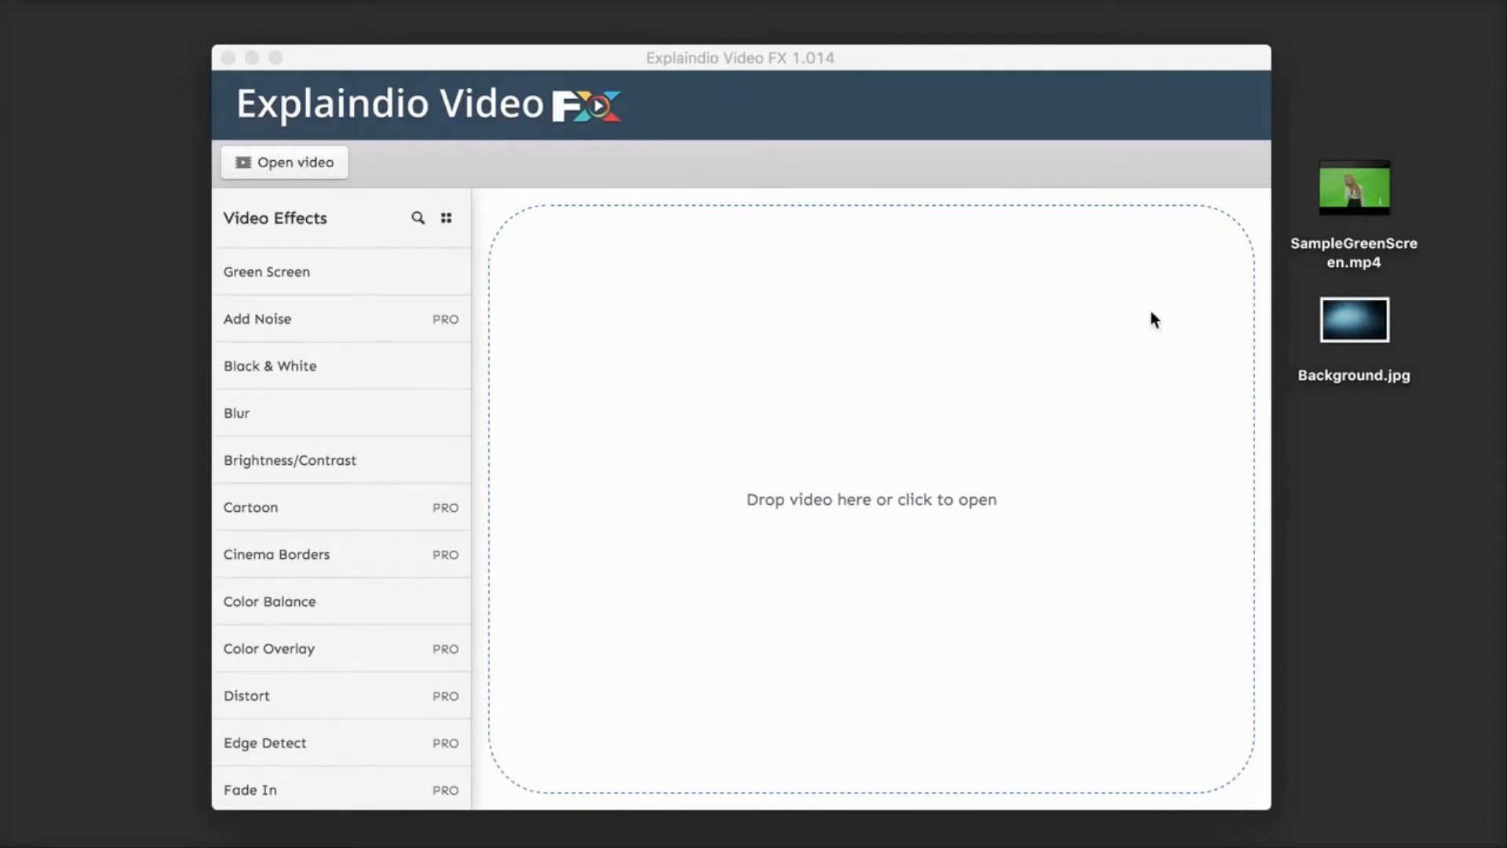
Step: Load SampleGreenScreen.mp4 from the desktop and play back several parts of the clip, pausing it at the end
left_click(1334, 183)
left_click_drag(1334, 184, 877, 454)
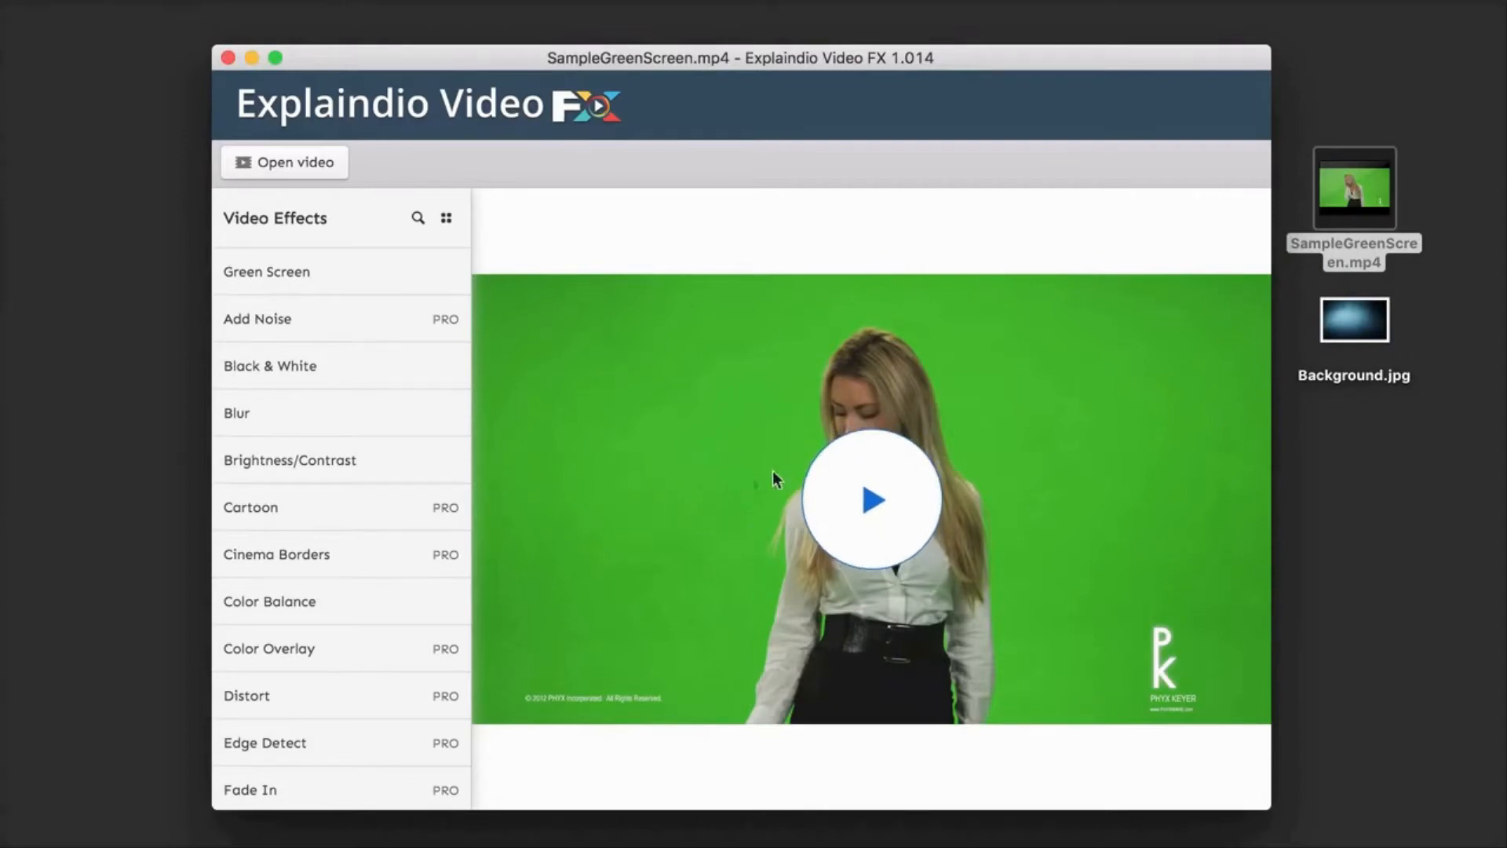
left_click(879, 501)
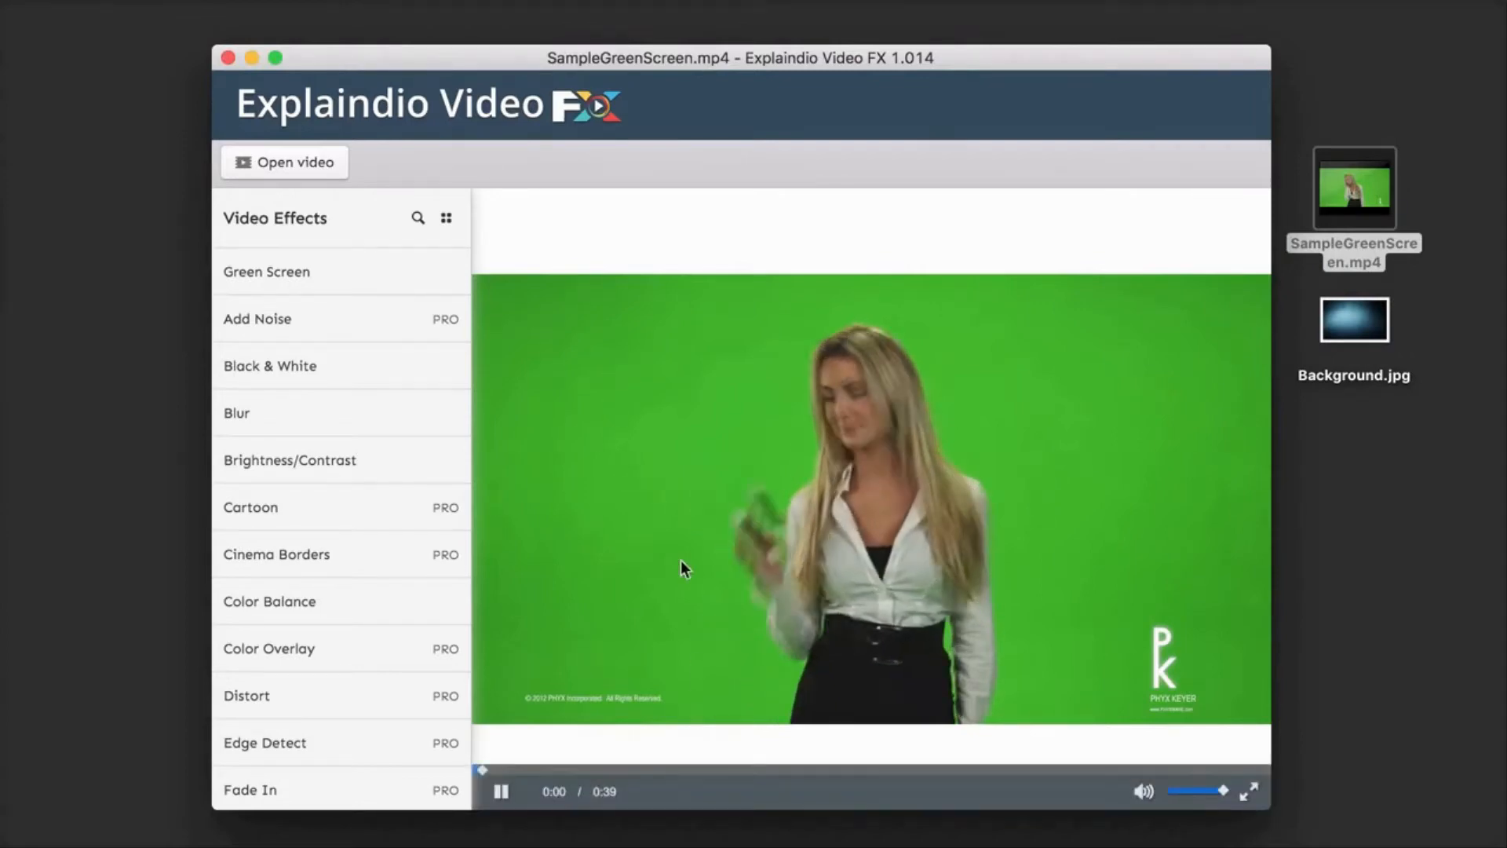
left_click(714, 771)
left_click(954, 769)
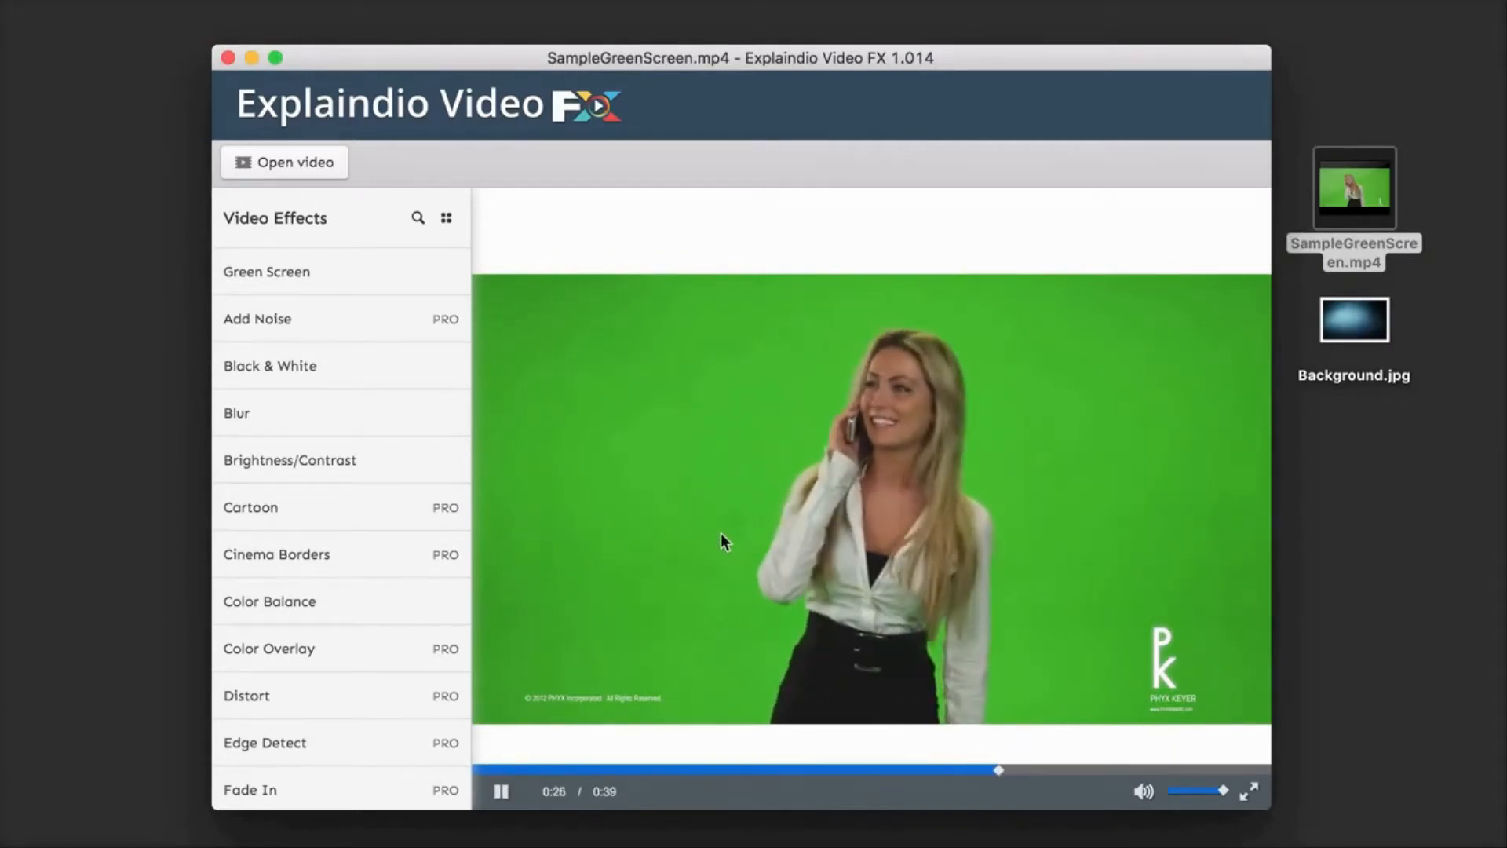
left_click(501, 793)
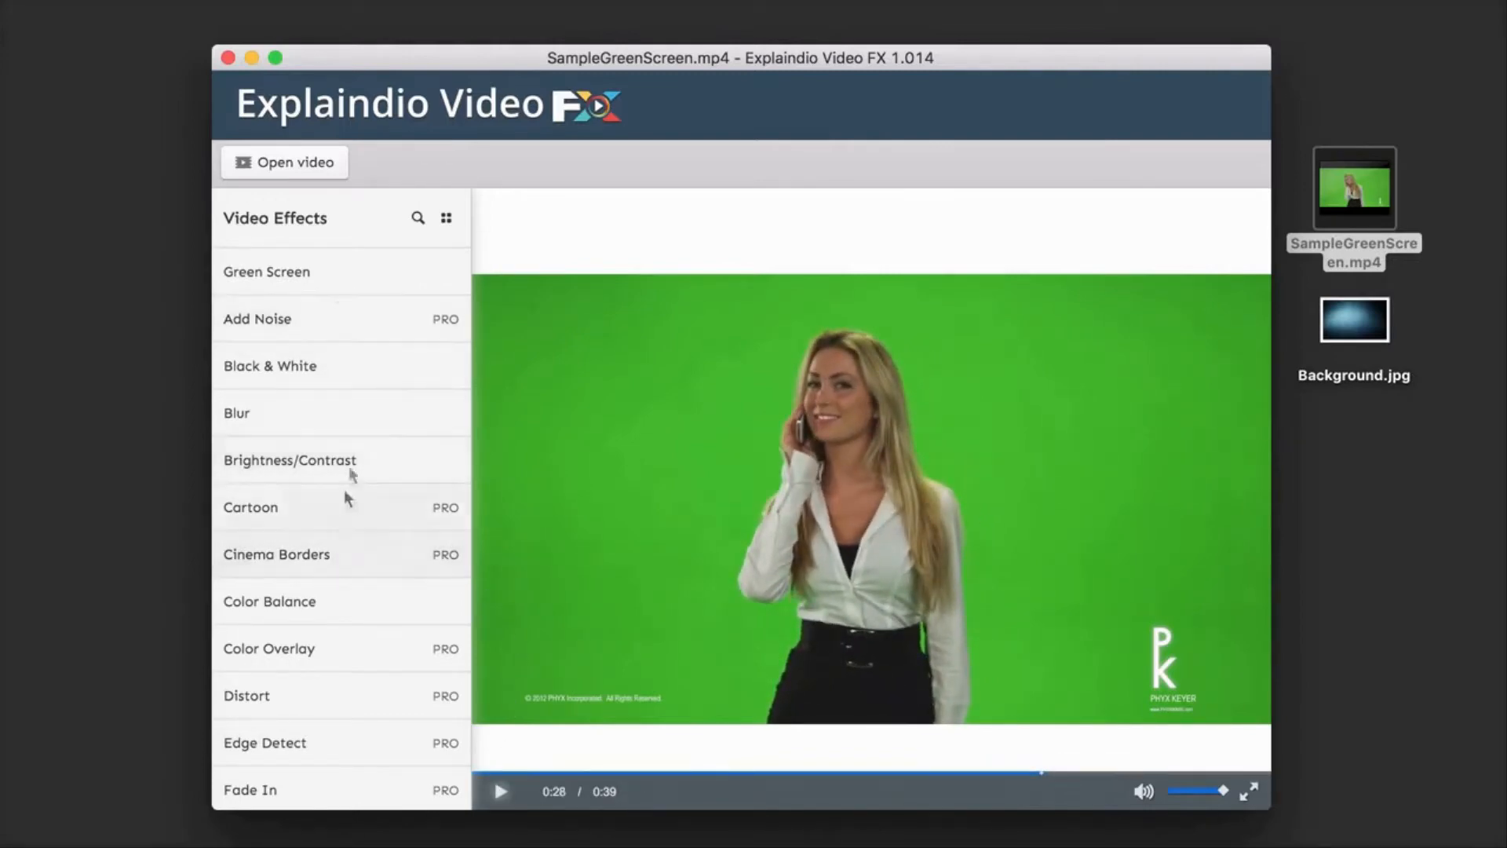
Step: Look through the full list of available video effects, from Green Screen down to Zoom
scroll(342, 506, "down", 5)
scroll(341, 510, "down", 7)
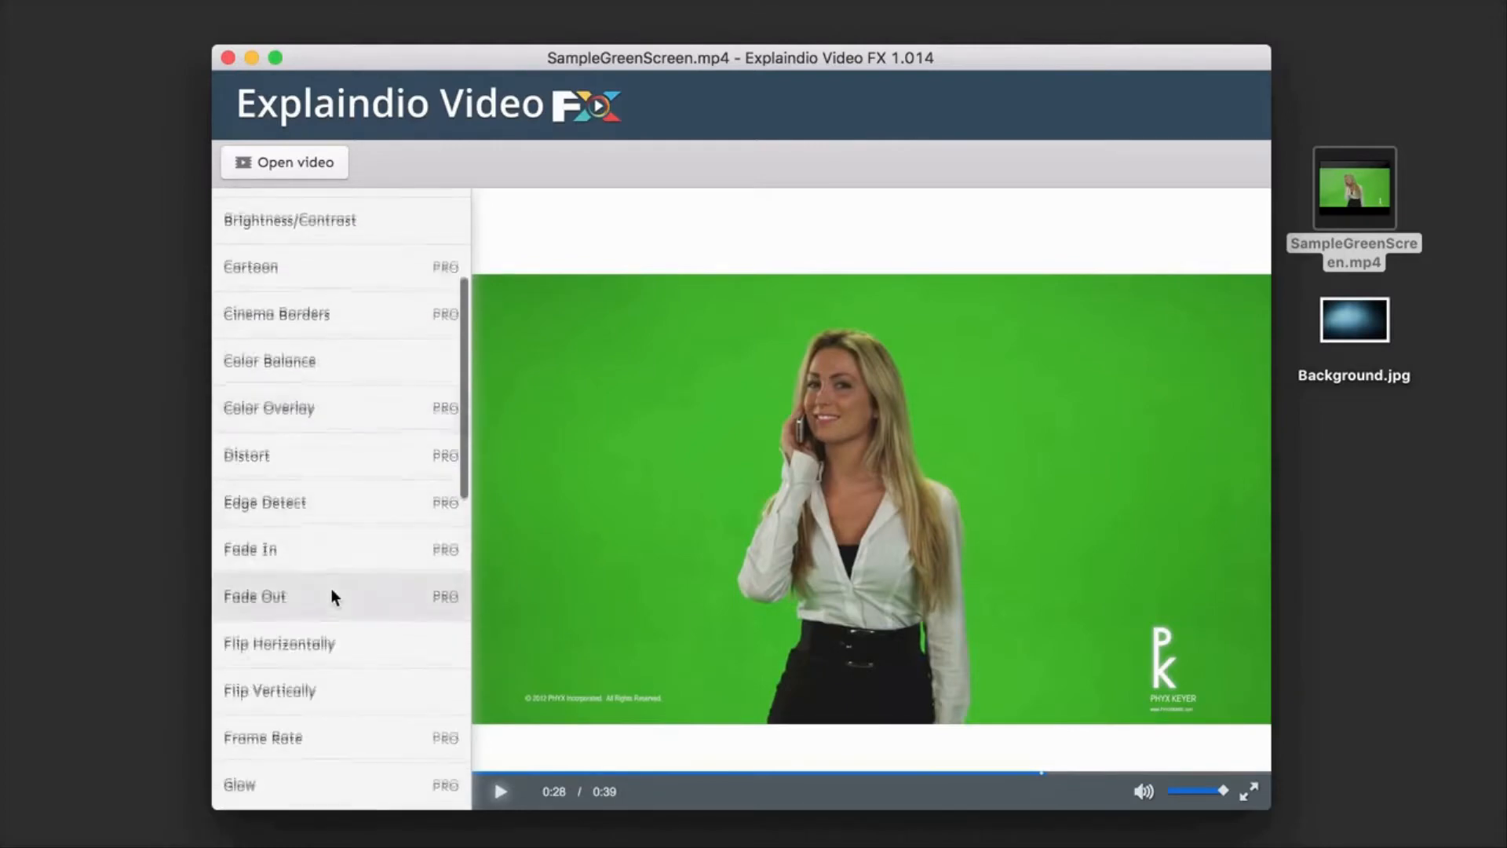
scroll(332, 588, "down", 6)
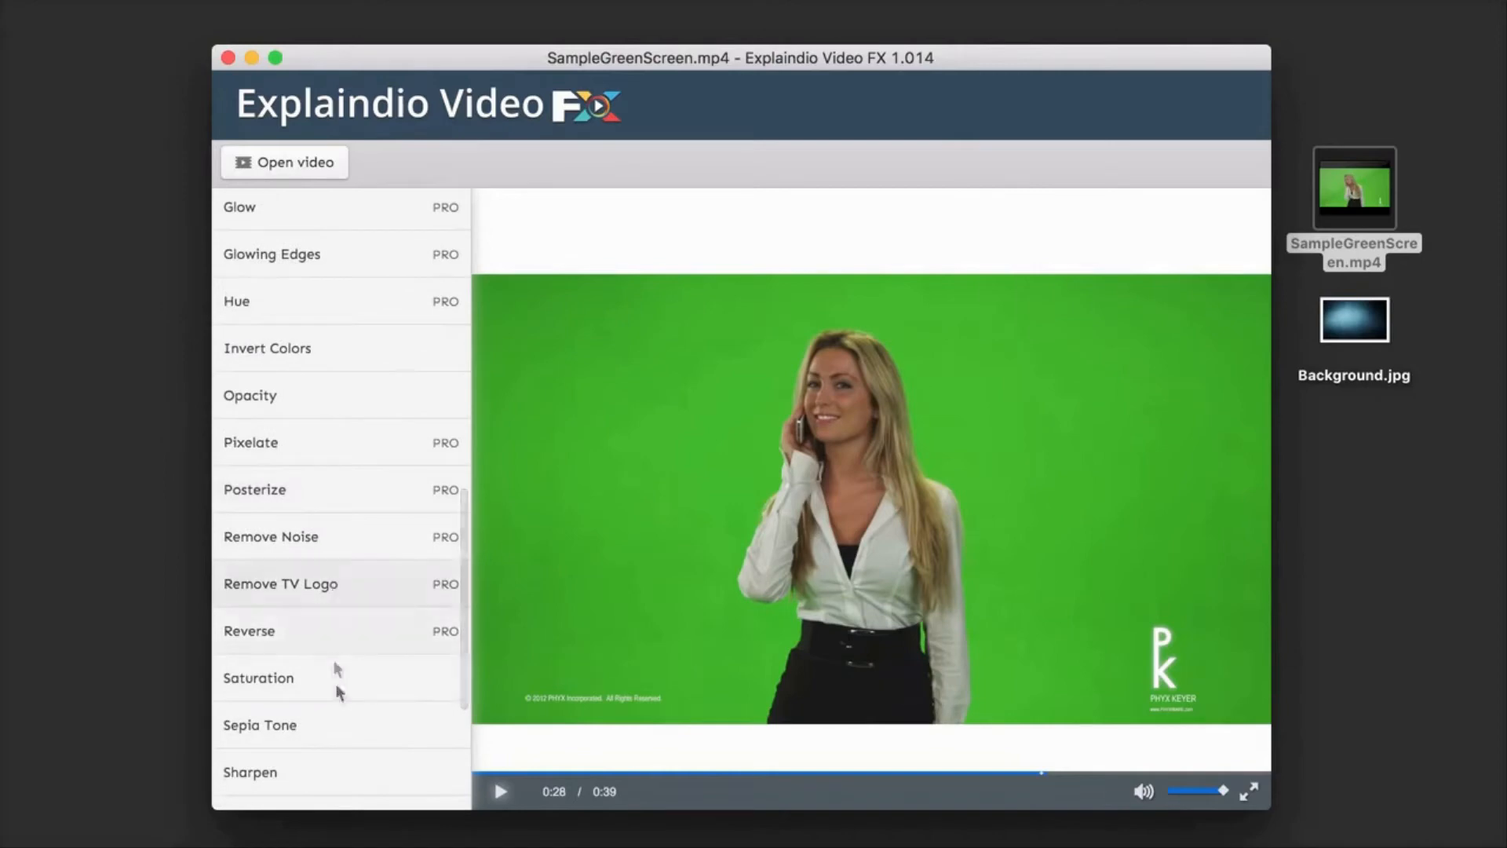
scroll(338, 696, "down", 2)
scroll(338, 697, "down", 2)
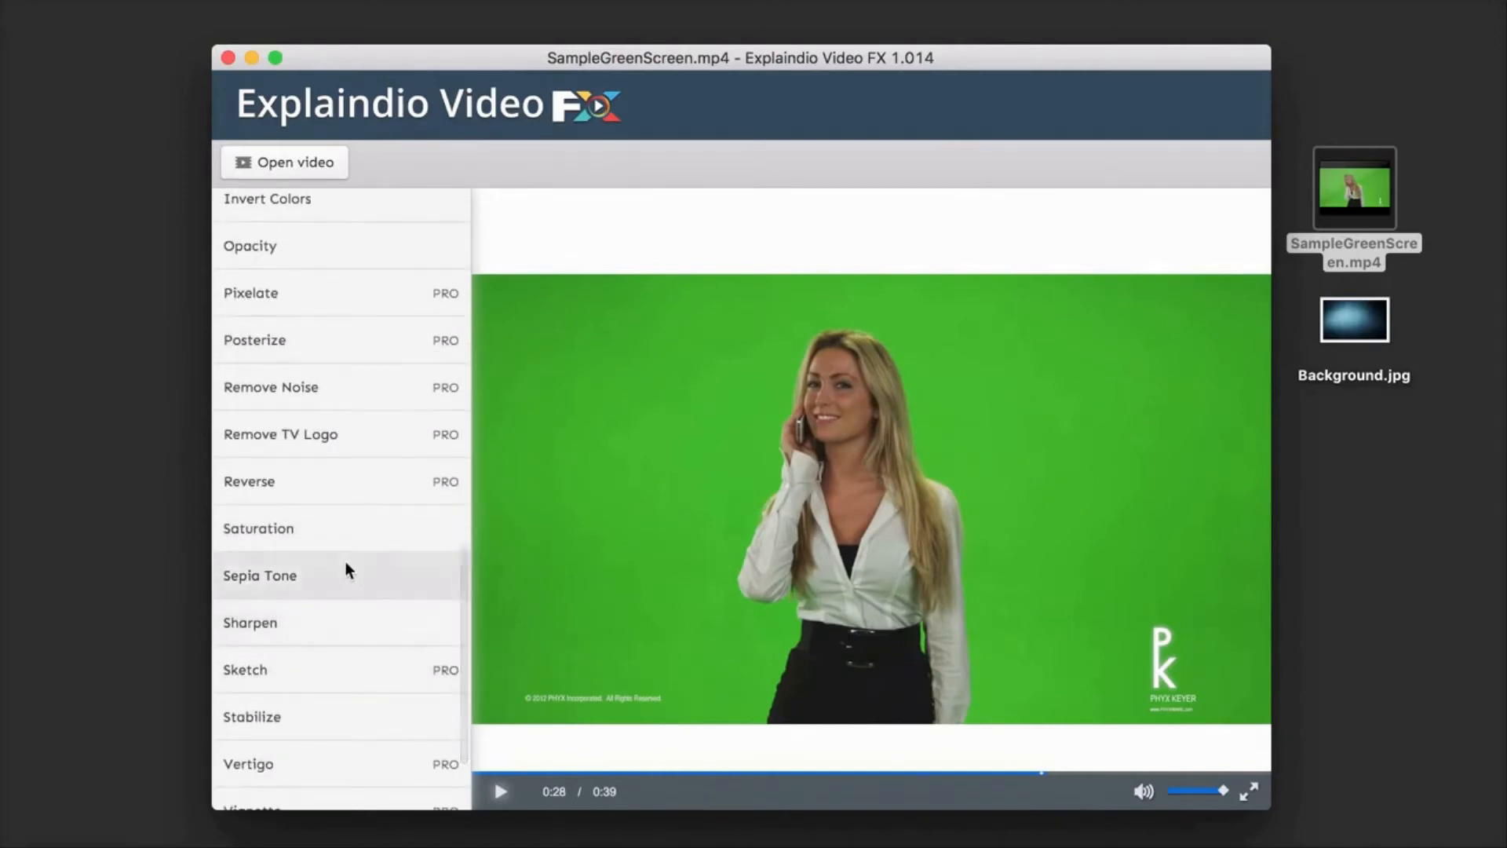
scroll(345, 564, "down", 3)
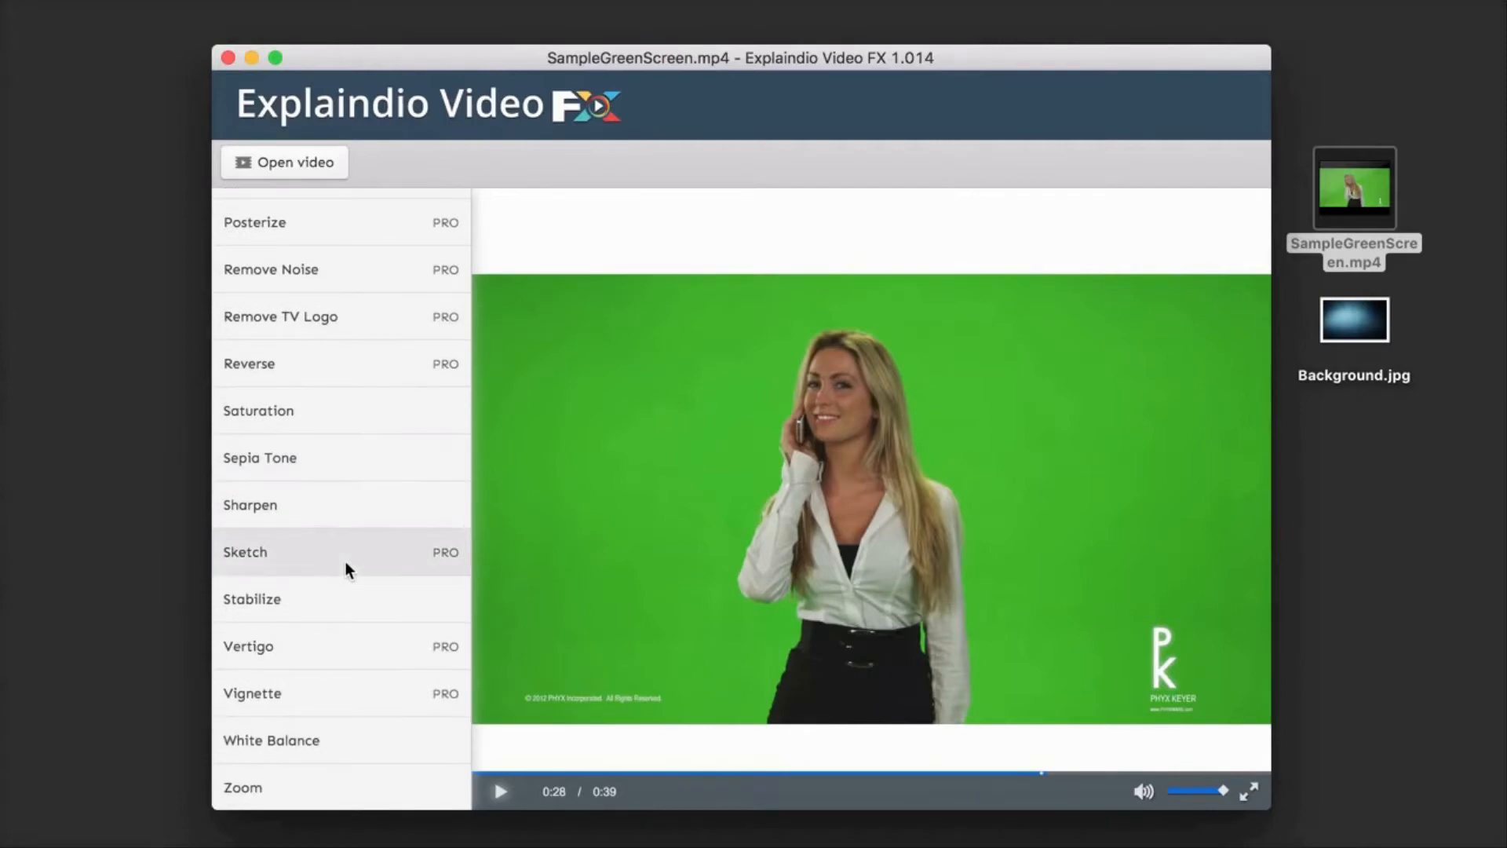
scroll(356, 473, "up", 2)
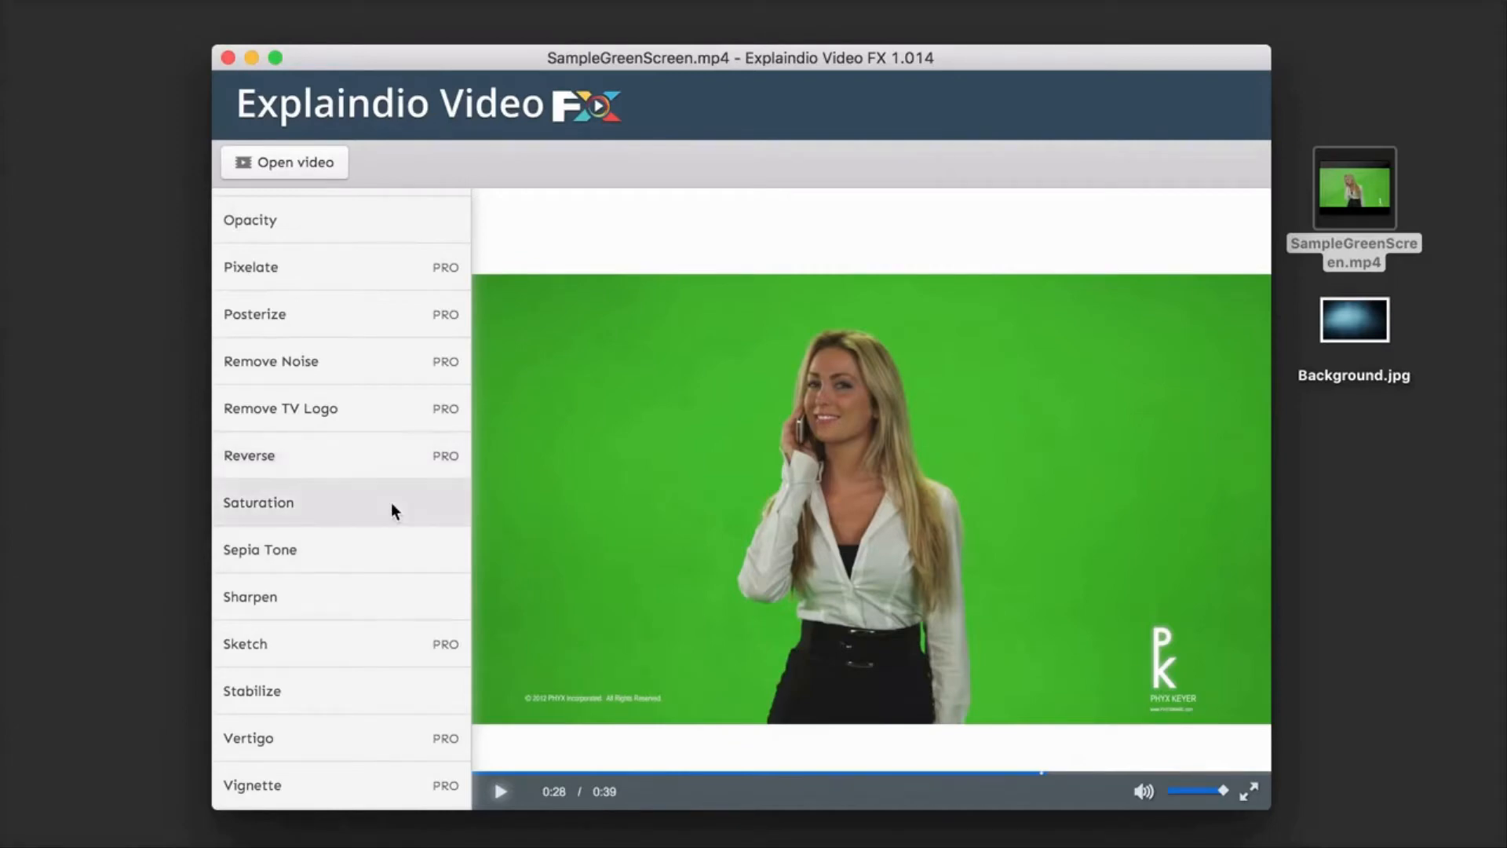
scroll(380, 604, "down", 2)
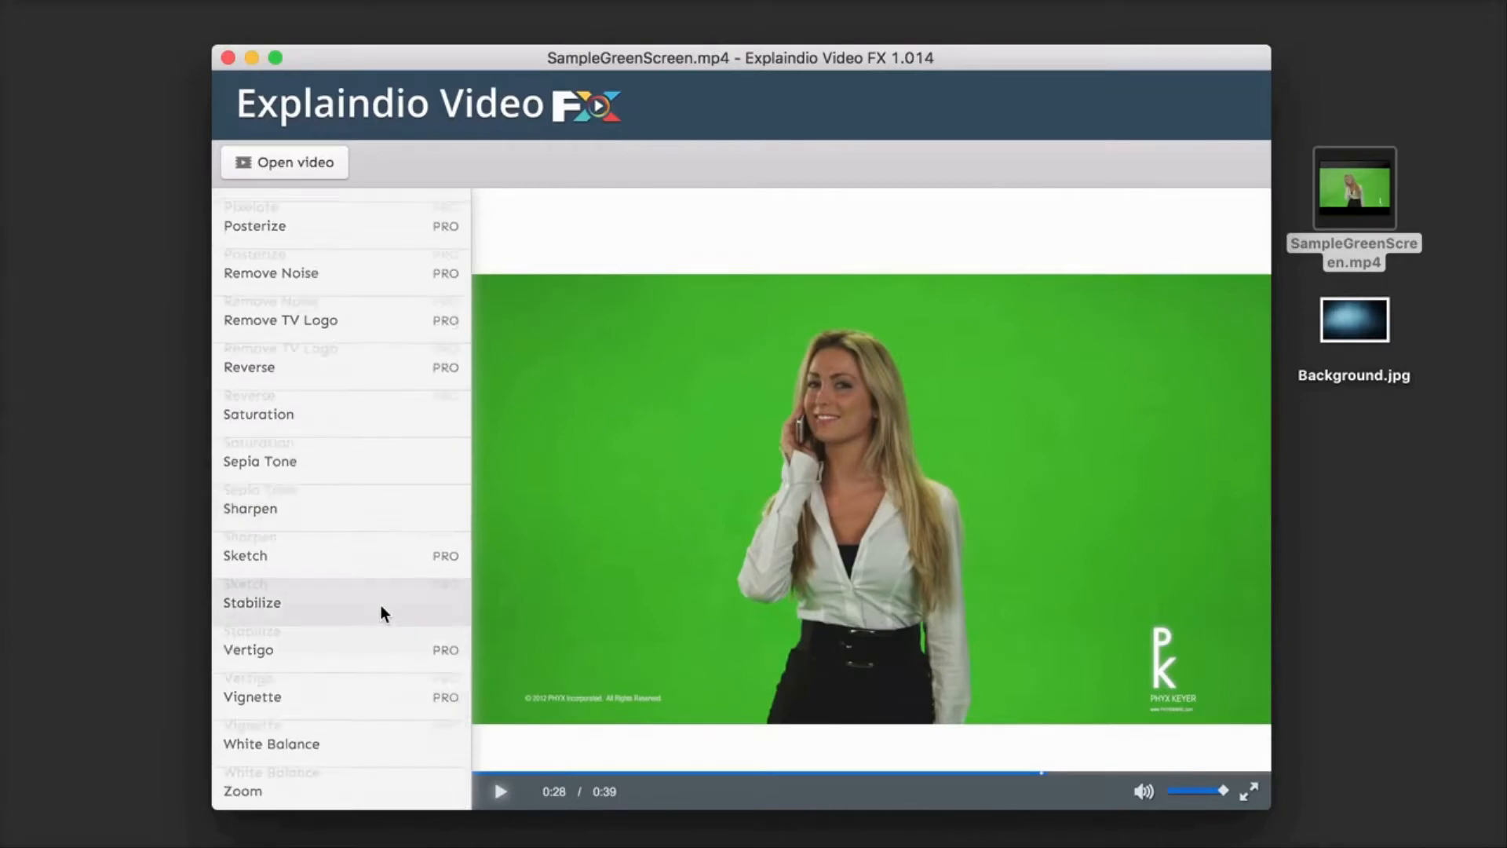
scroll(380, 604, "up", 9)
scroll(385, 408, "up", 12)
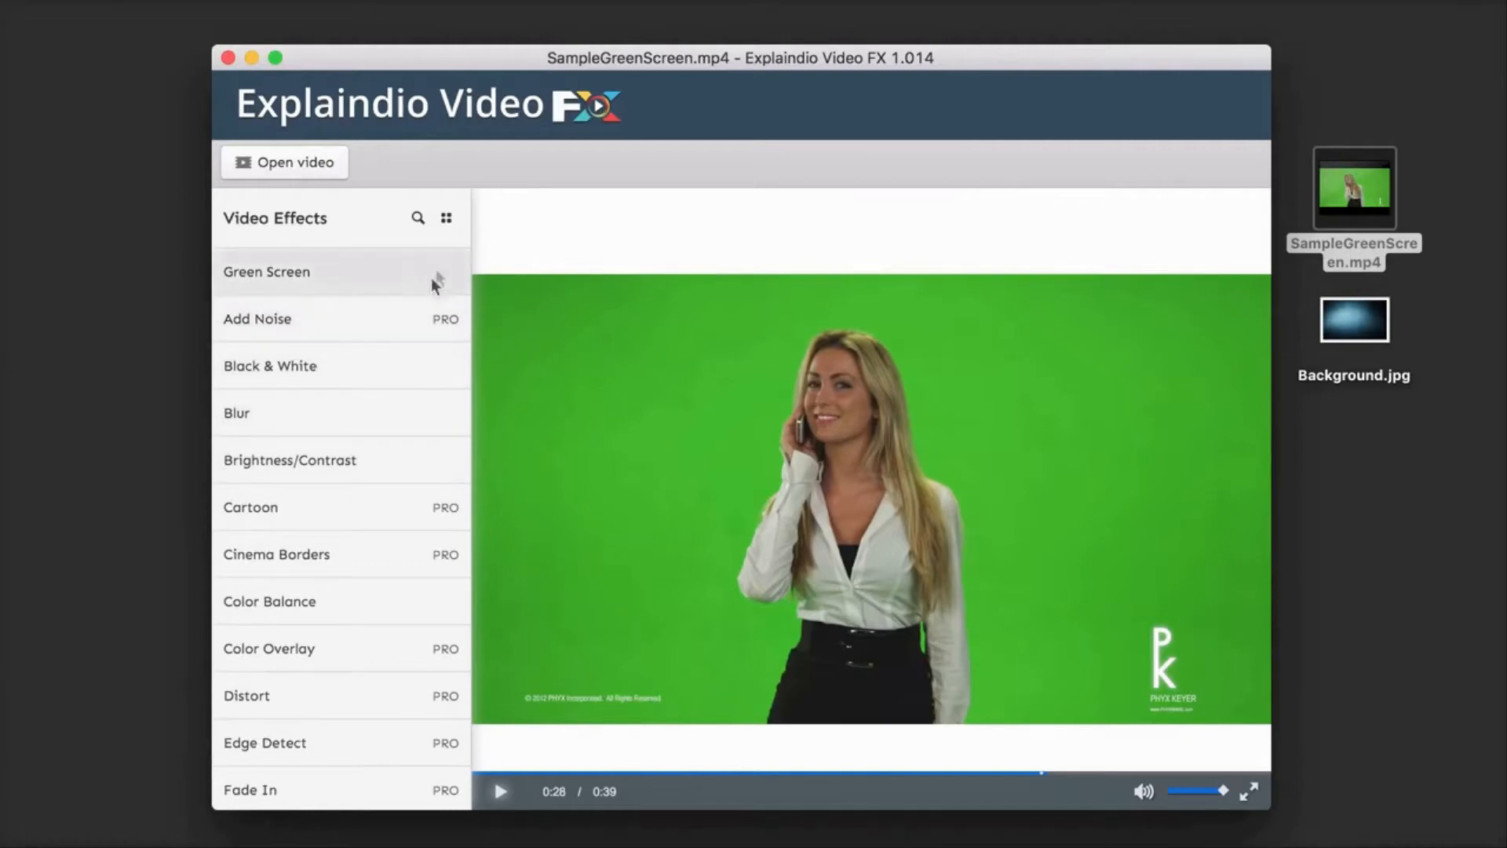
Step: View the video effects as thumbnails, look through them, and return to the text list
left_click(447, 220)
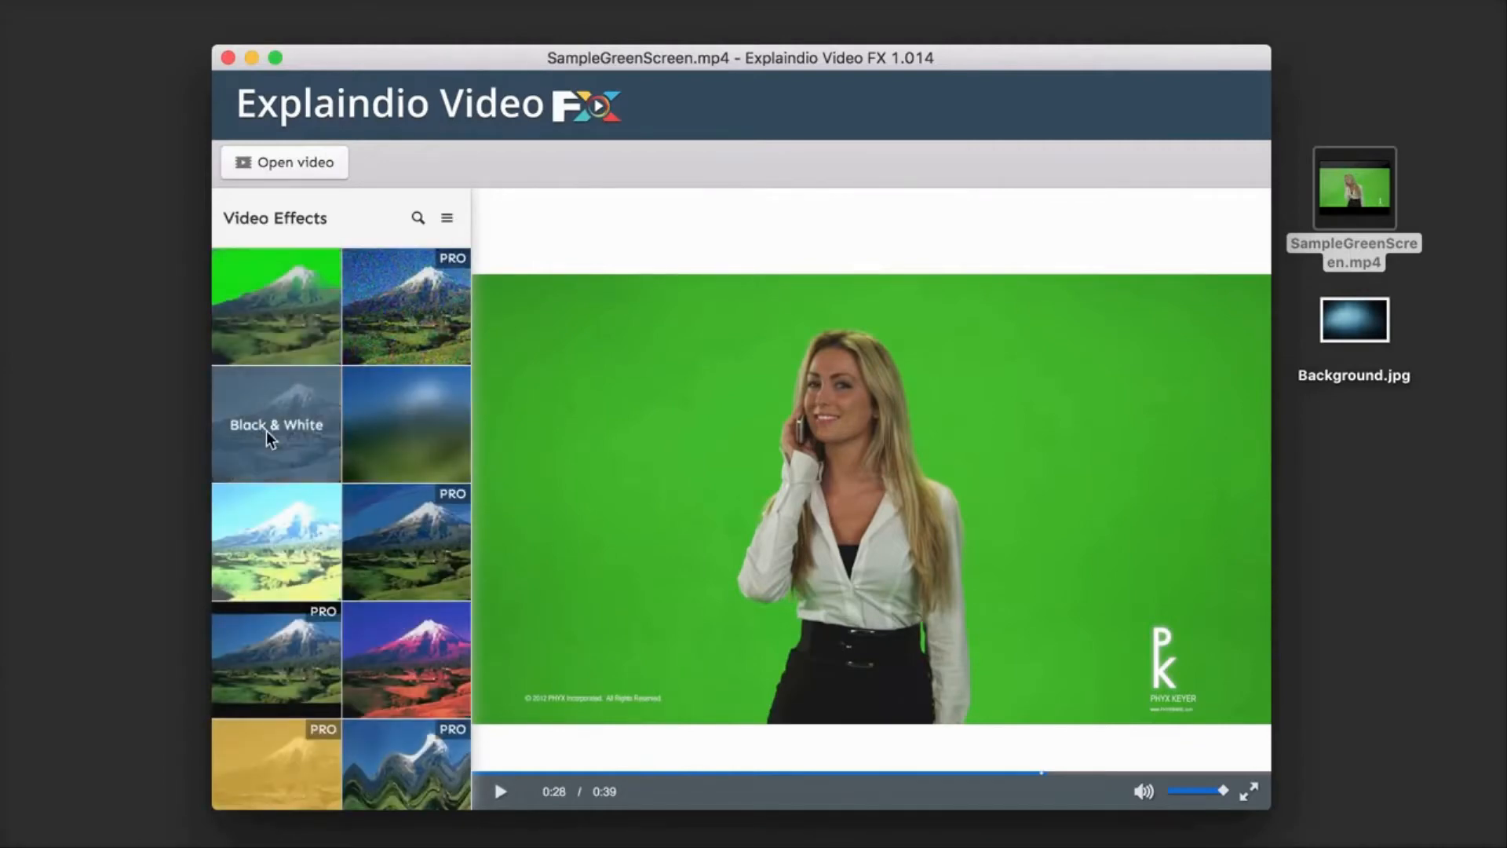
scroll(326, 614, "down", 1)
scroll(325, 613, "down", 3)
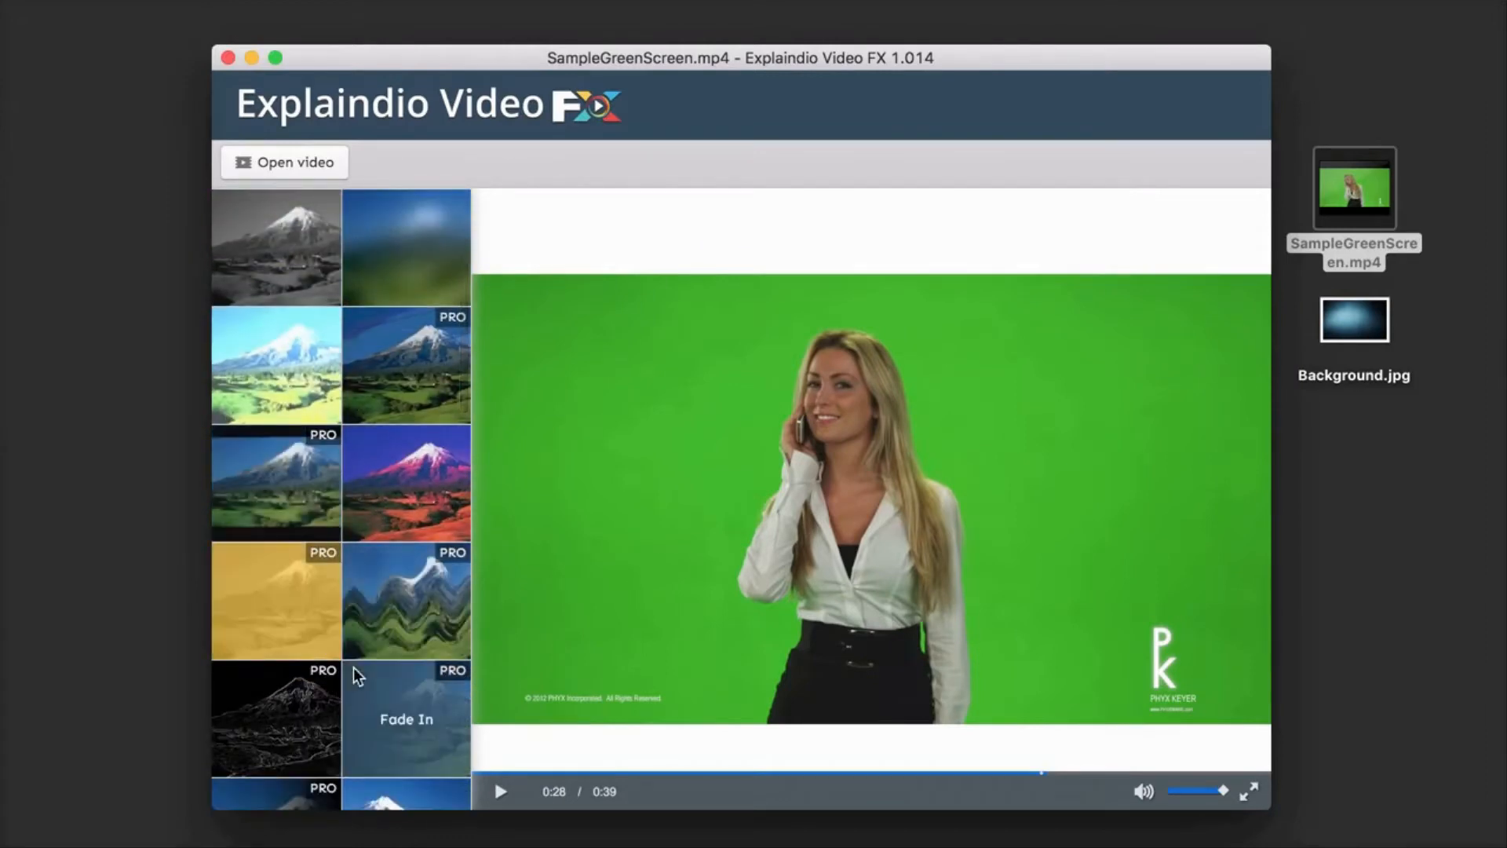
scroll(353, 666, "up", 5)
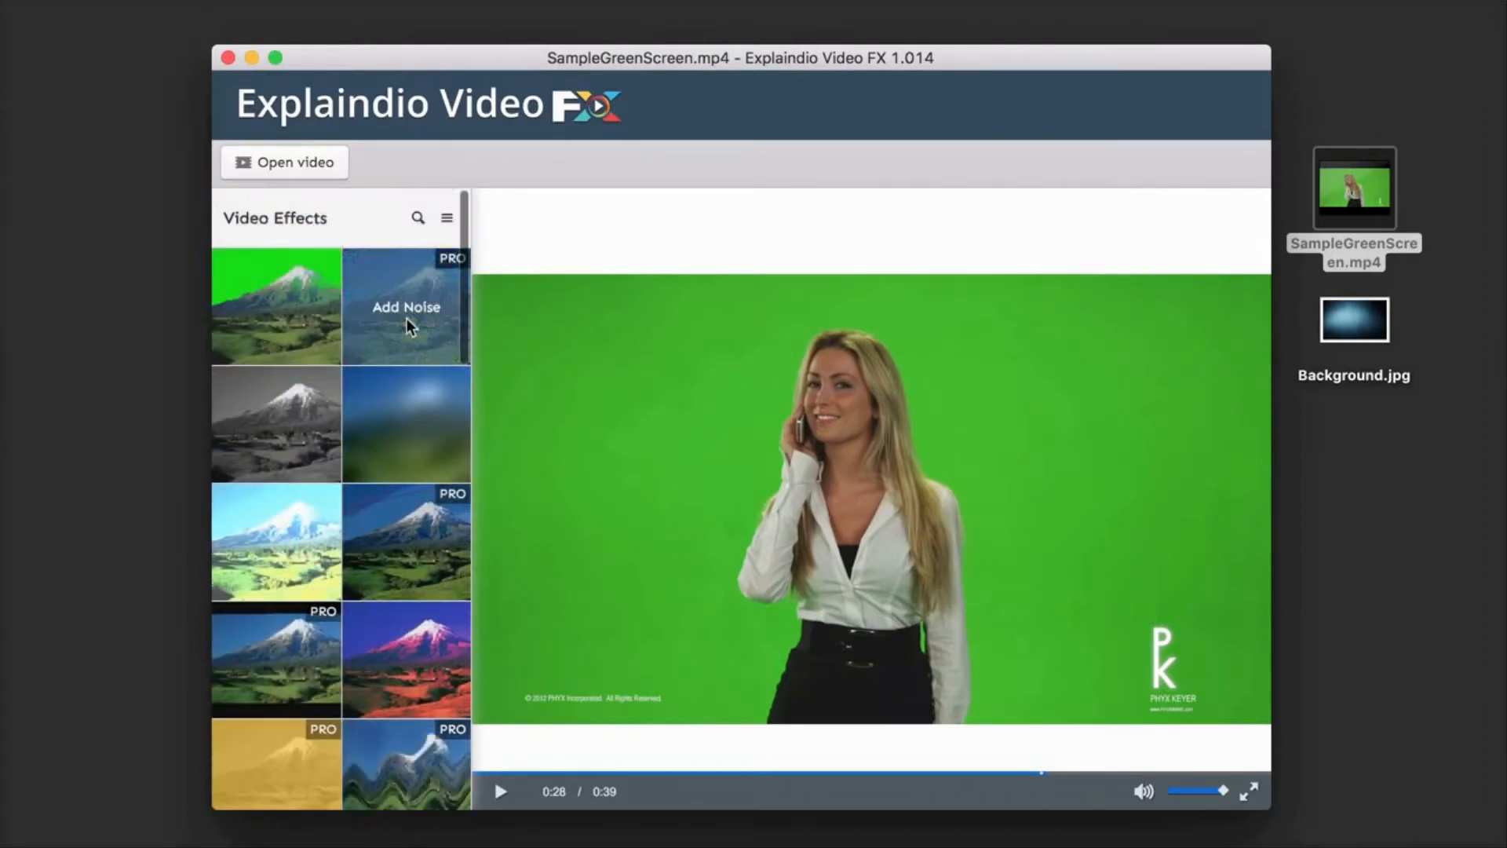
left_click(447, 222)
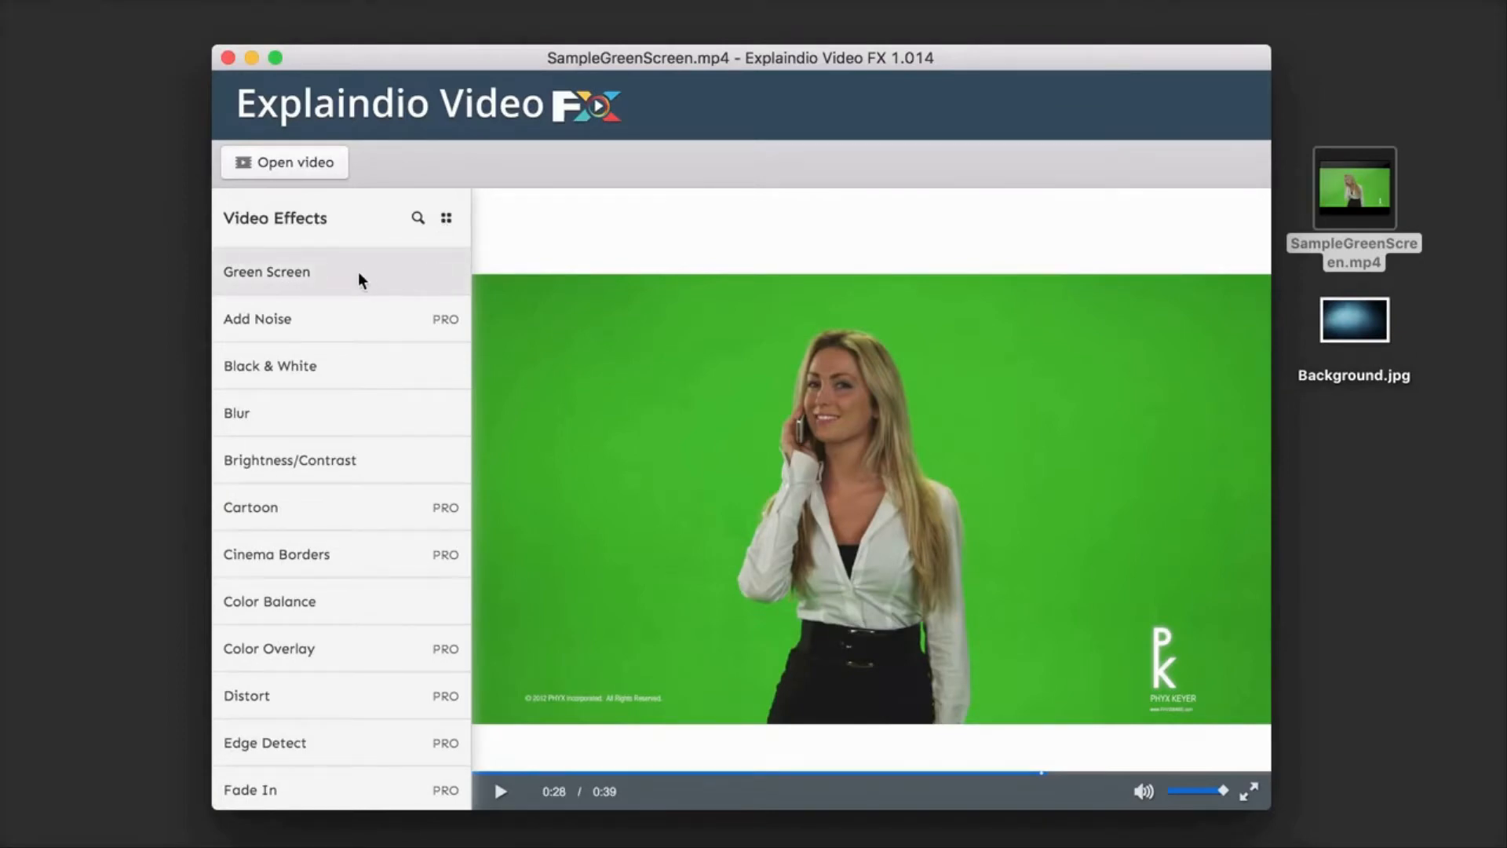
Step: Open the Green Screen effect and review its settings and the keyframe preview of the clip
left_click(307, 271)
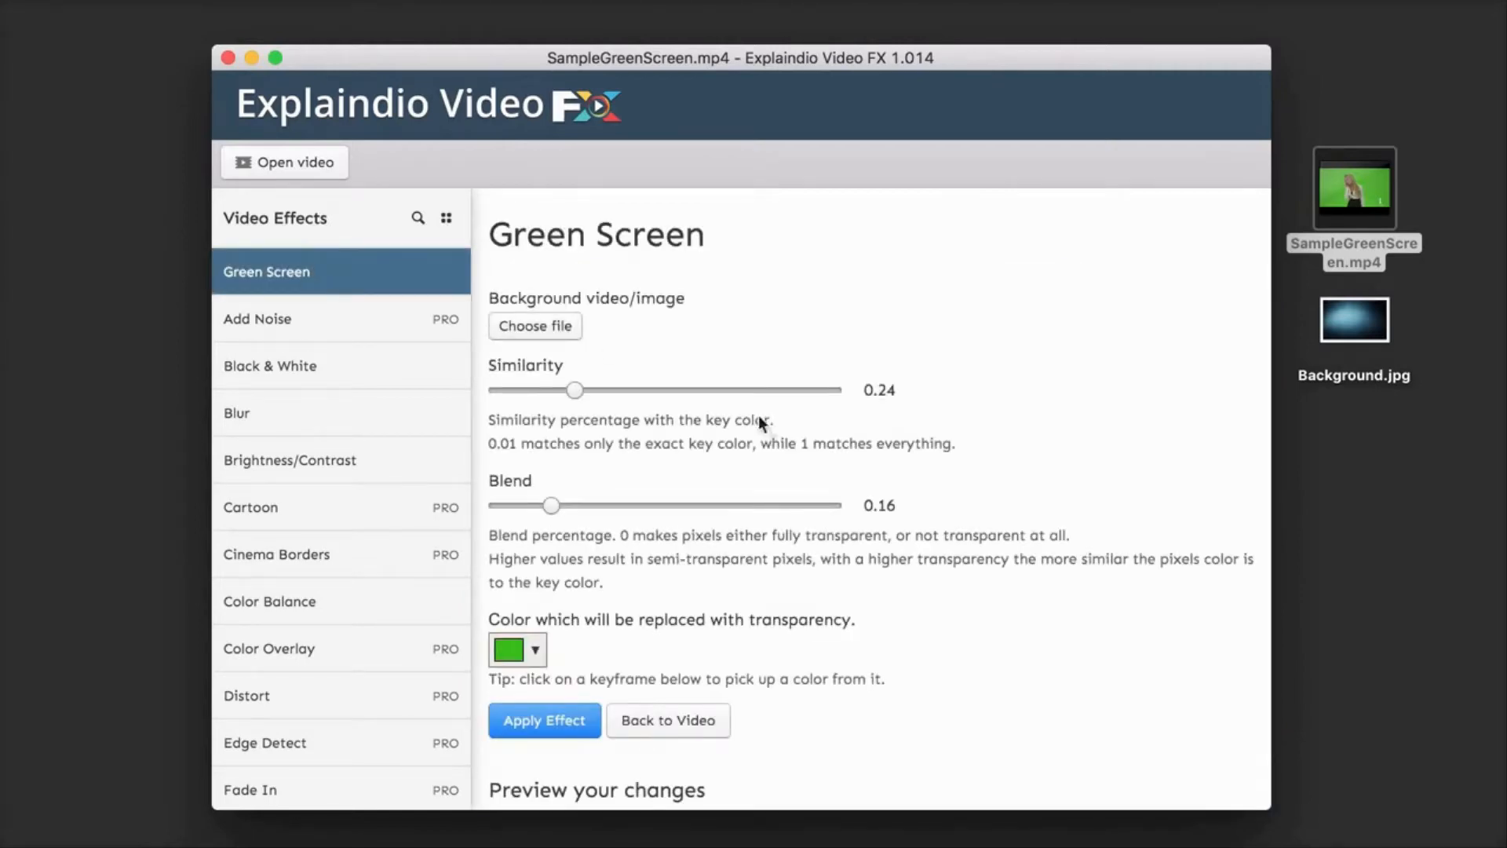
scroll(860, 510, "down", 3)
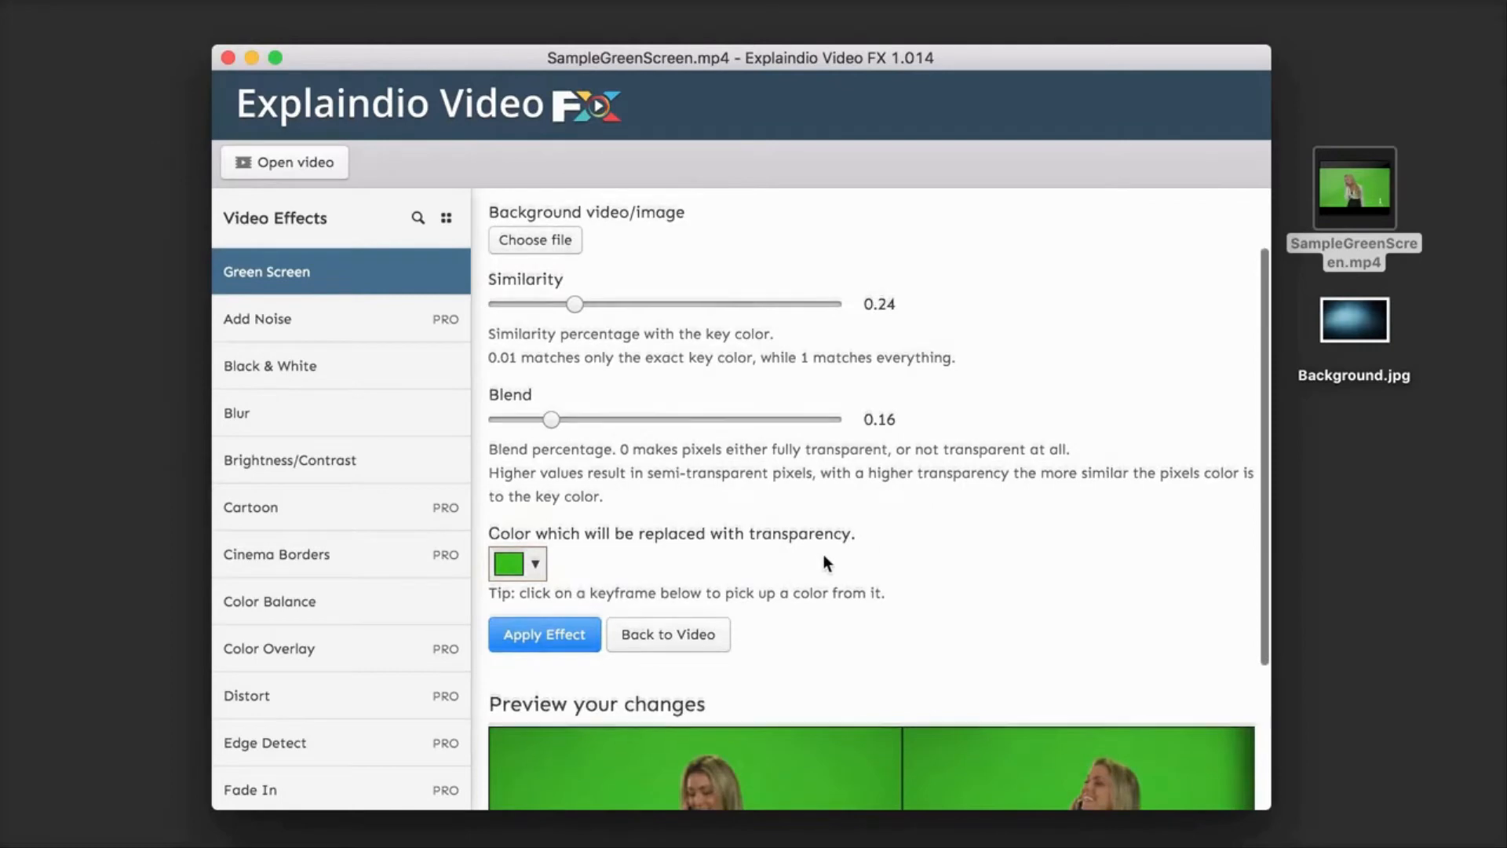
scroll(823, 554, "down", 3)
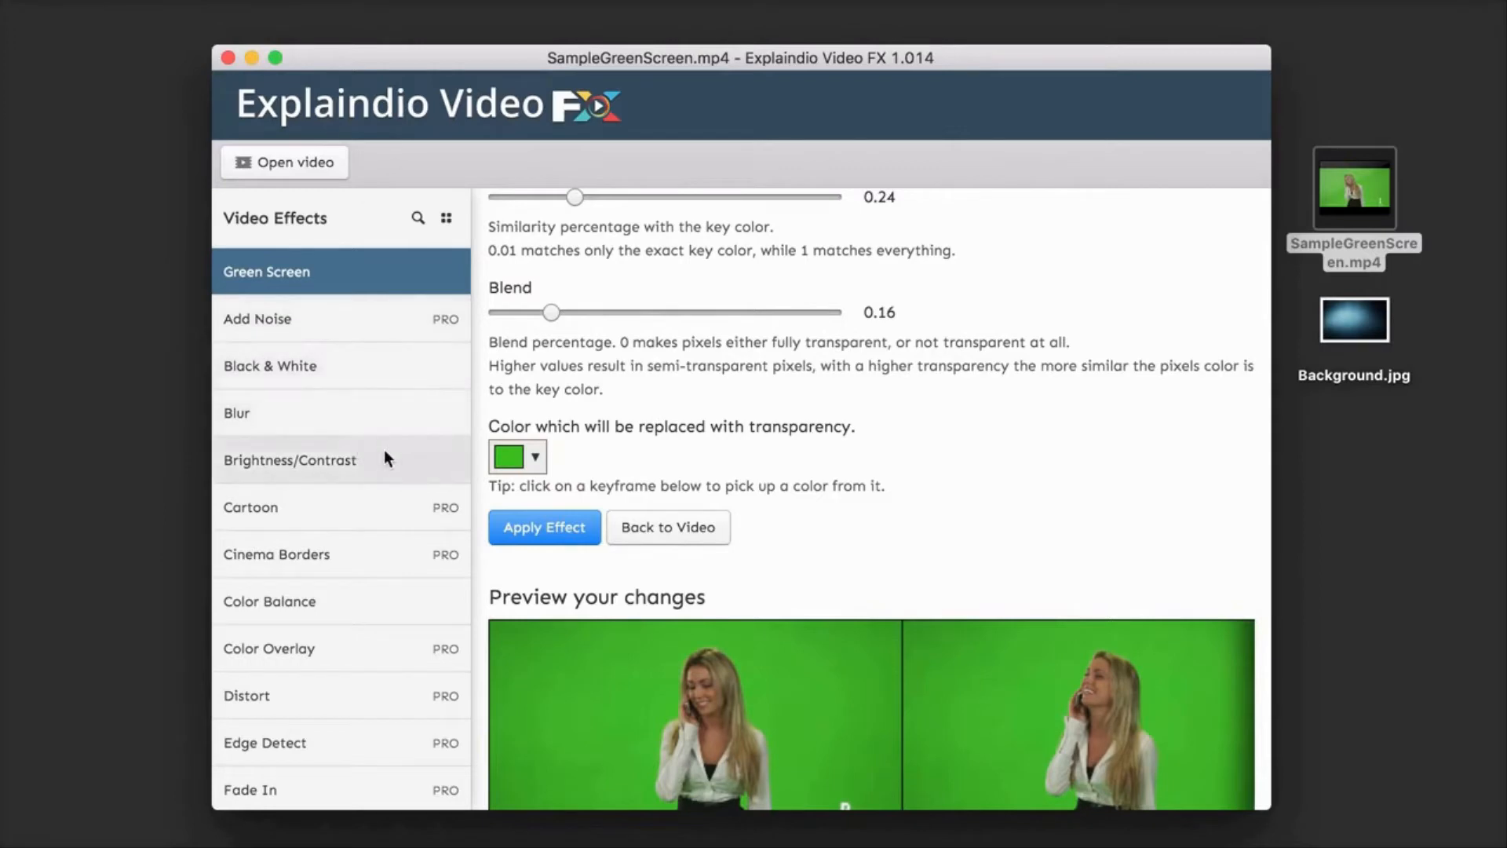
scroll(814, 449, "up", 4)
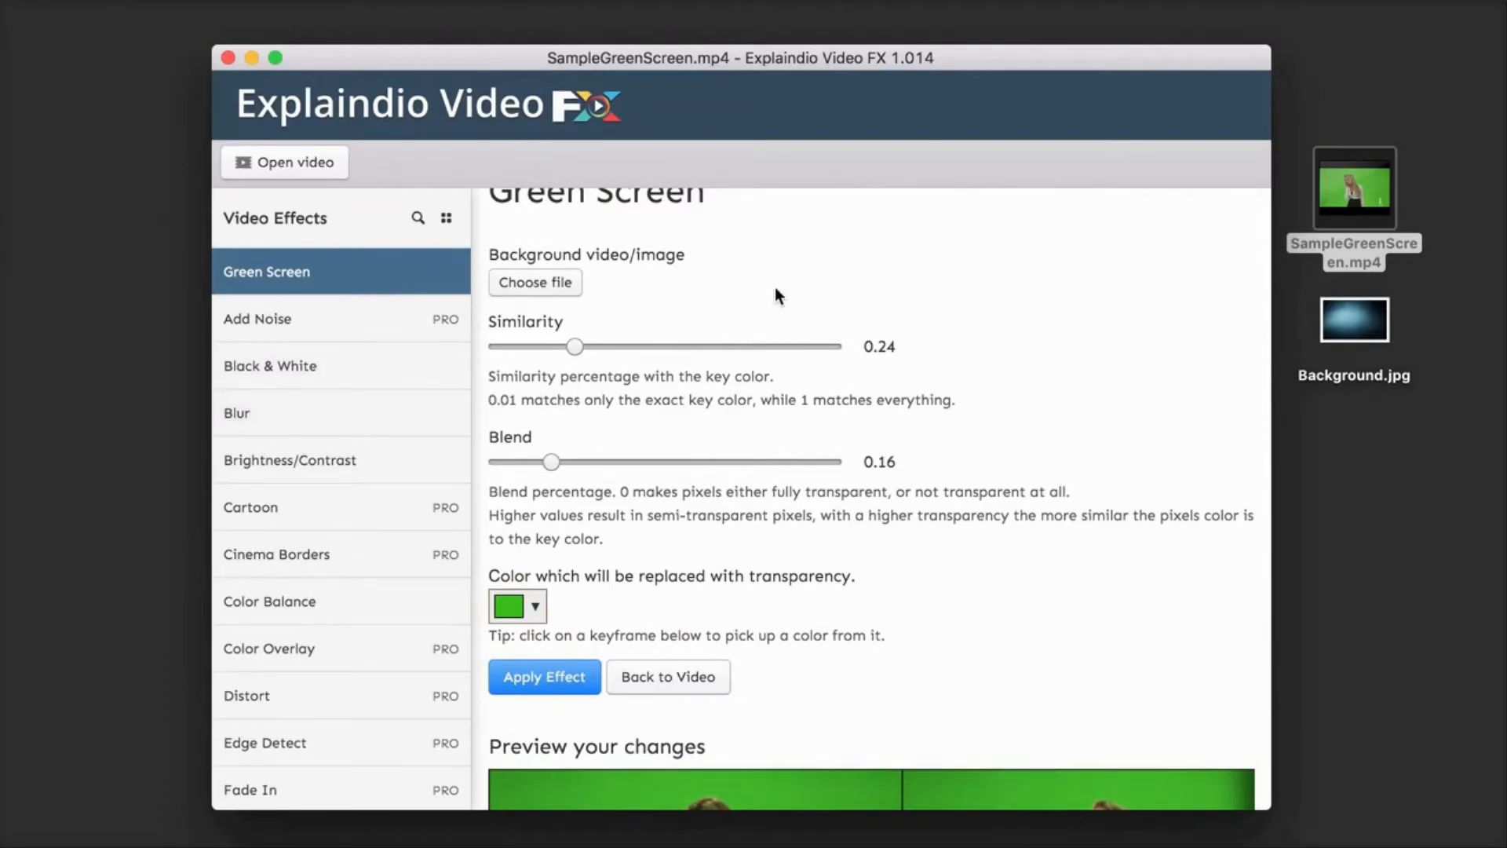
scroll(775, 295, "up", 1)
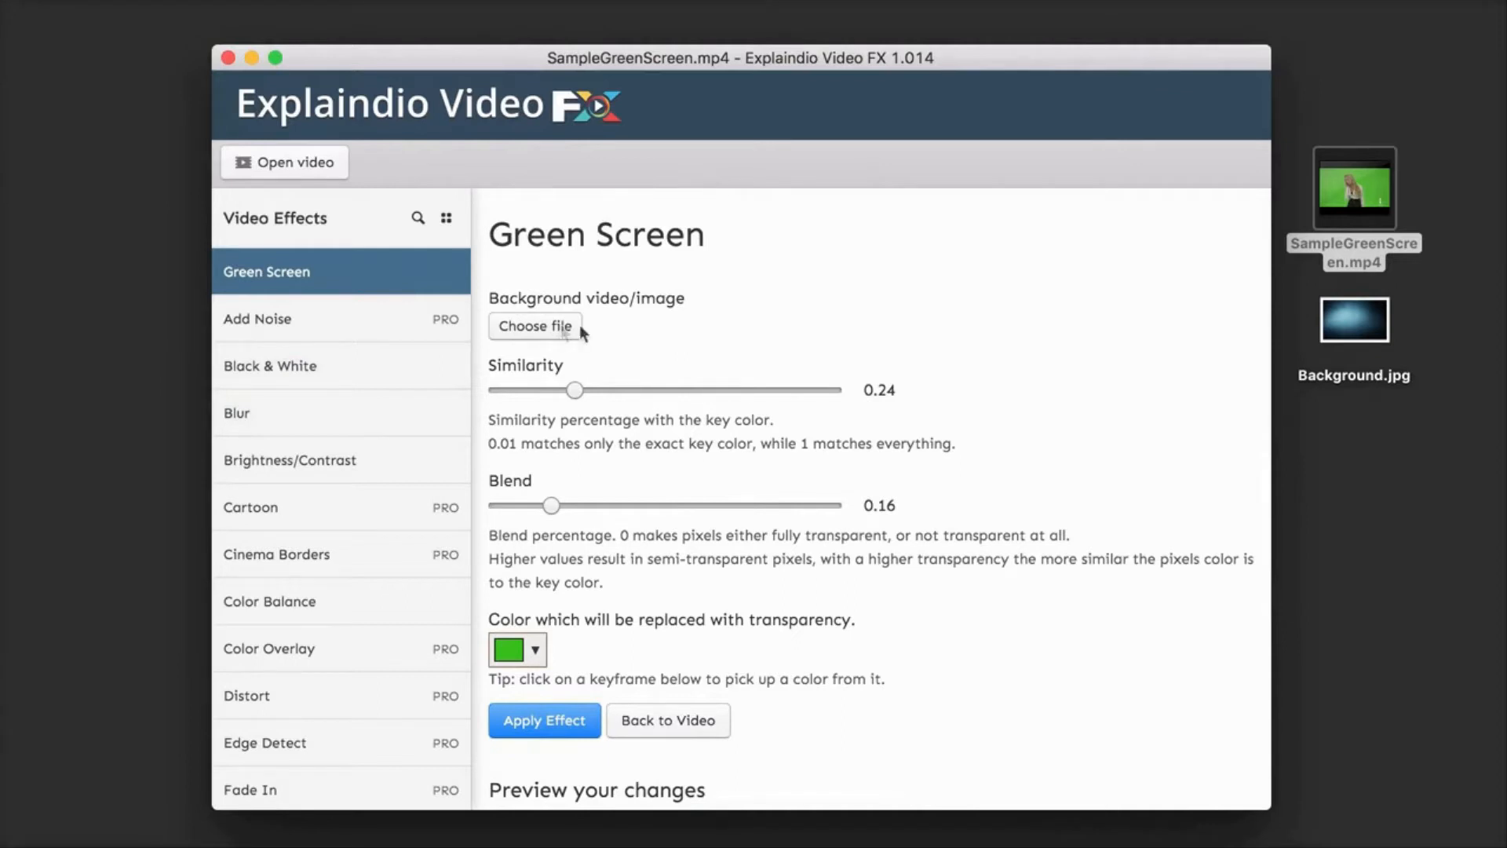
Step: Set Background.jpg from the Desktop folder as the background for the Green Screen effect
left_click(1355, 327)
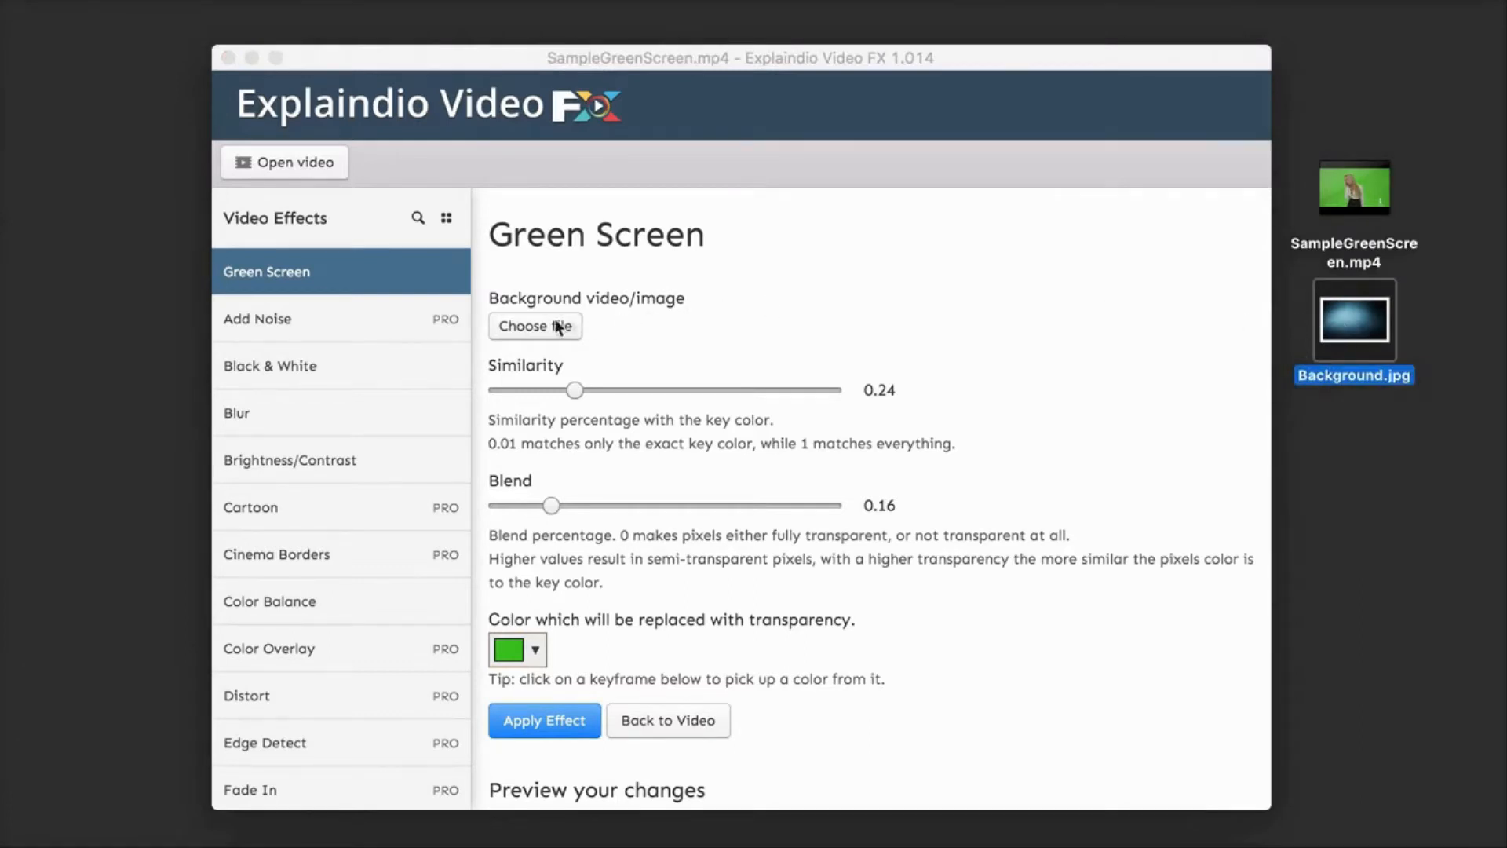
left_click(539, 328)
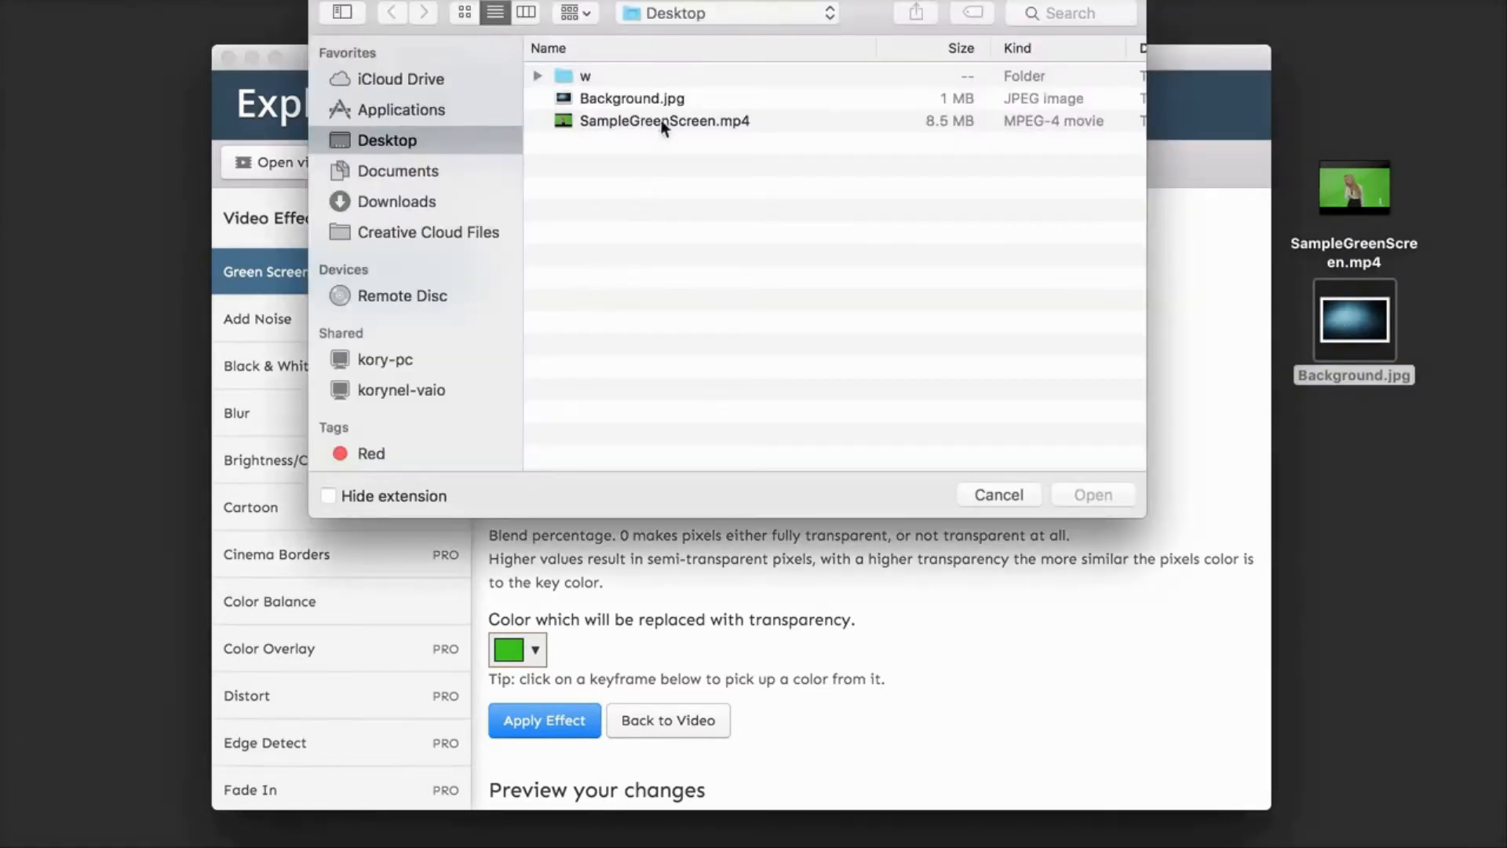
left_click(685, 98)
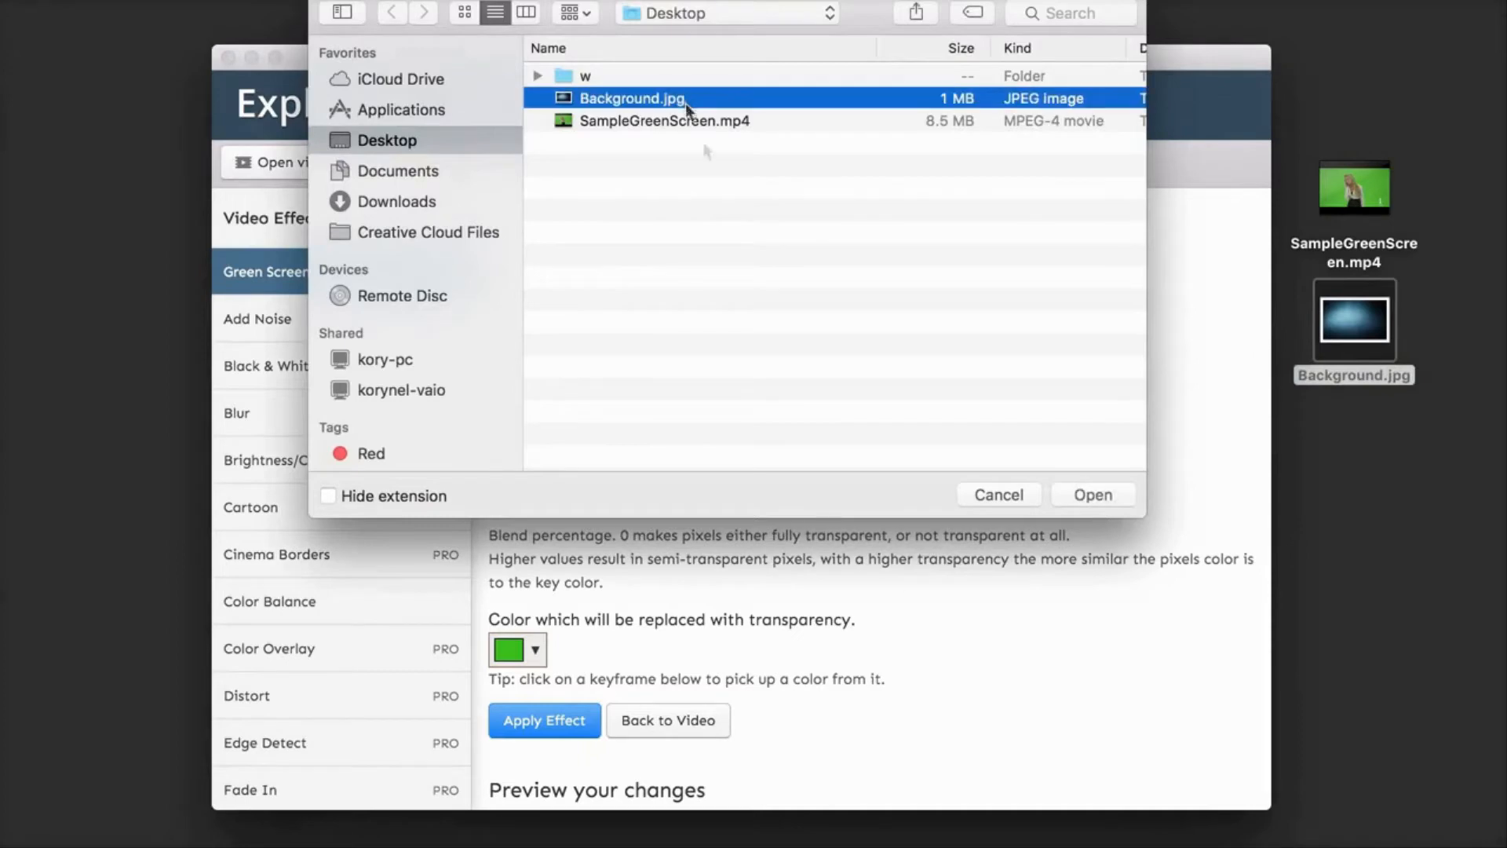
left_click(1083, 498)
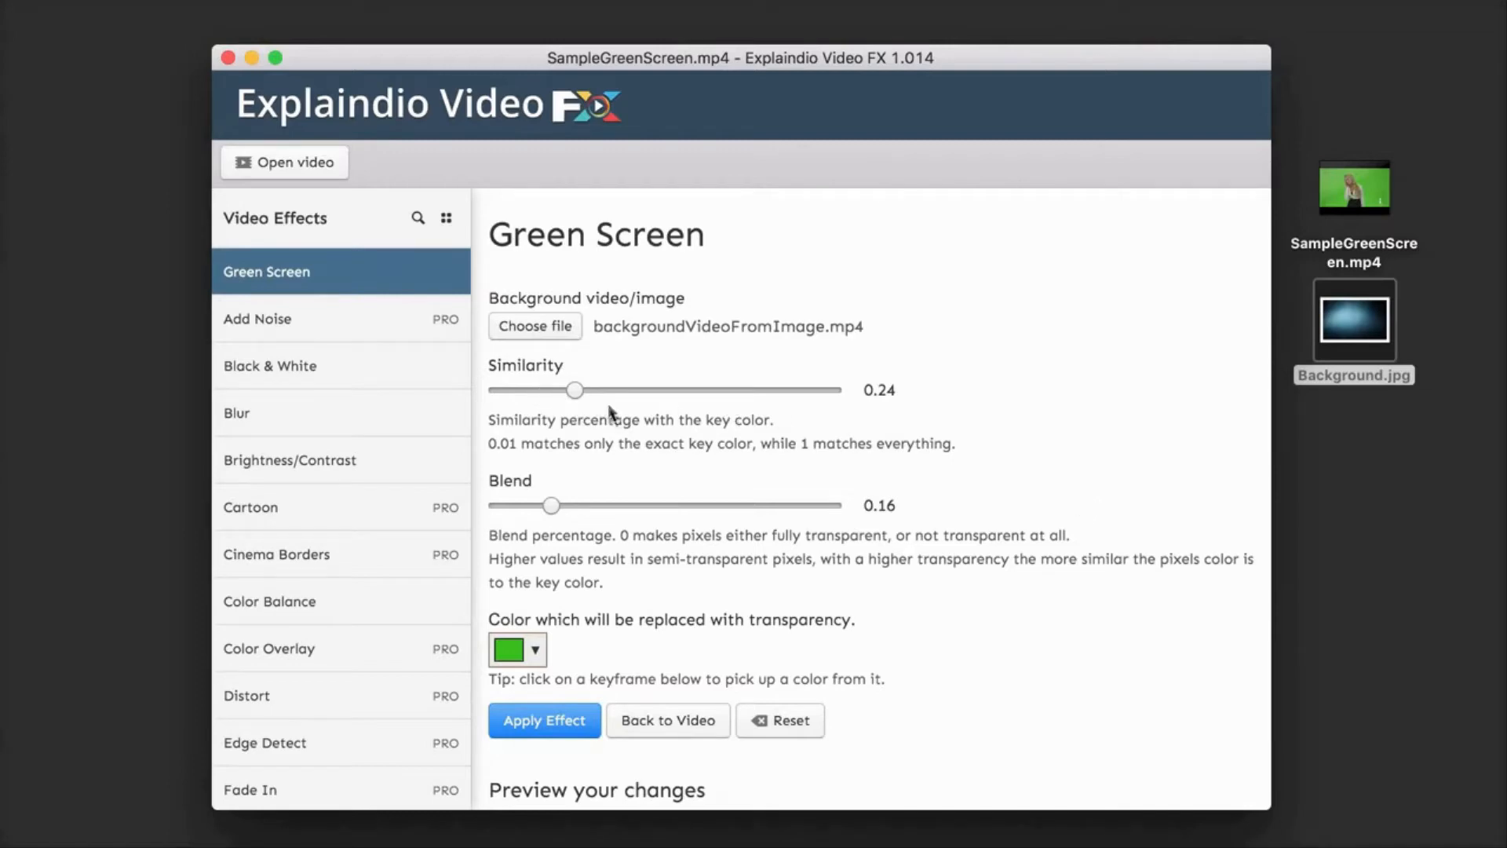
Step: Examine the previewed keyframes against the new background and check which key color is replaced with transparency
scroll(658, 506, "down", 2)
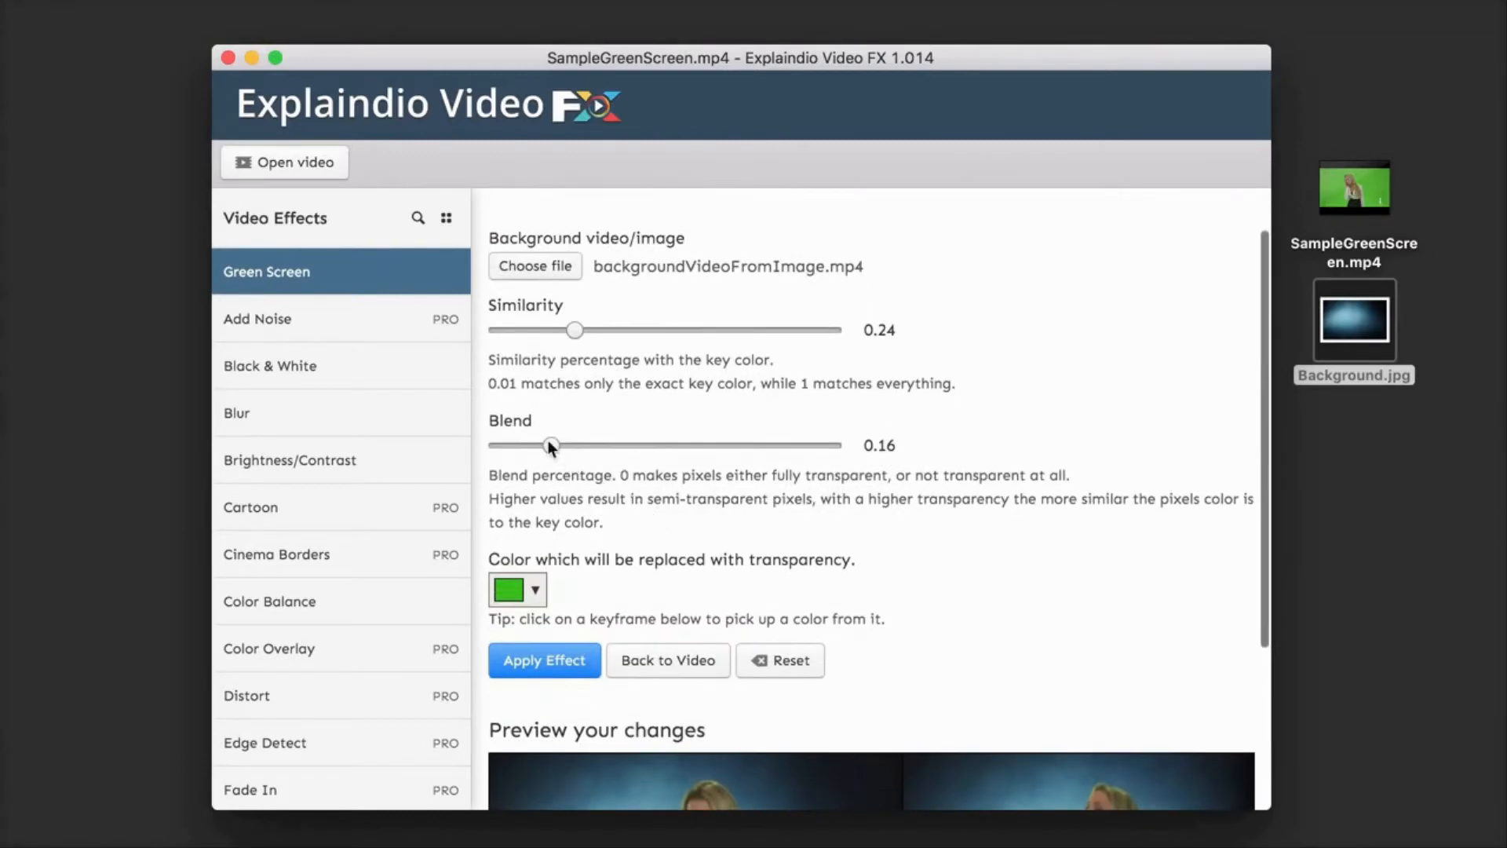
scroll(864, 577, "down", 8)
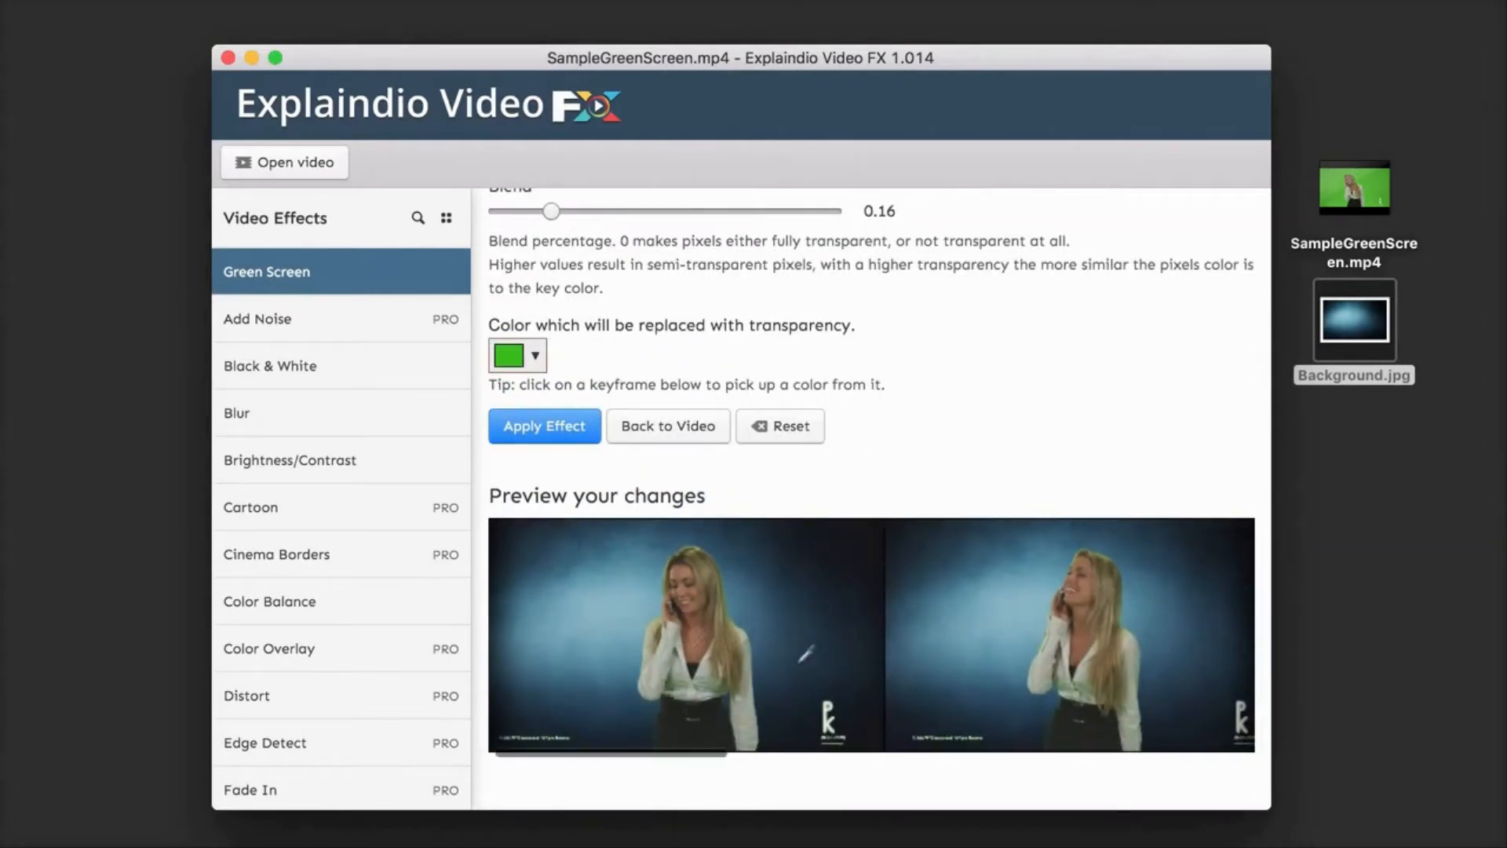
scroll(918, 664, "right", 5)
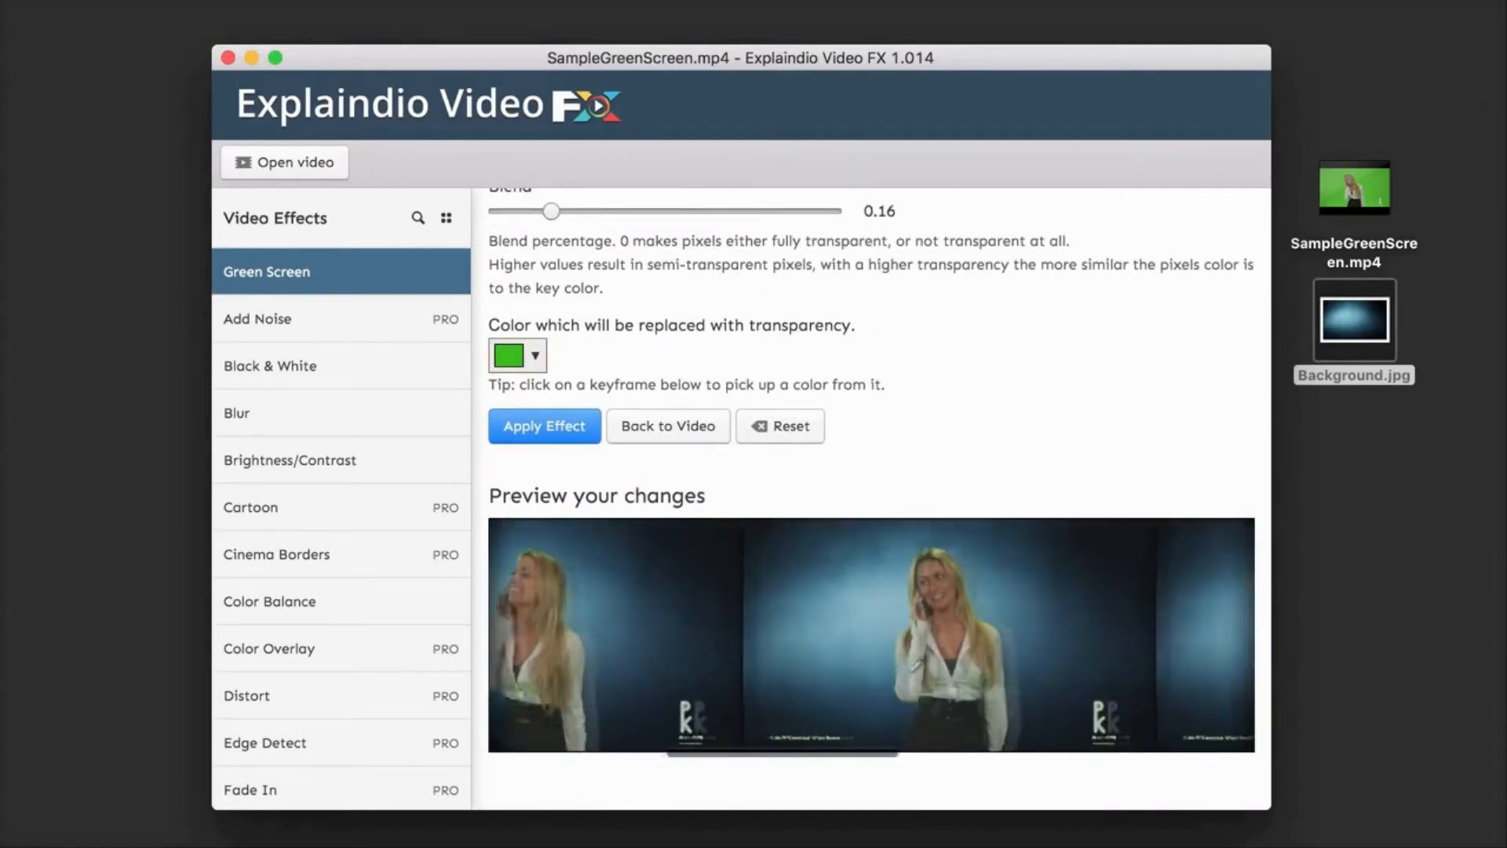
scroll(988, 664, "right", 10)
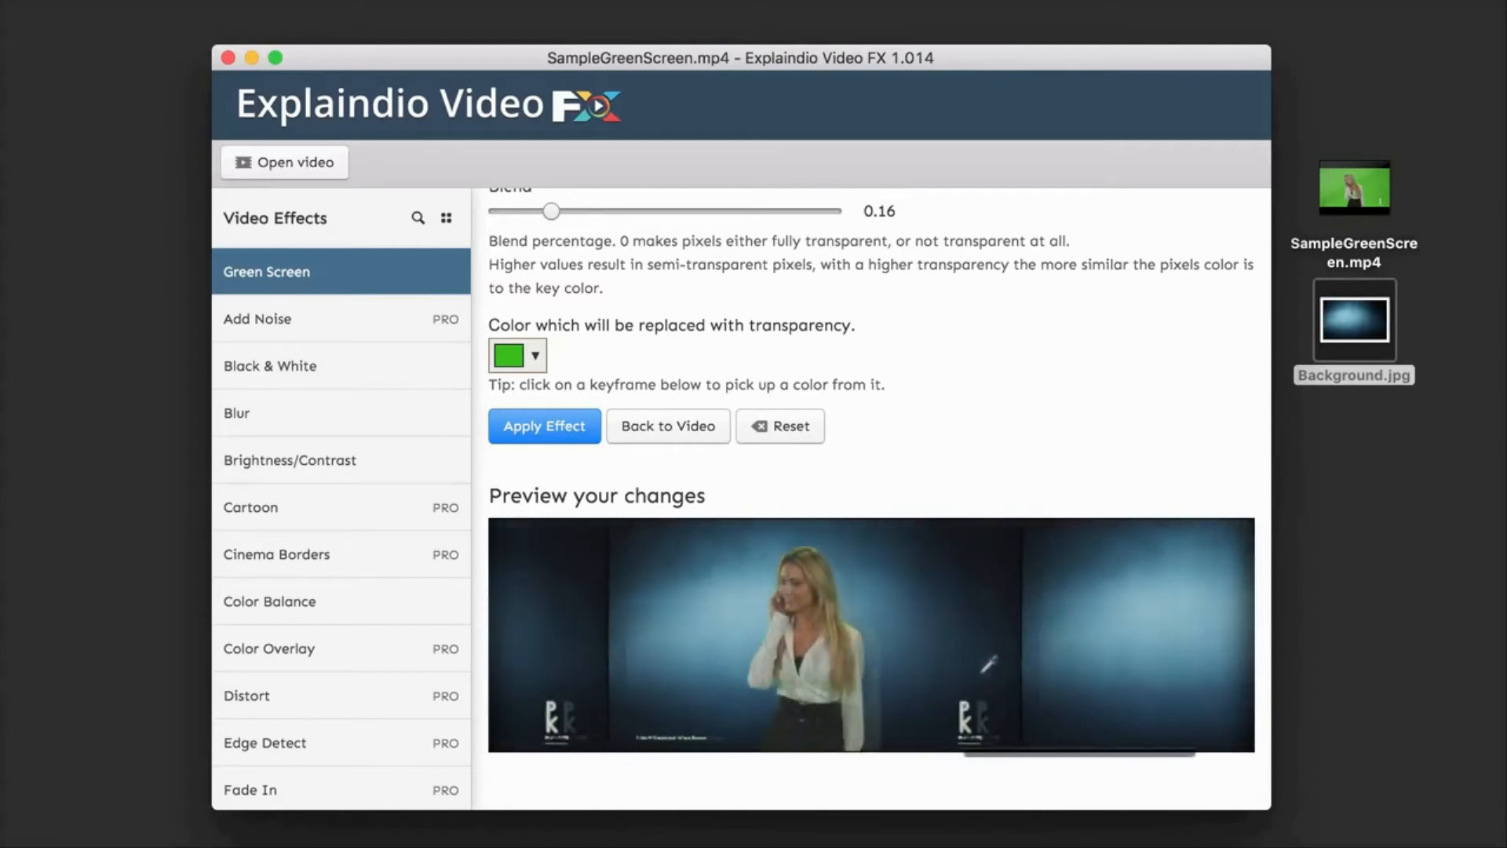
scroll(990, 664, "left", 15)
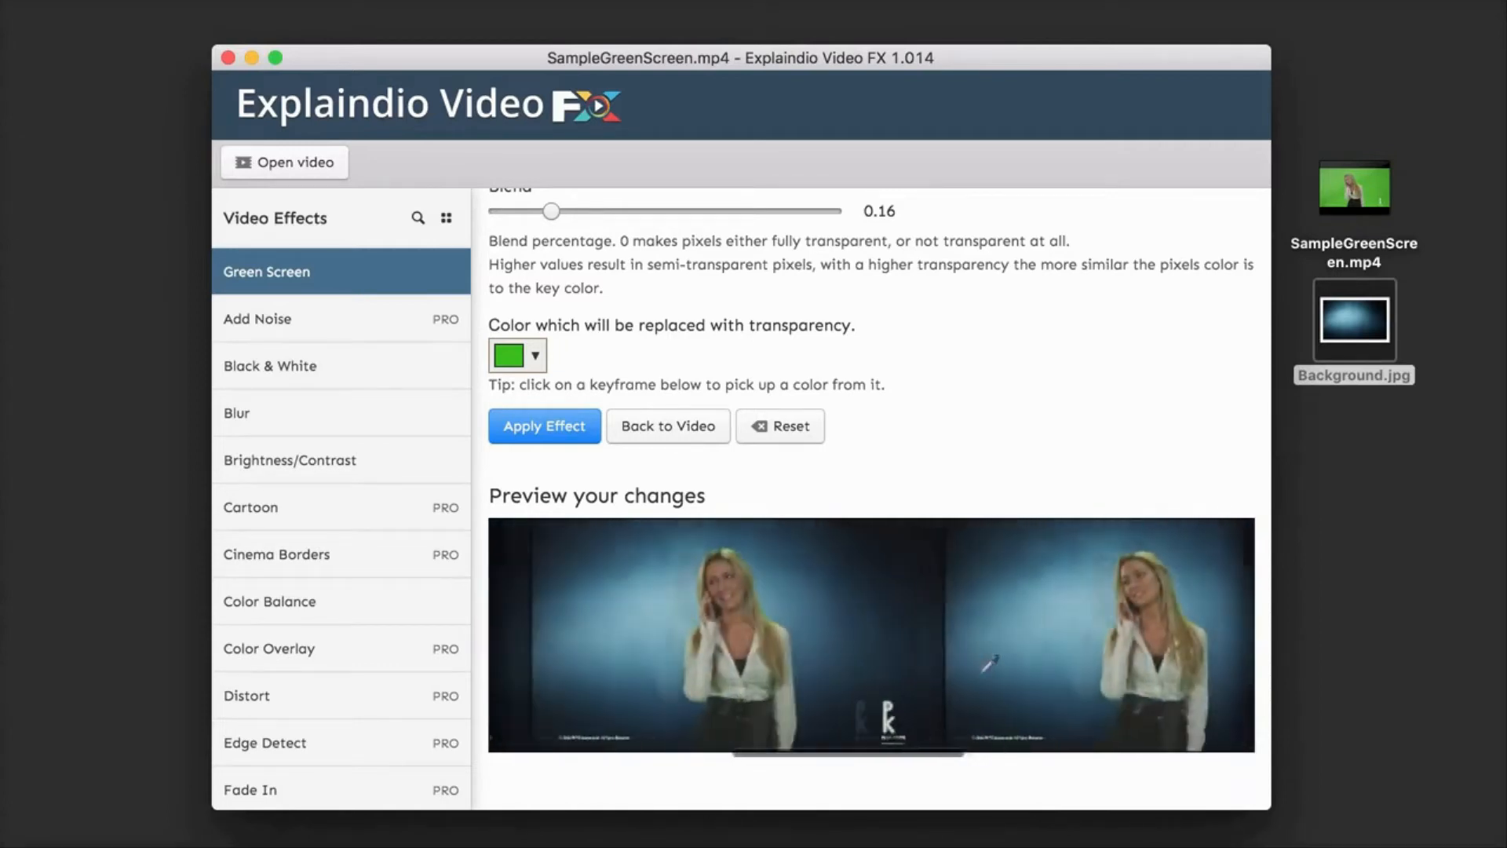
scroll(871, 636, "left", 10)
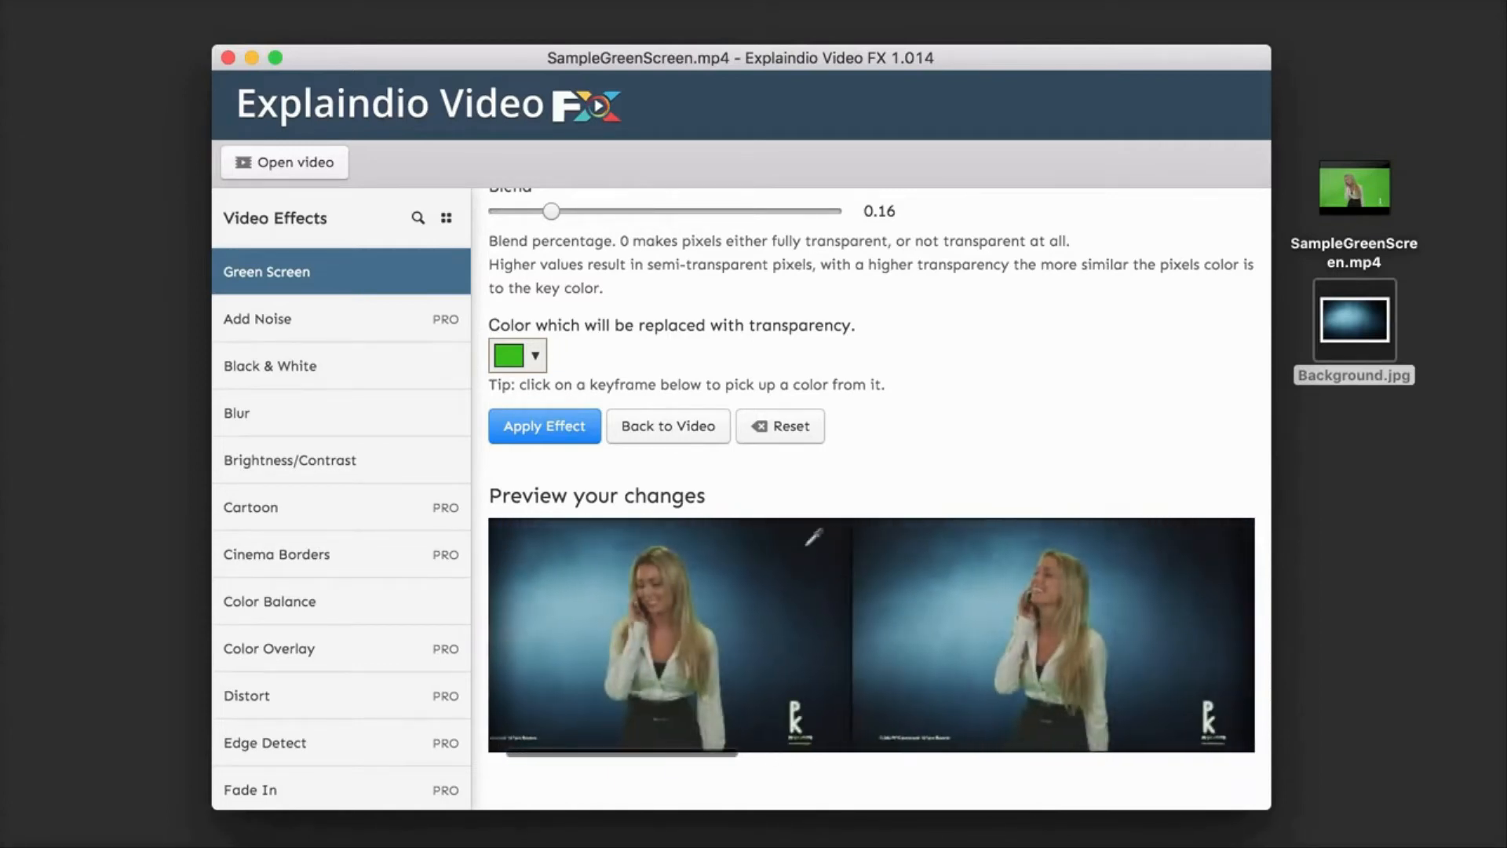
left_click(537, 358)
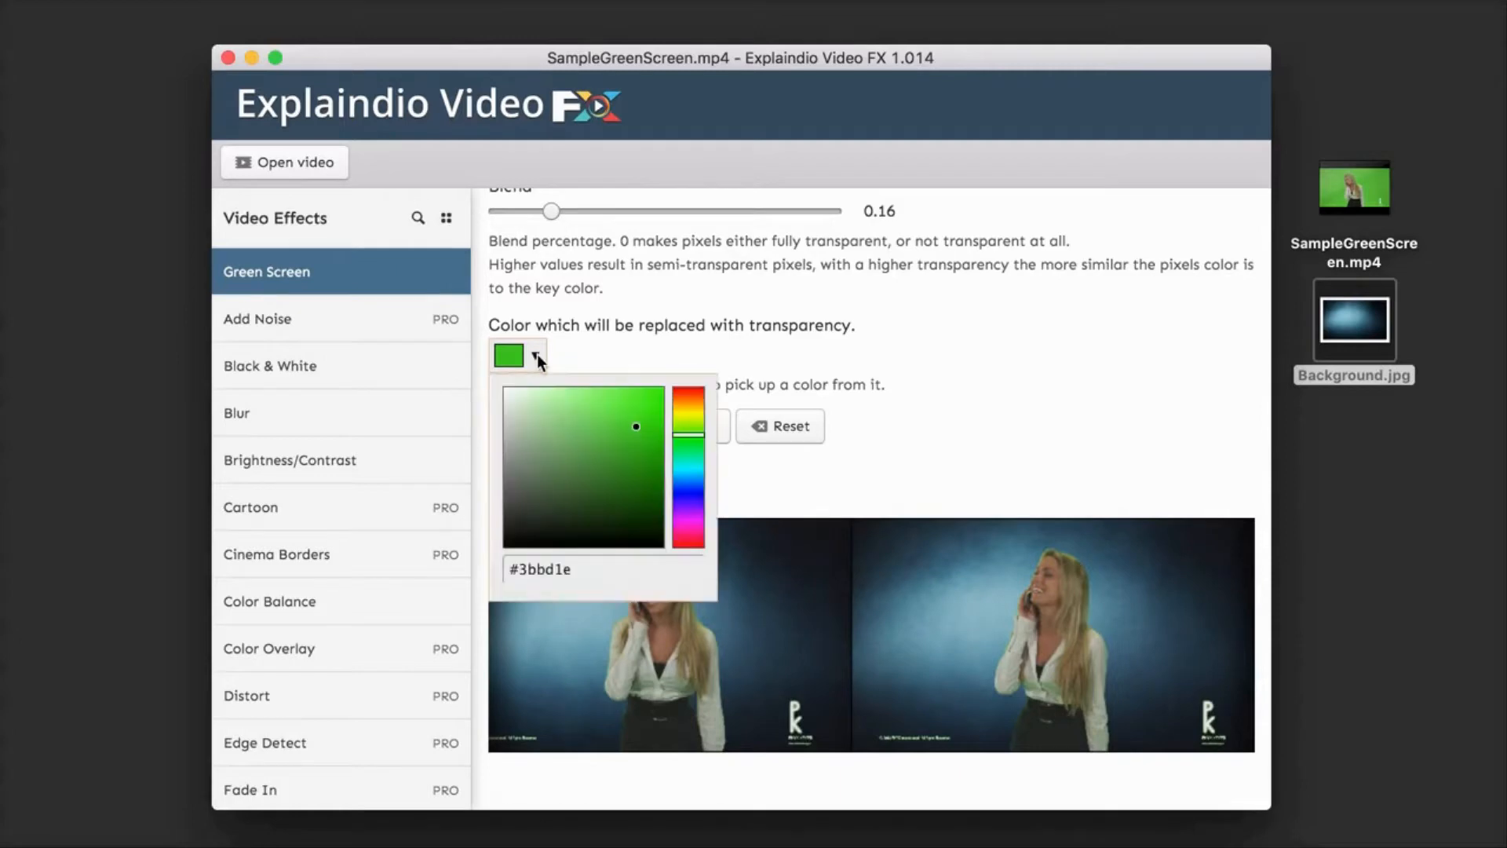
left_click(537, 359)
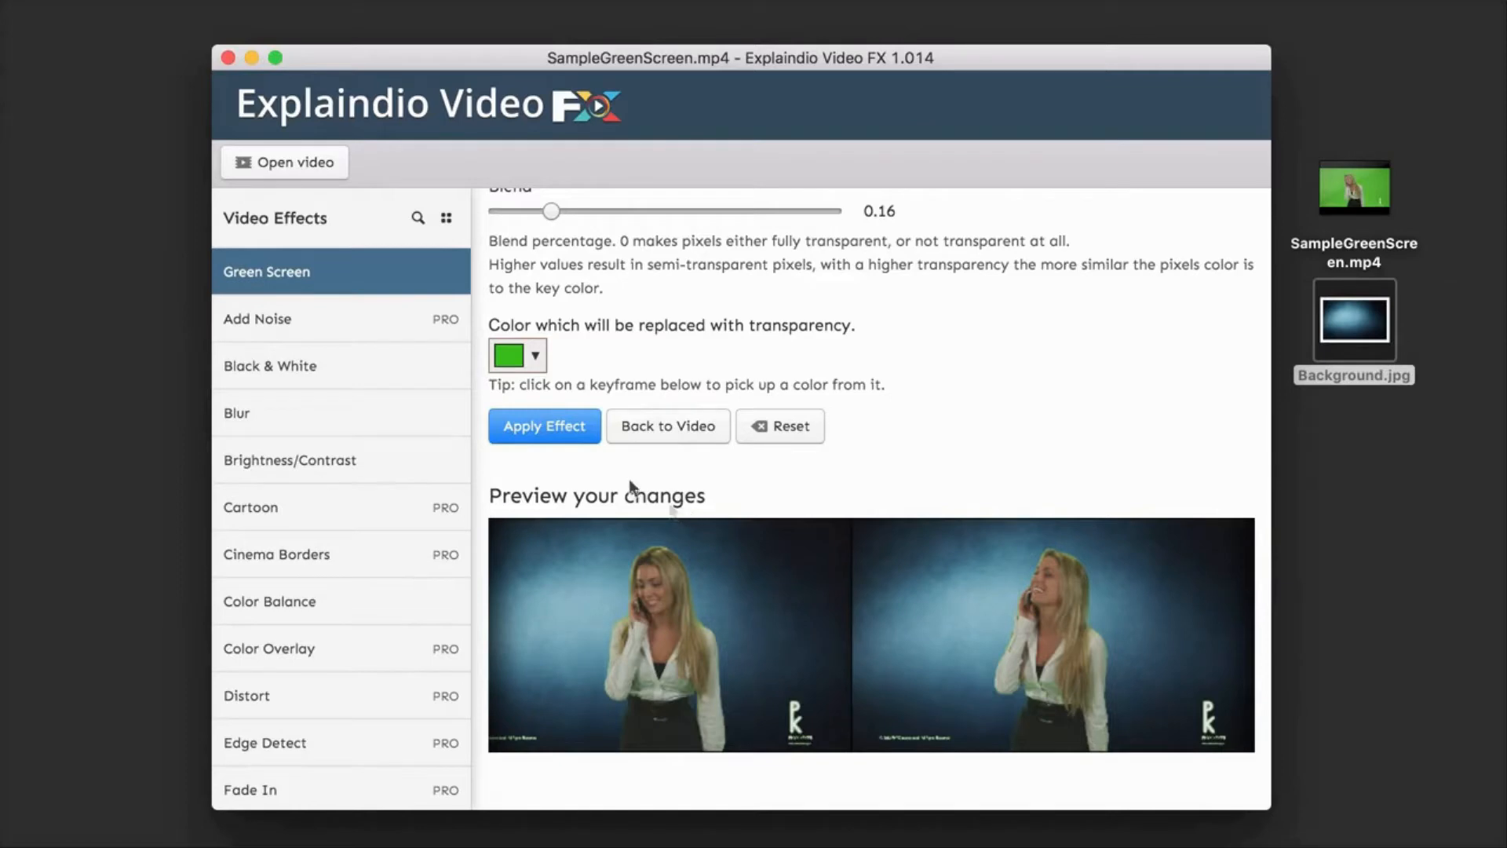
Step: Apply the Green Screen effect to the video and play the result, skipping ahead in the clip
left_click(540, 427)
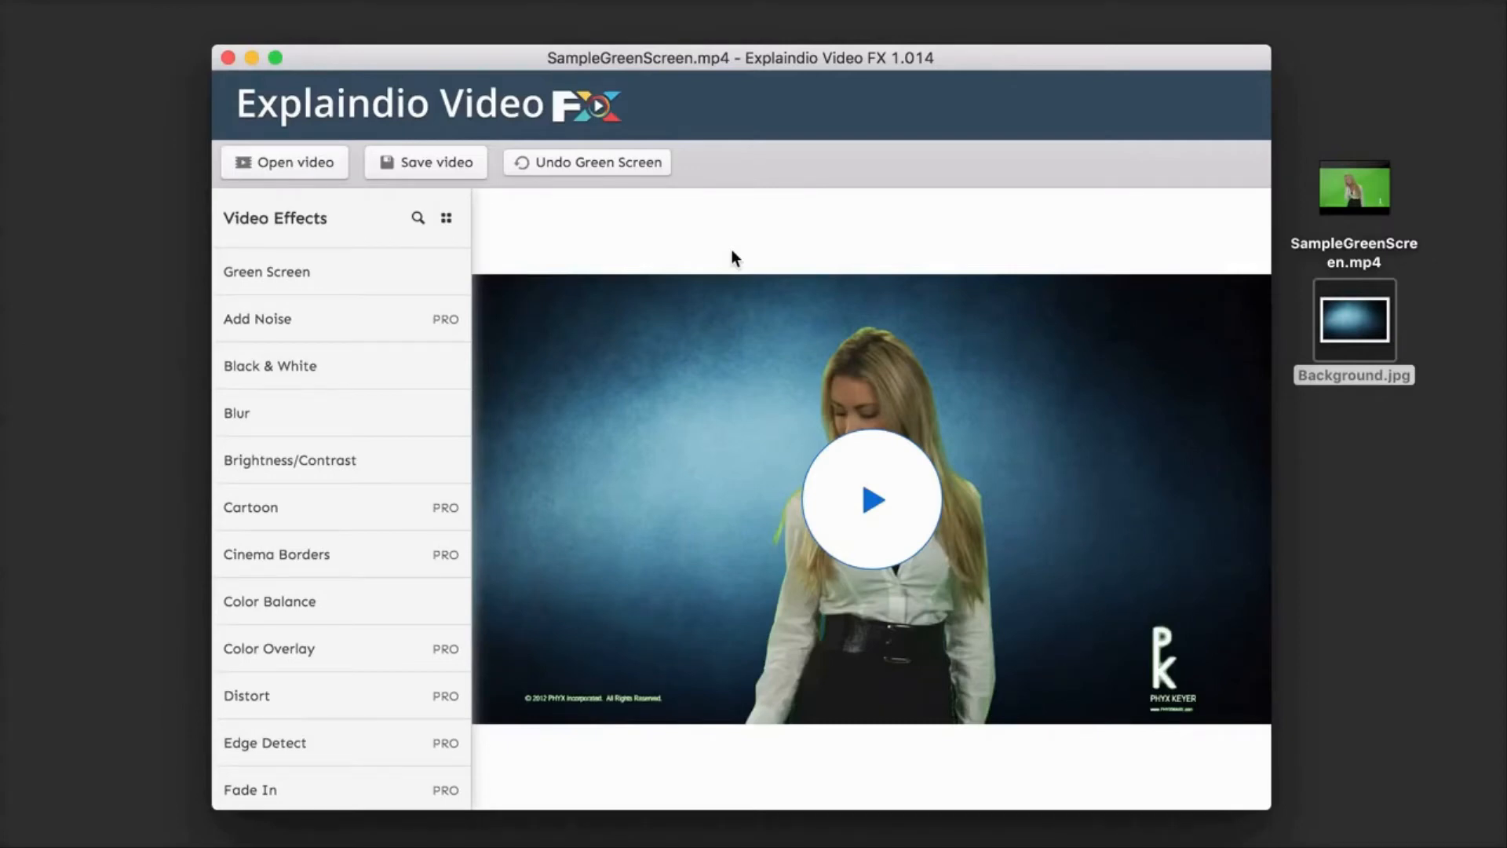
left_click(877, 519)
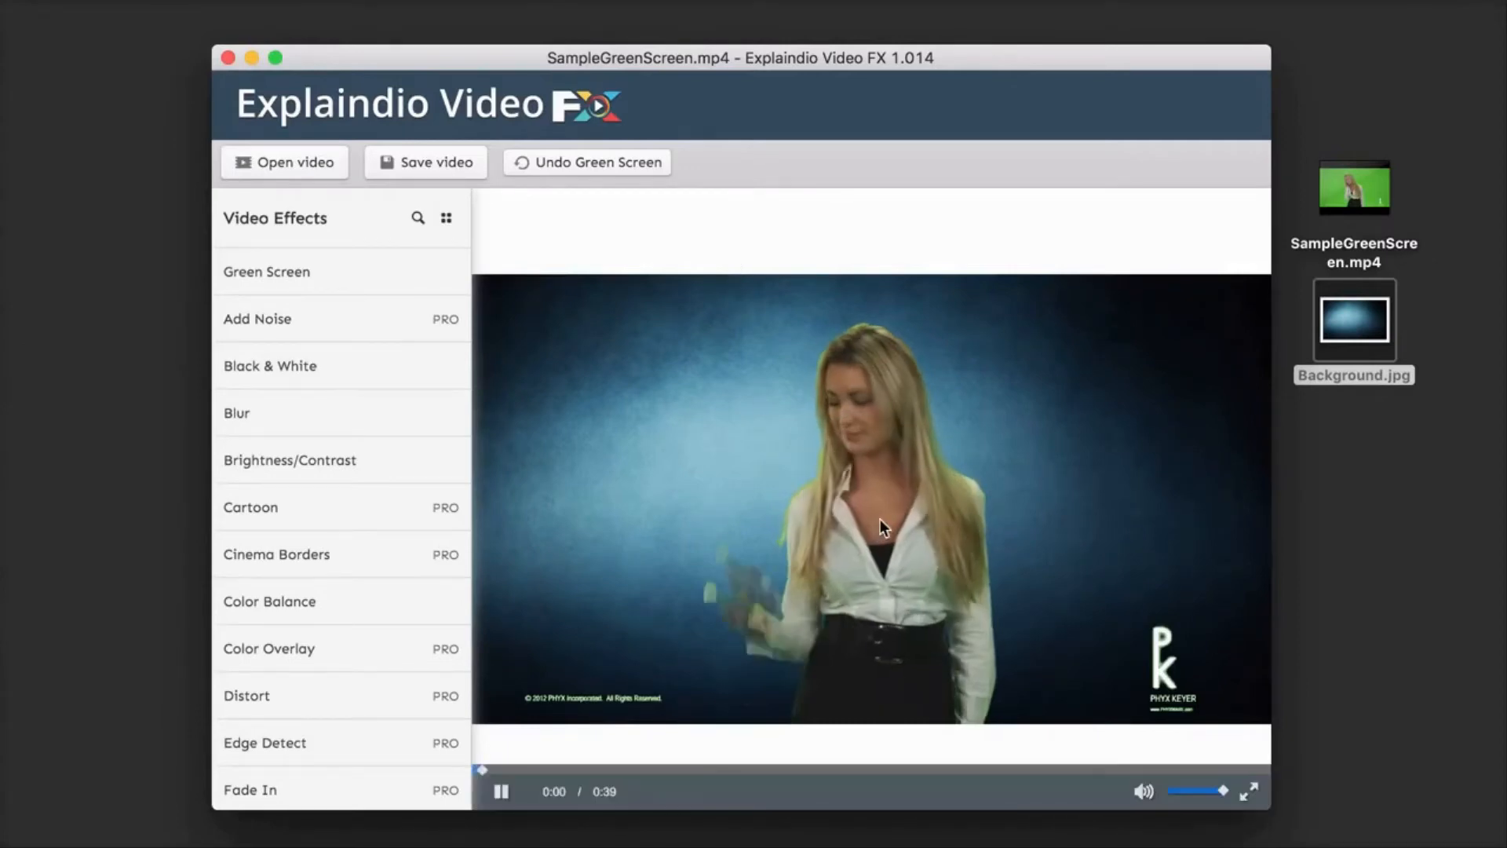
left_click(754, 770)
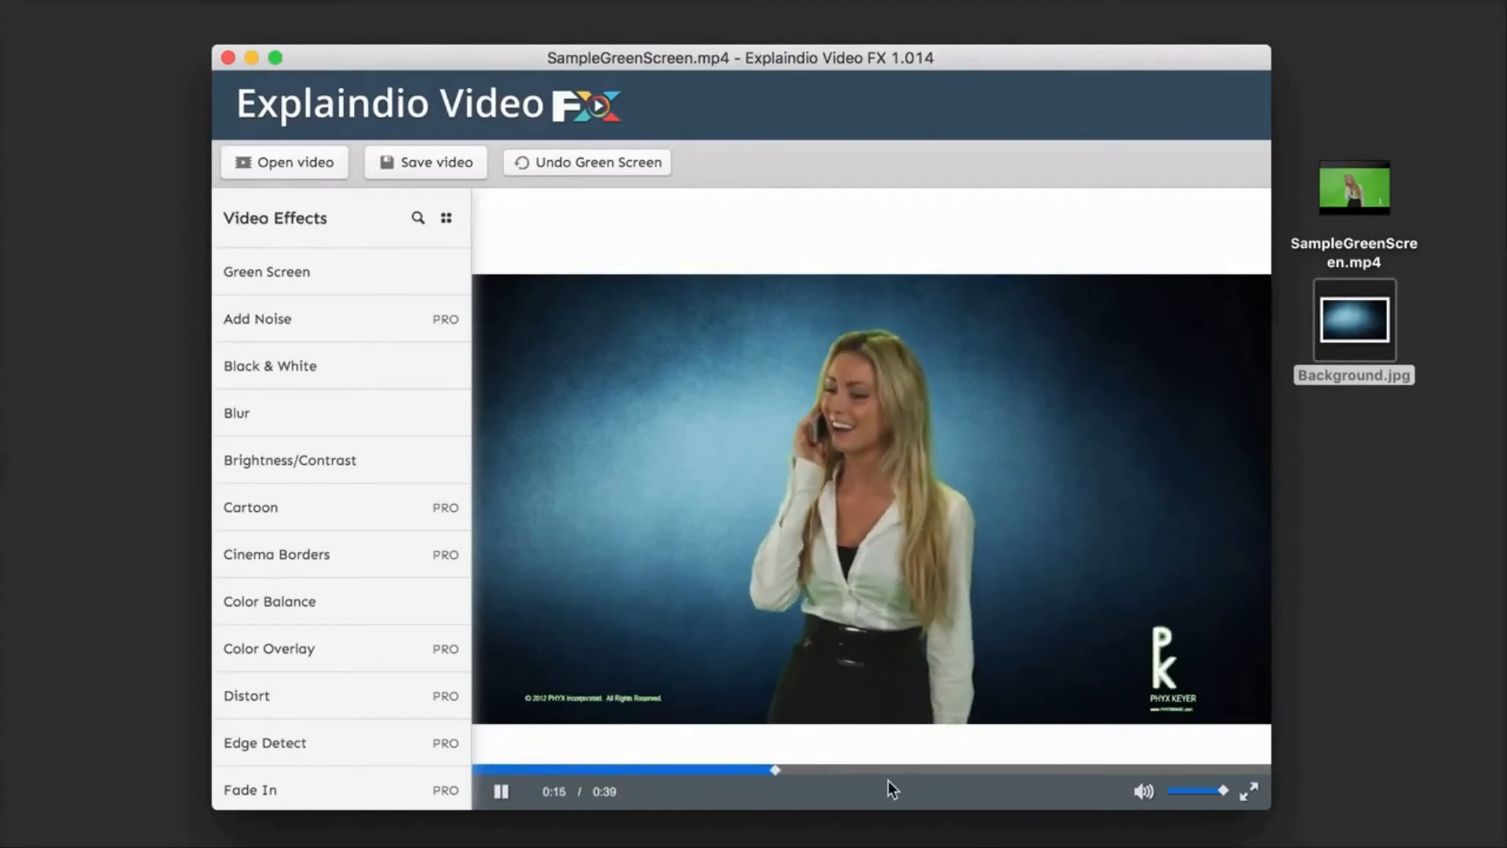
Step: Review the keyed video at a later point and again from the start, and pause playback
left_click(963, 769)
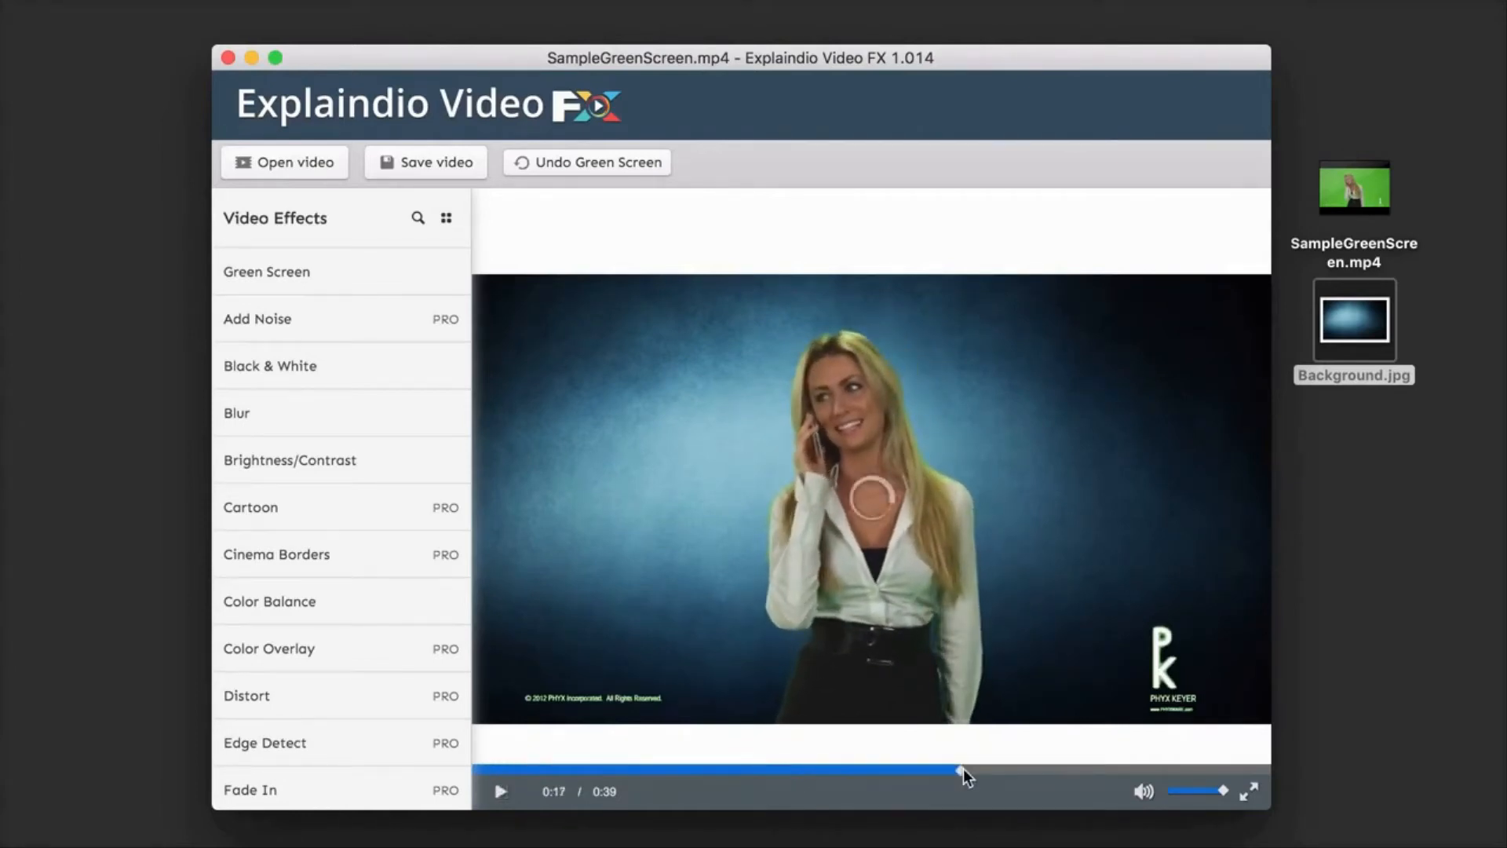
left_click(484, 769)
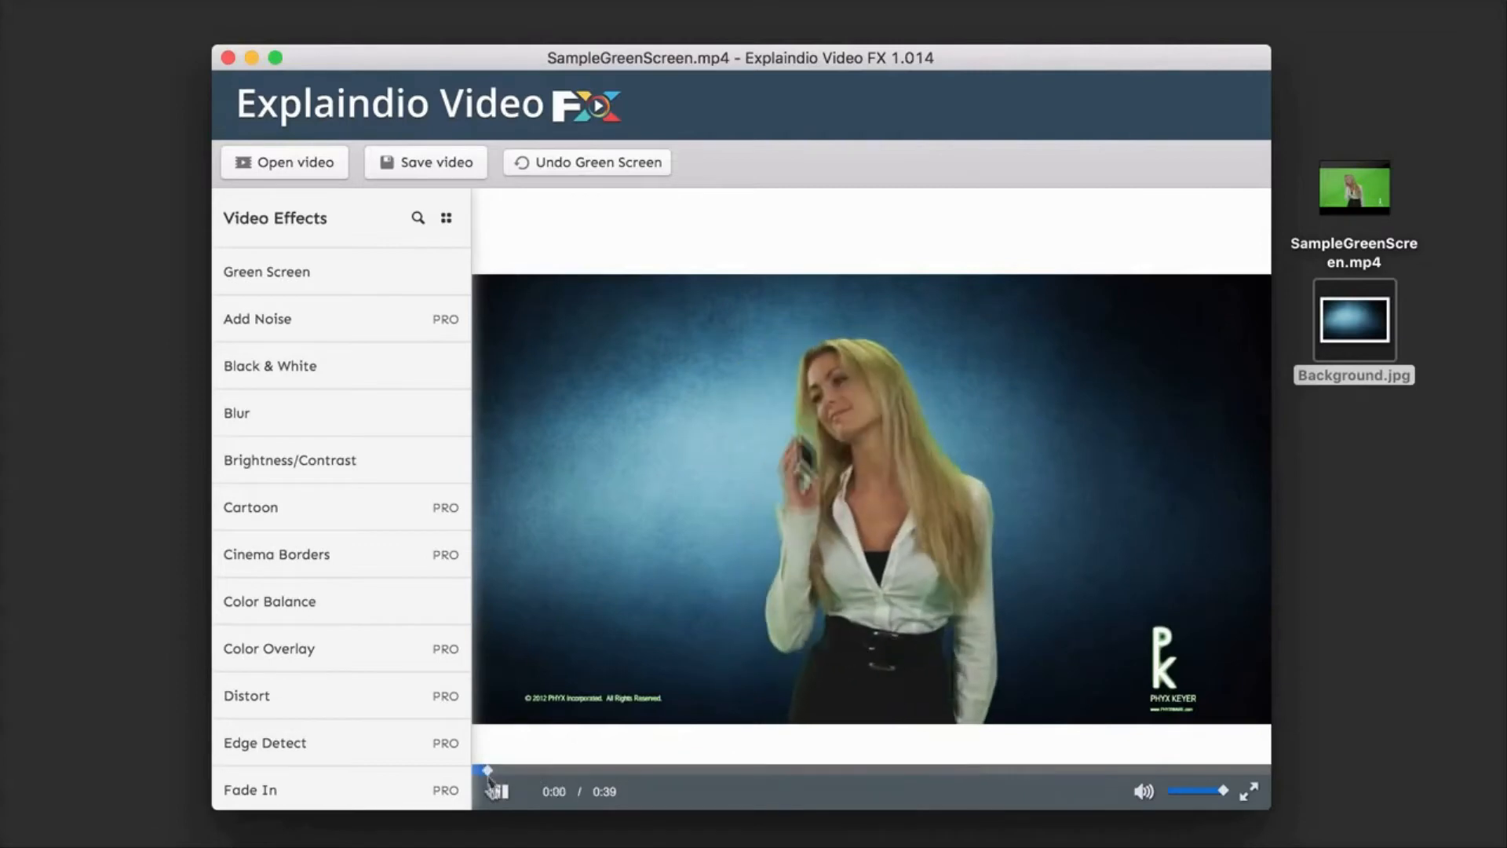
left_click(499, 791)
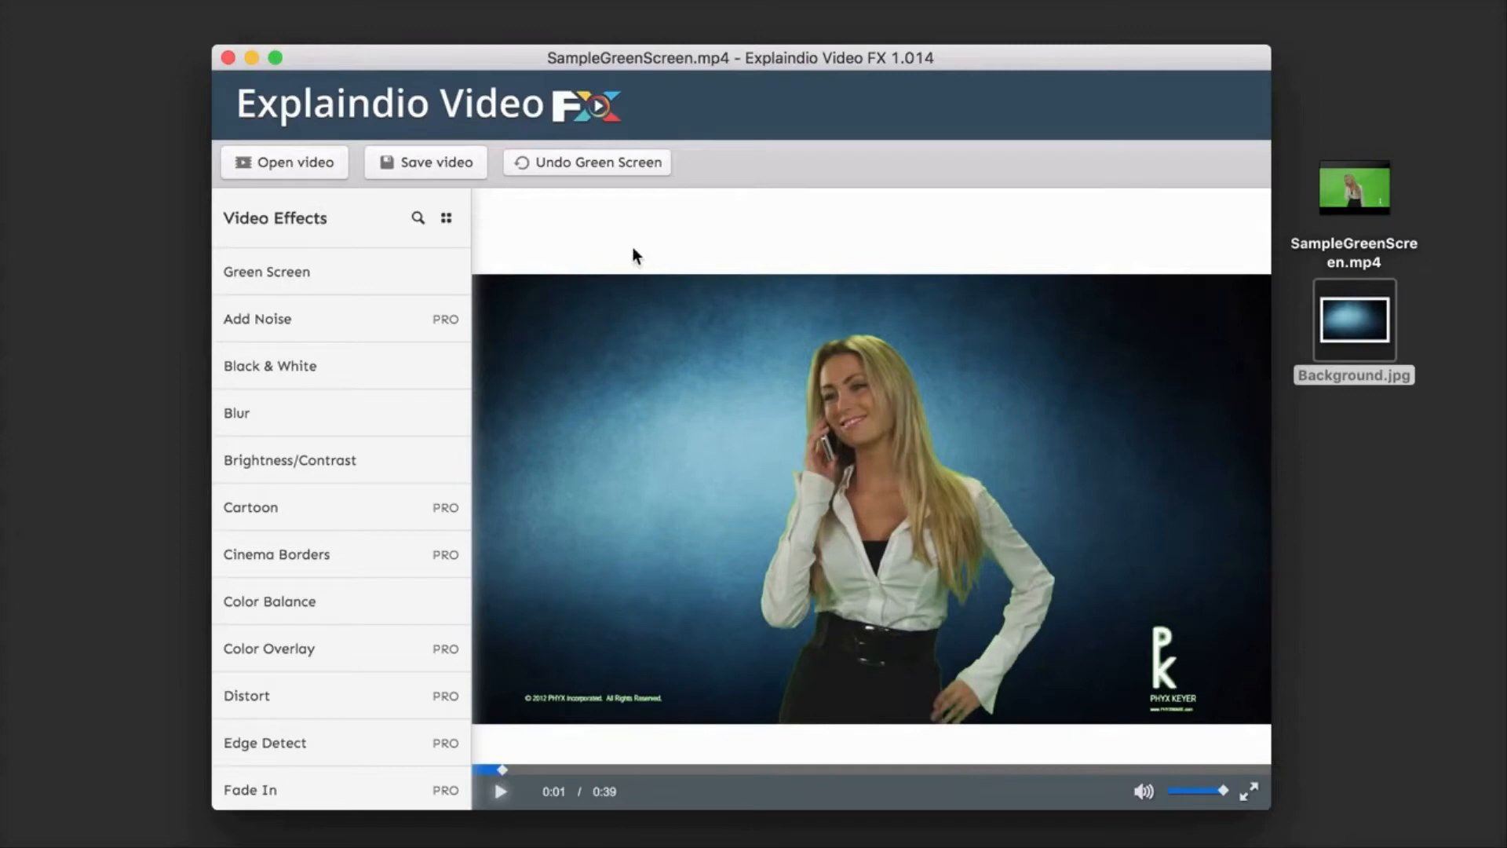
Step: Undo the Green Screen effect to compare with the original clip, and redo it
left_click(580, 165)
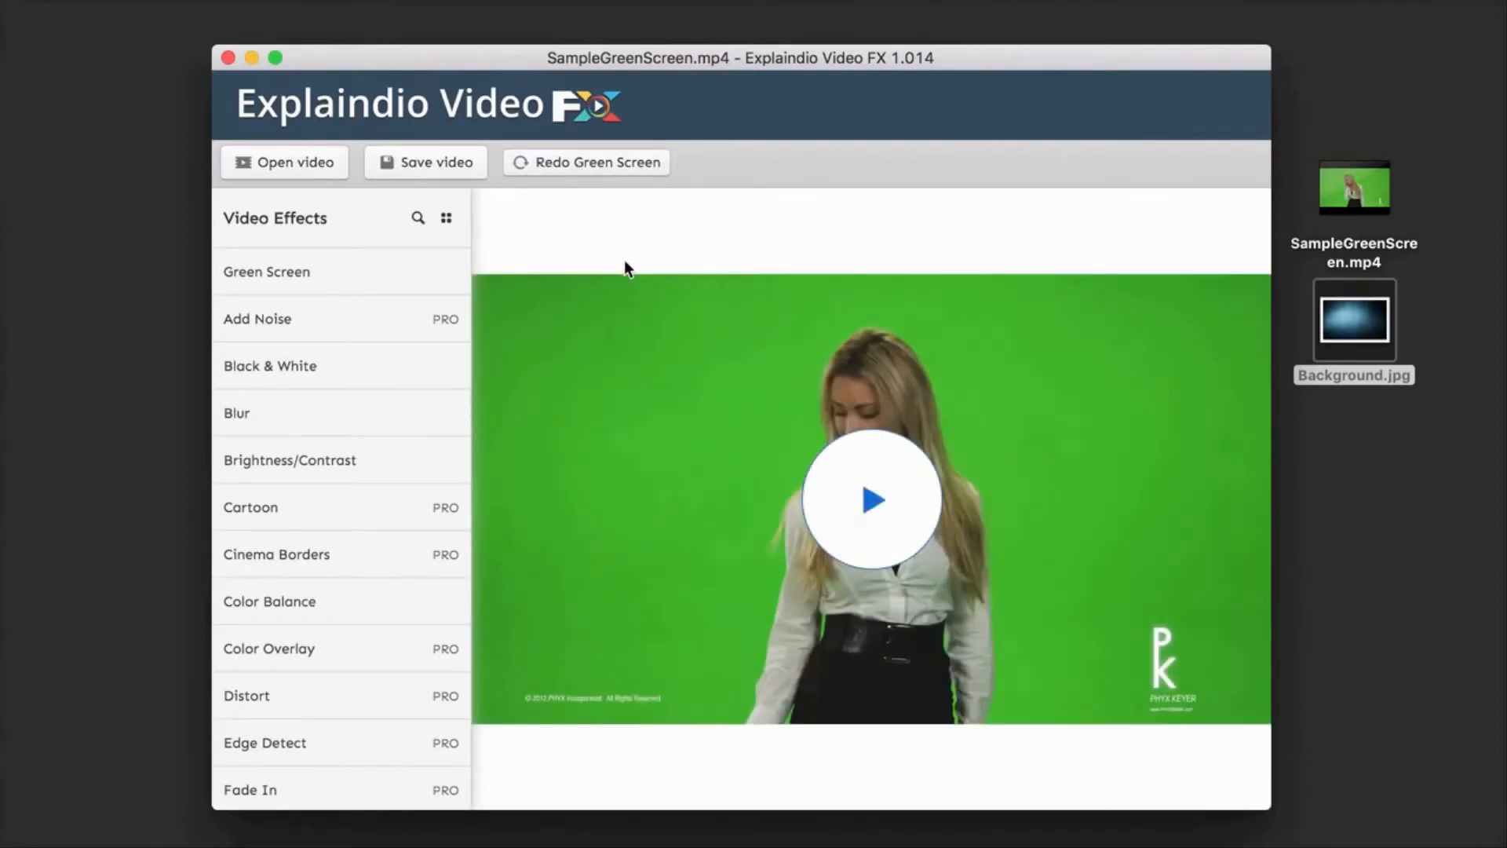
left_click(581, 161)
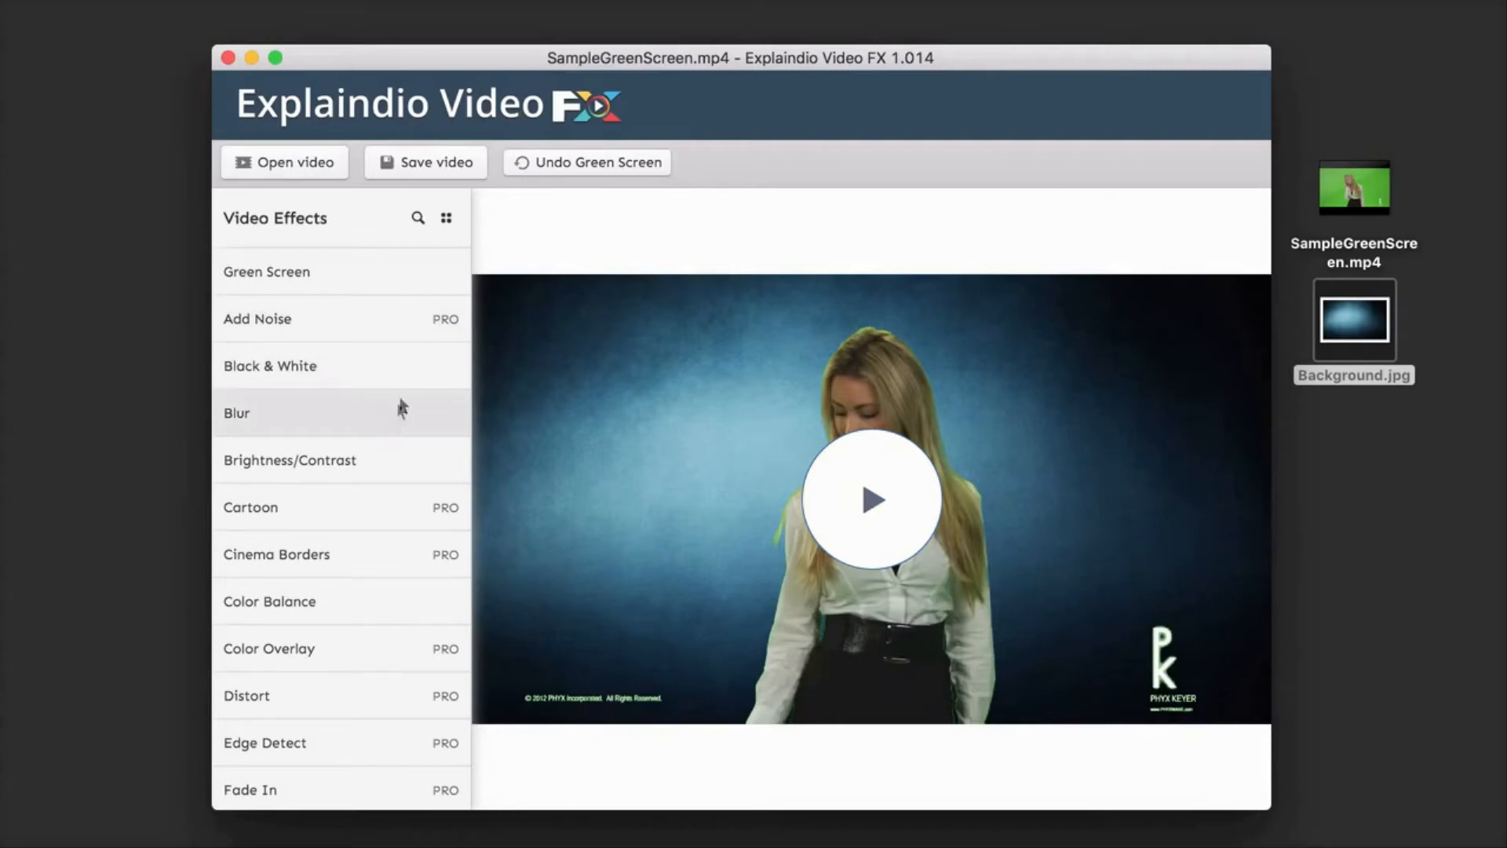
Step: Preview the Black & White effect across the clip's keyframes and return to the video without applying it
left_click(351, 369)
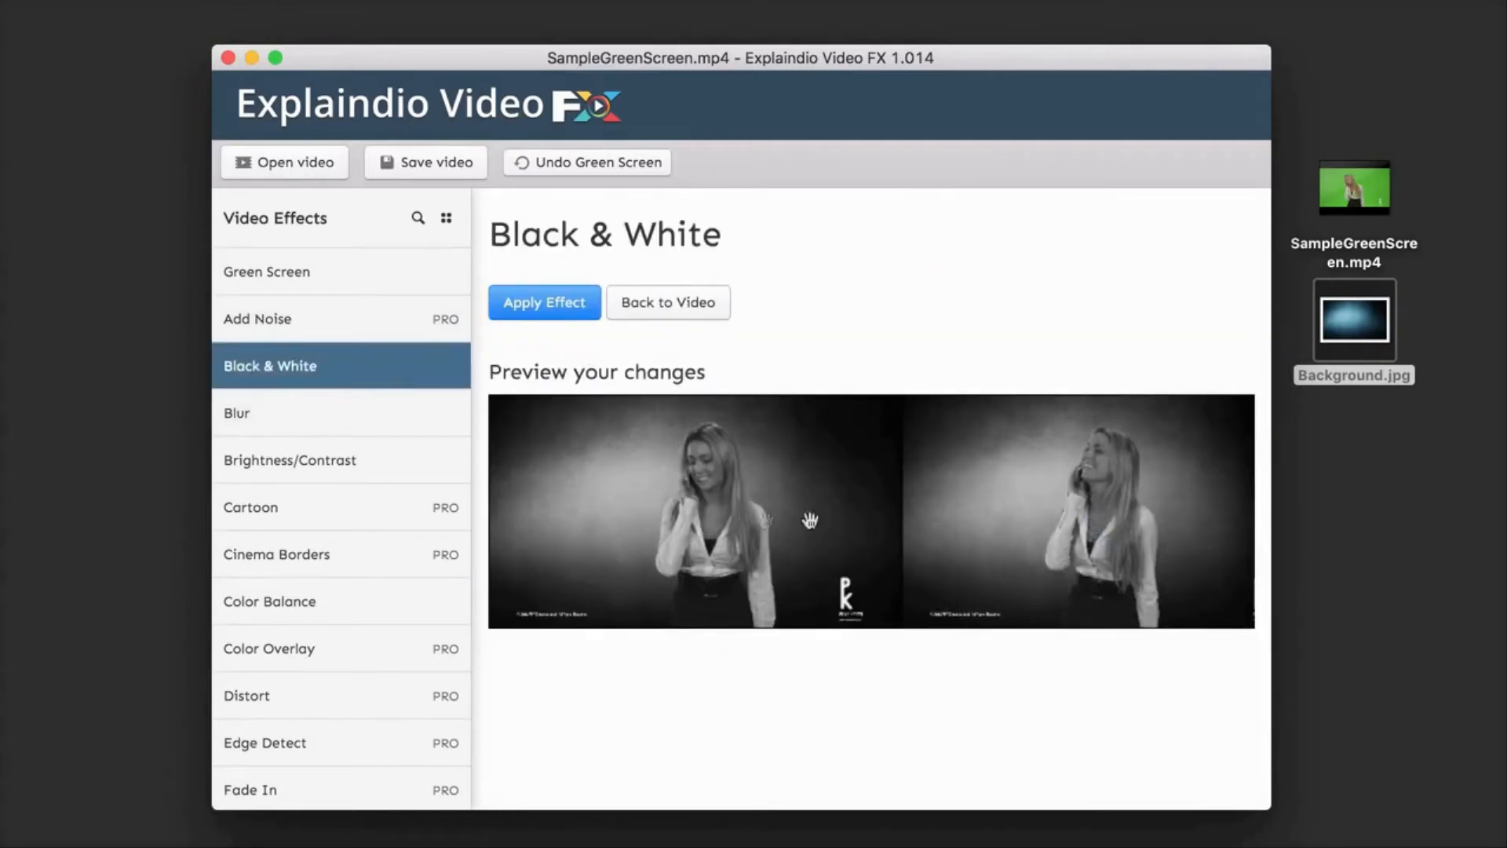
scroll(881, 521, "right", 5)
scroll(883, 522, "right", 3)
left_click(676, 308)
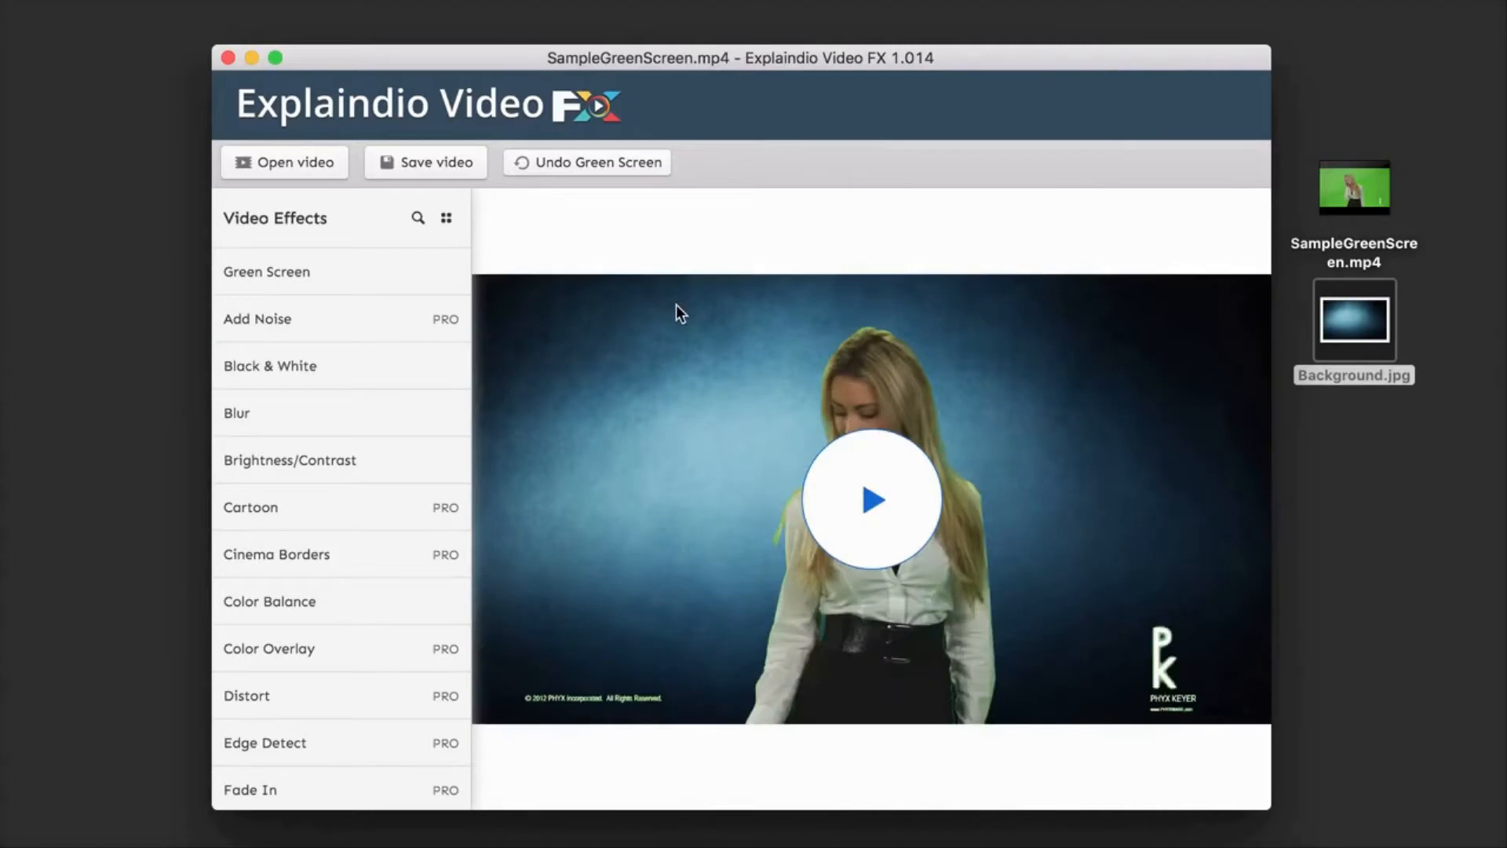
Step: Try the Blur effect with Radius 36 and Power 24 in the preview, and leave it without applying
left_click(330, 420)
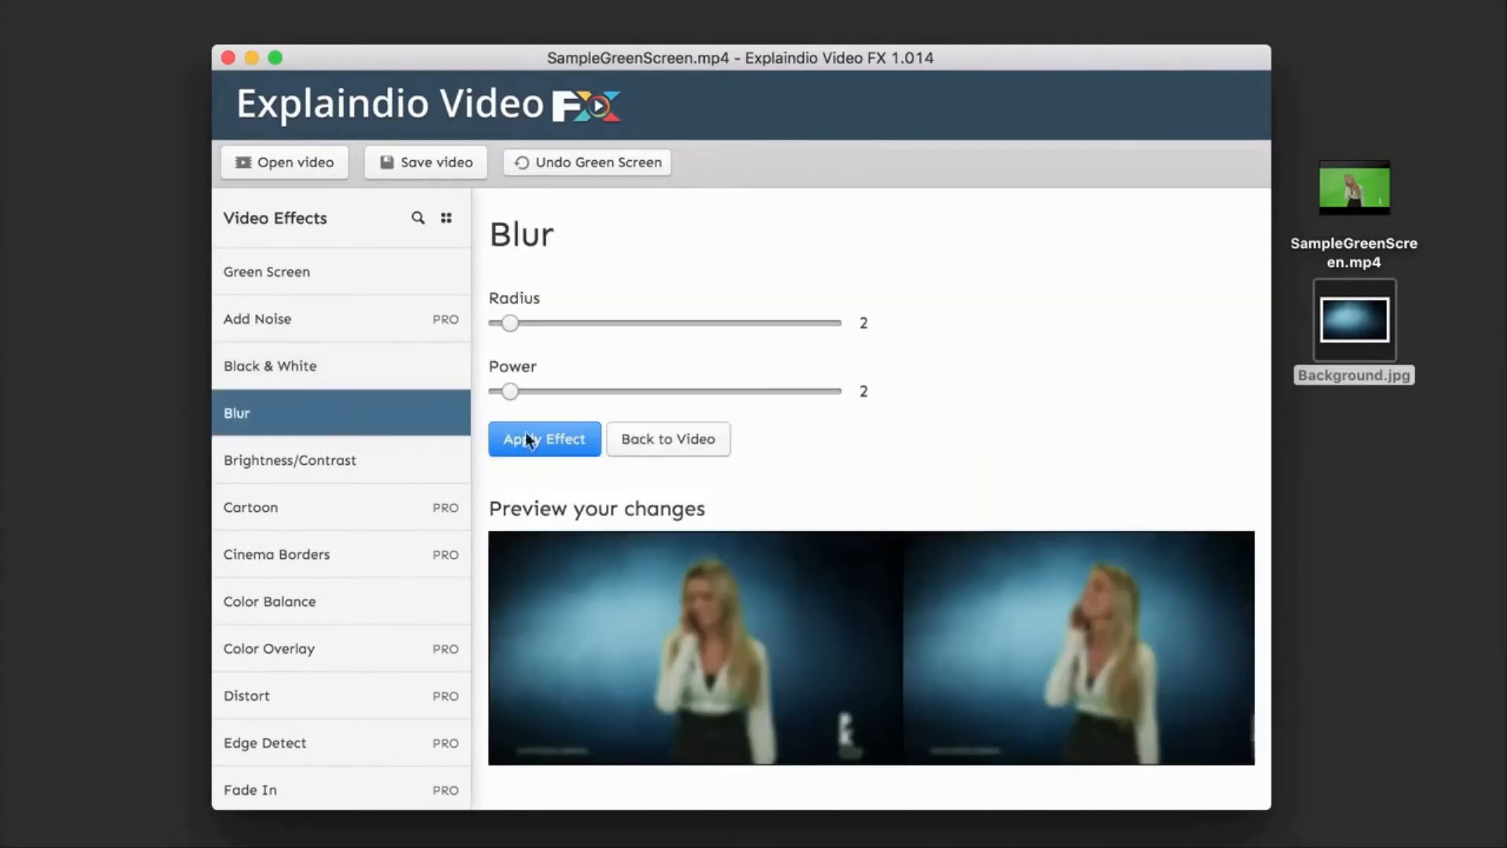
scroll(834, 486, "down", 1)
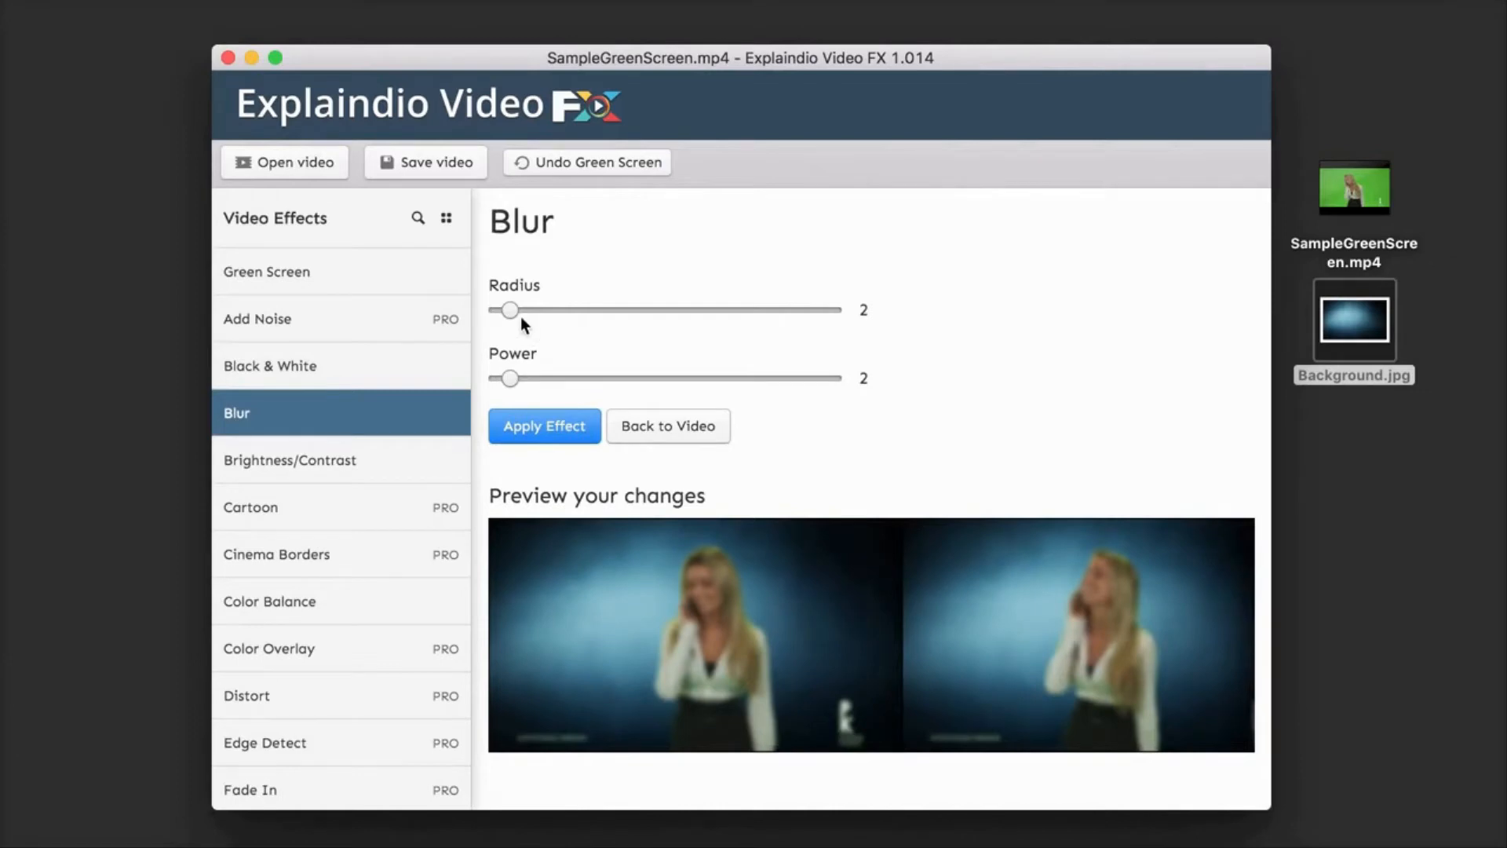
left_click_drag(511, 378, 657, 379)
left_click_drag(511, 310, 741, 334)
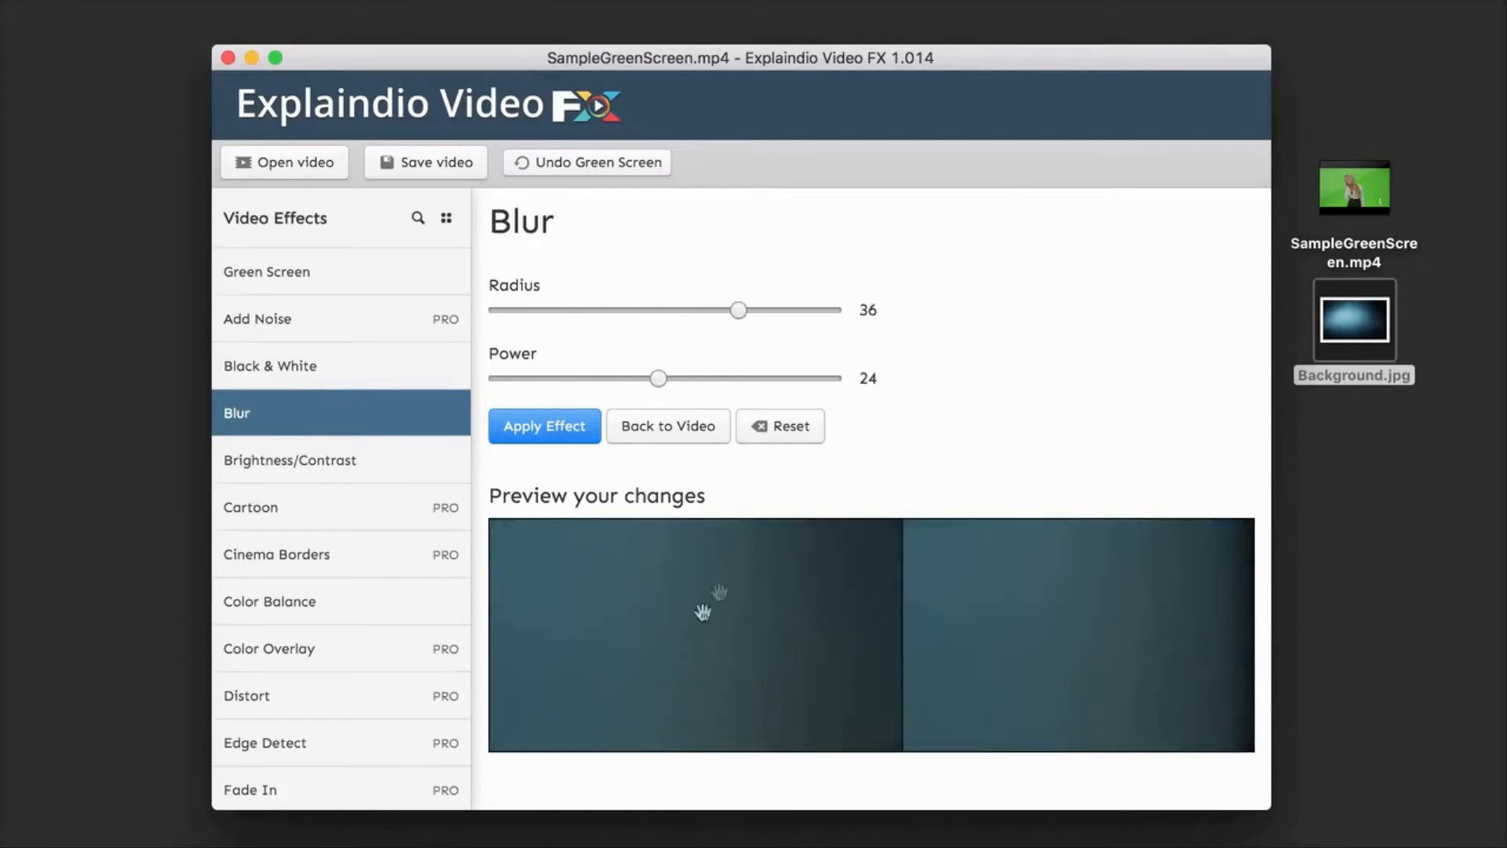
left_click(403, 416)
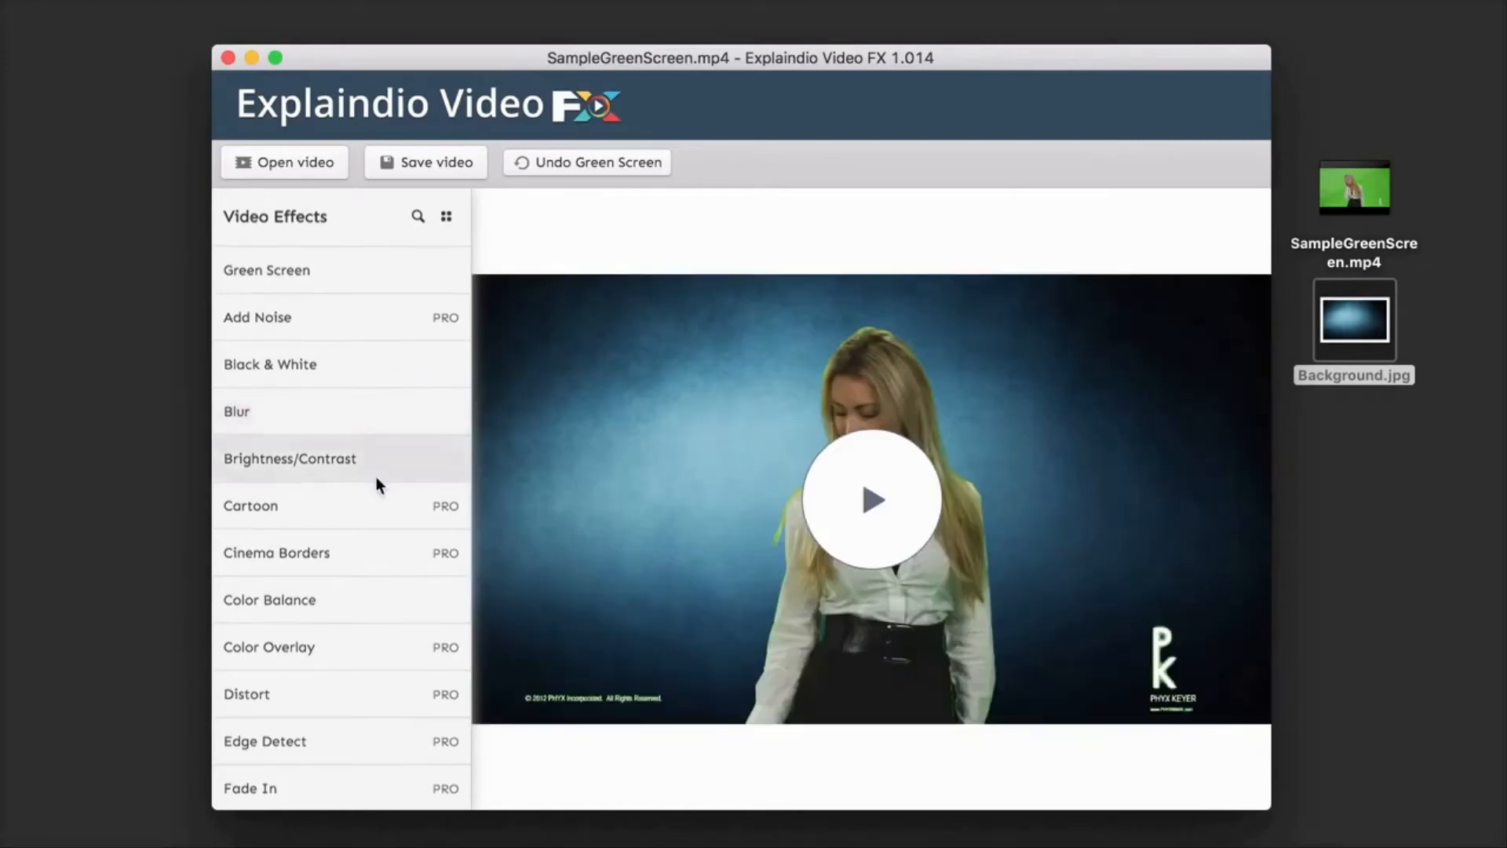
Step: Find the Sharpen effect, check its keyframe preview, and apply it to the video with Strength 2.5
scroll(377, 478, "down", 5)
scroll(376, 477, "down", 3)
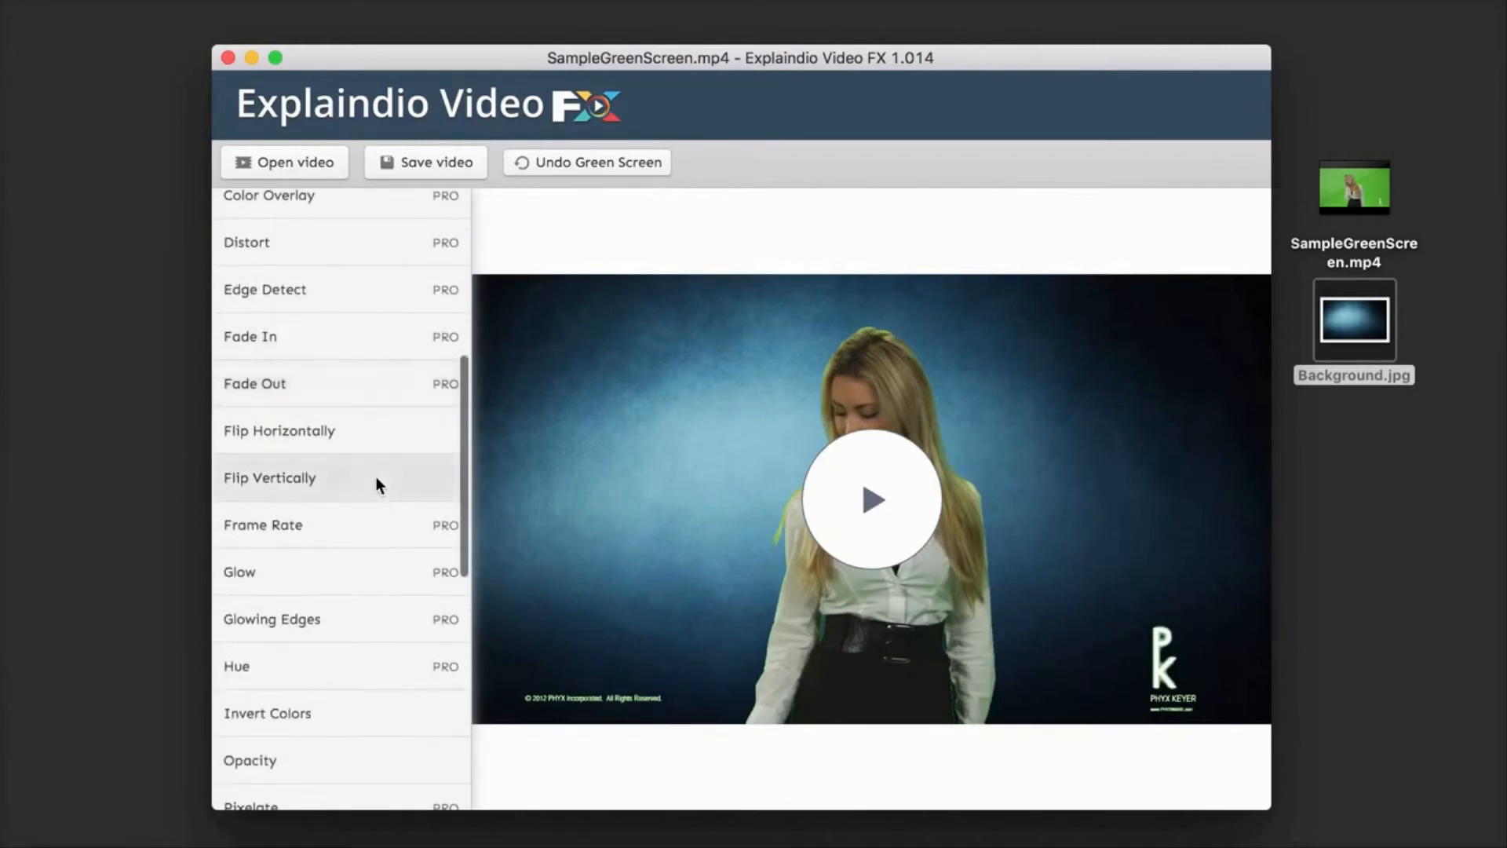
scroll(372, 547, "down", 2)
scroll(372, 548, "down", 2)
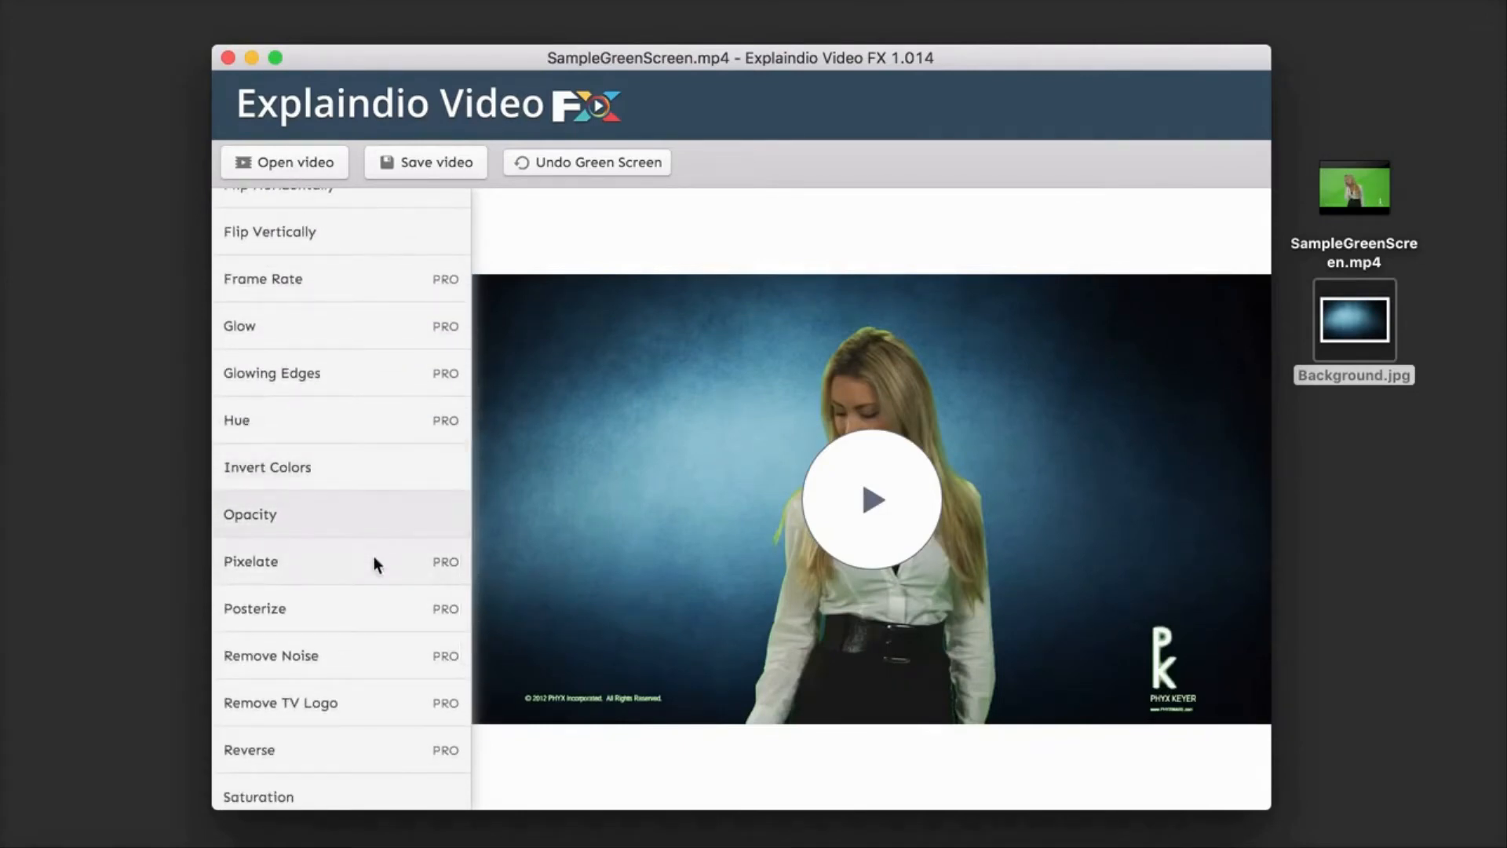
scroll(373, 557, "down", 1)
scroll(375, 604, "down", 2)
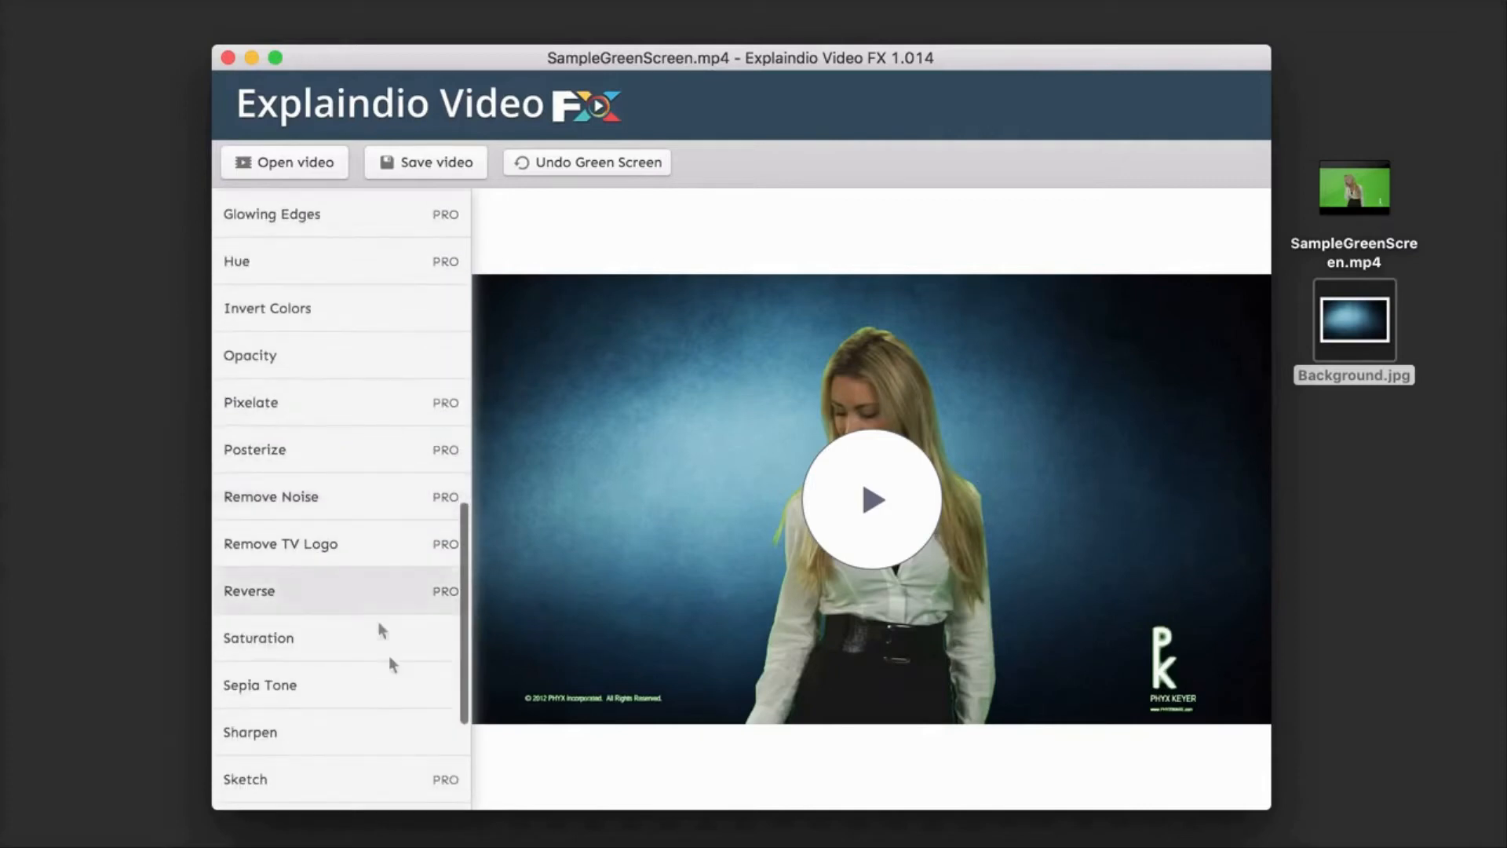
scroll(399, 721, "down", 1)
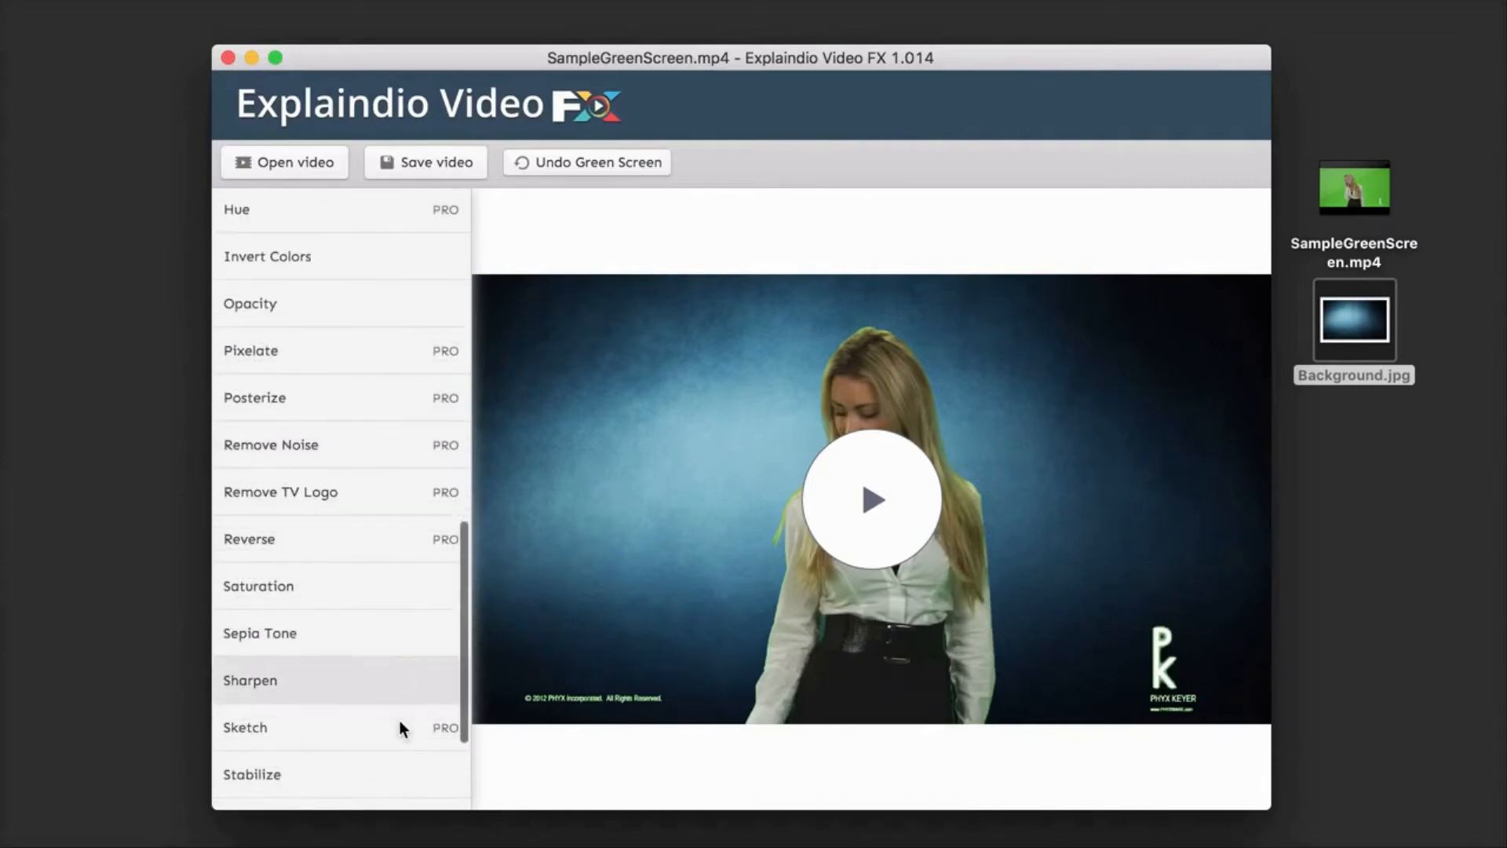
left_click(303, 681)
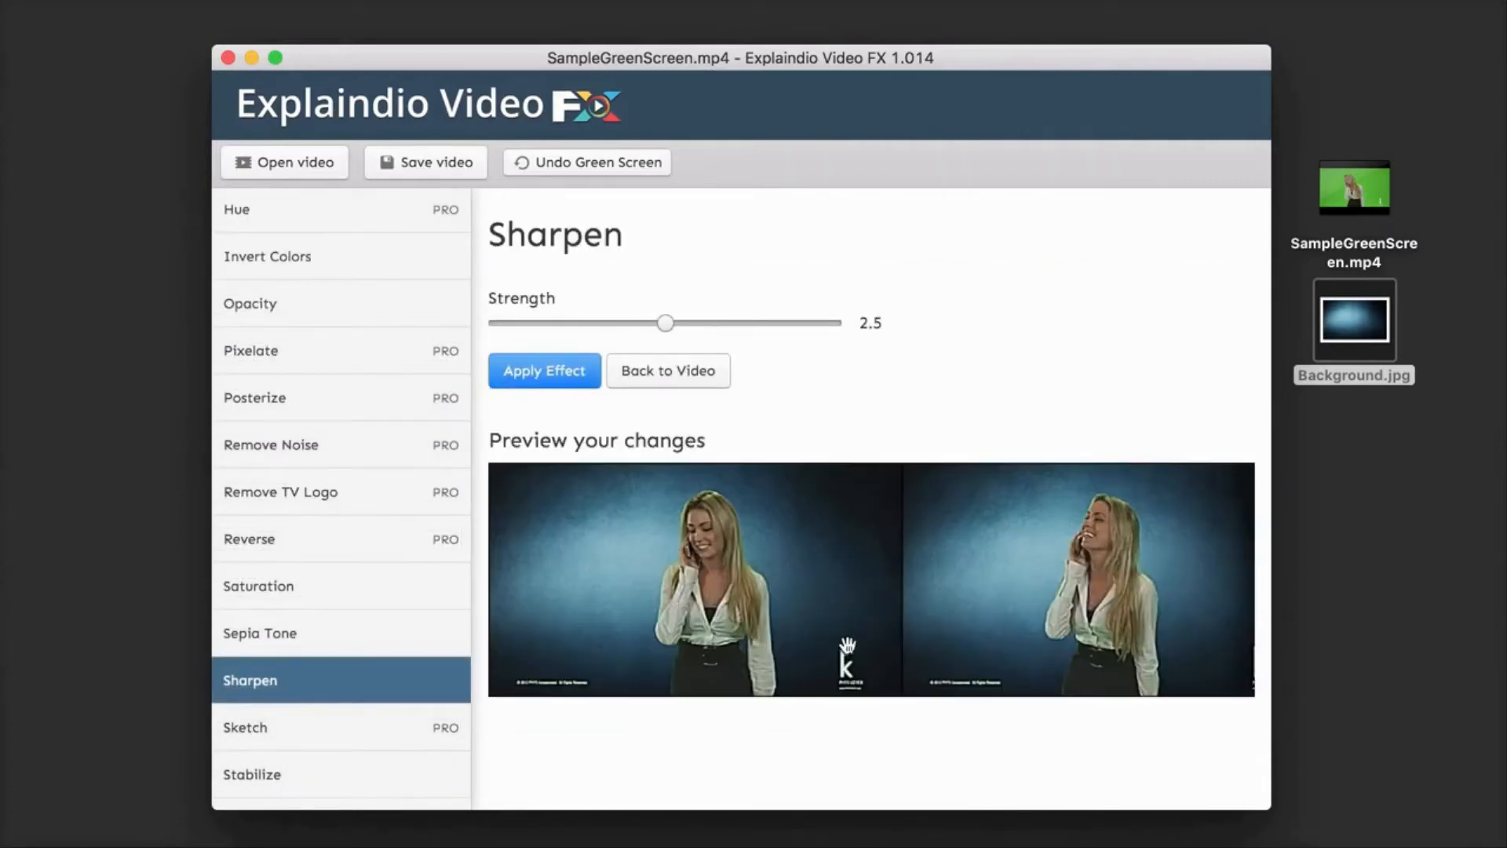
scroll(847, 644, "right", 10)
scroll(847, 644, "left", 3)
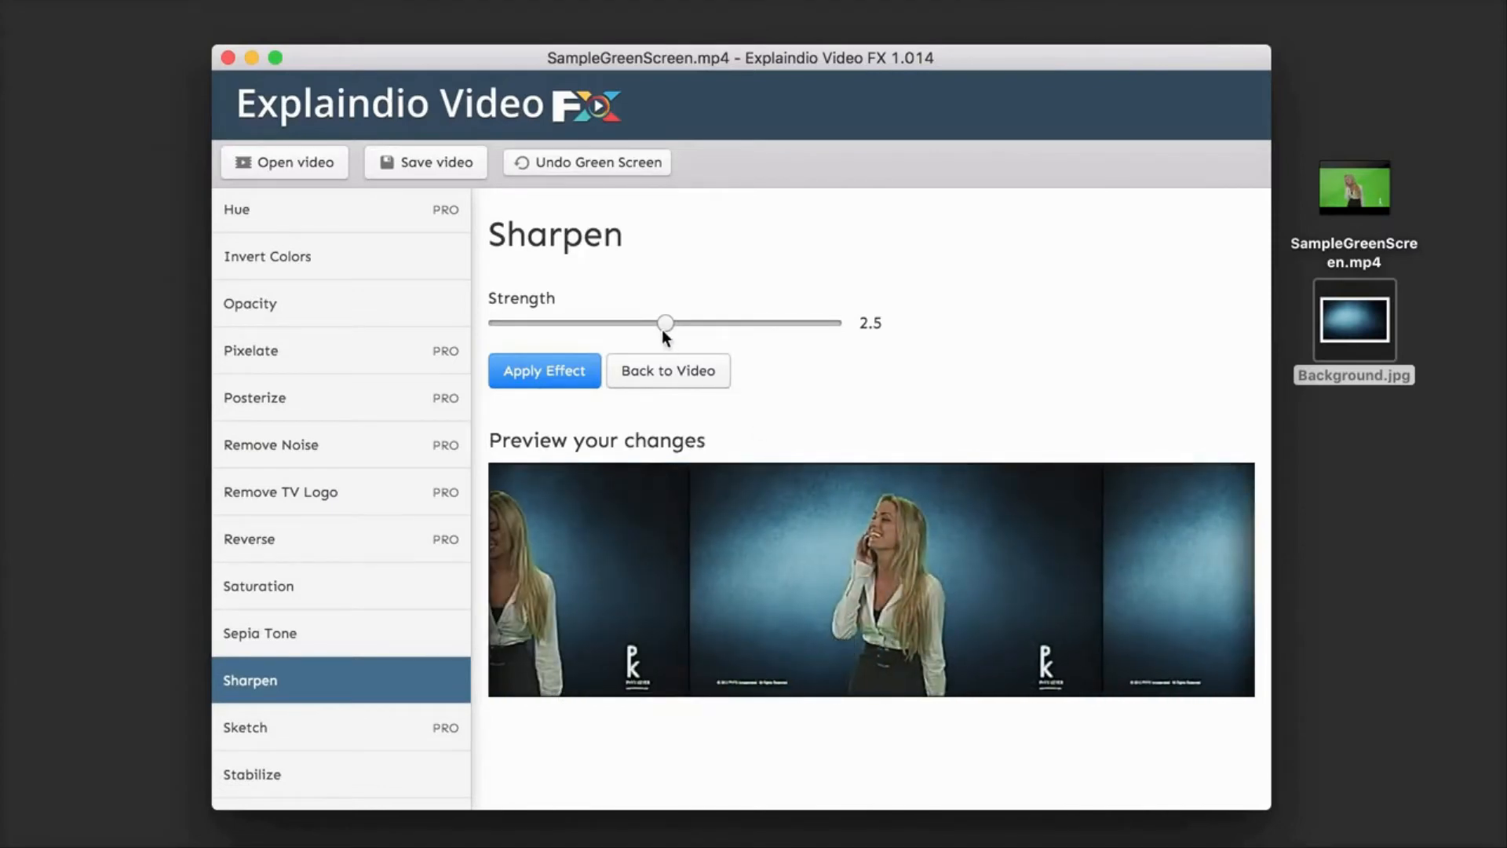
left_click(547, 365)
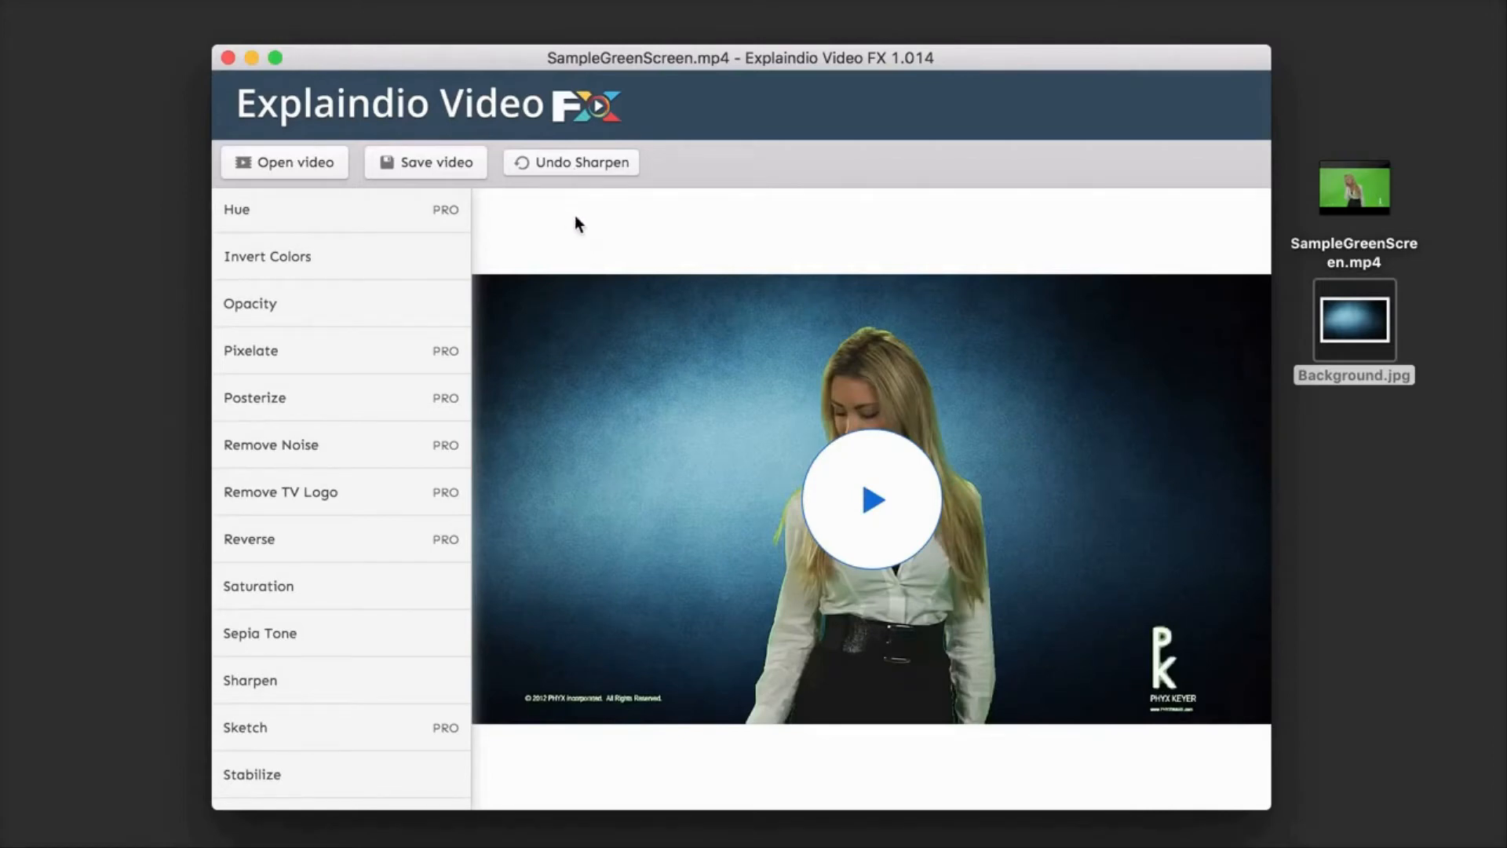
Step: Undo the Sharpen and Green Screen effects one after the other, and redo both
left_click(581, 164)
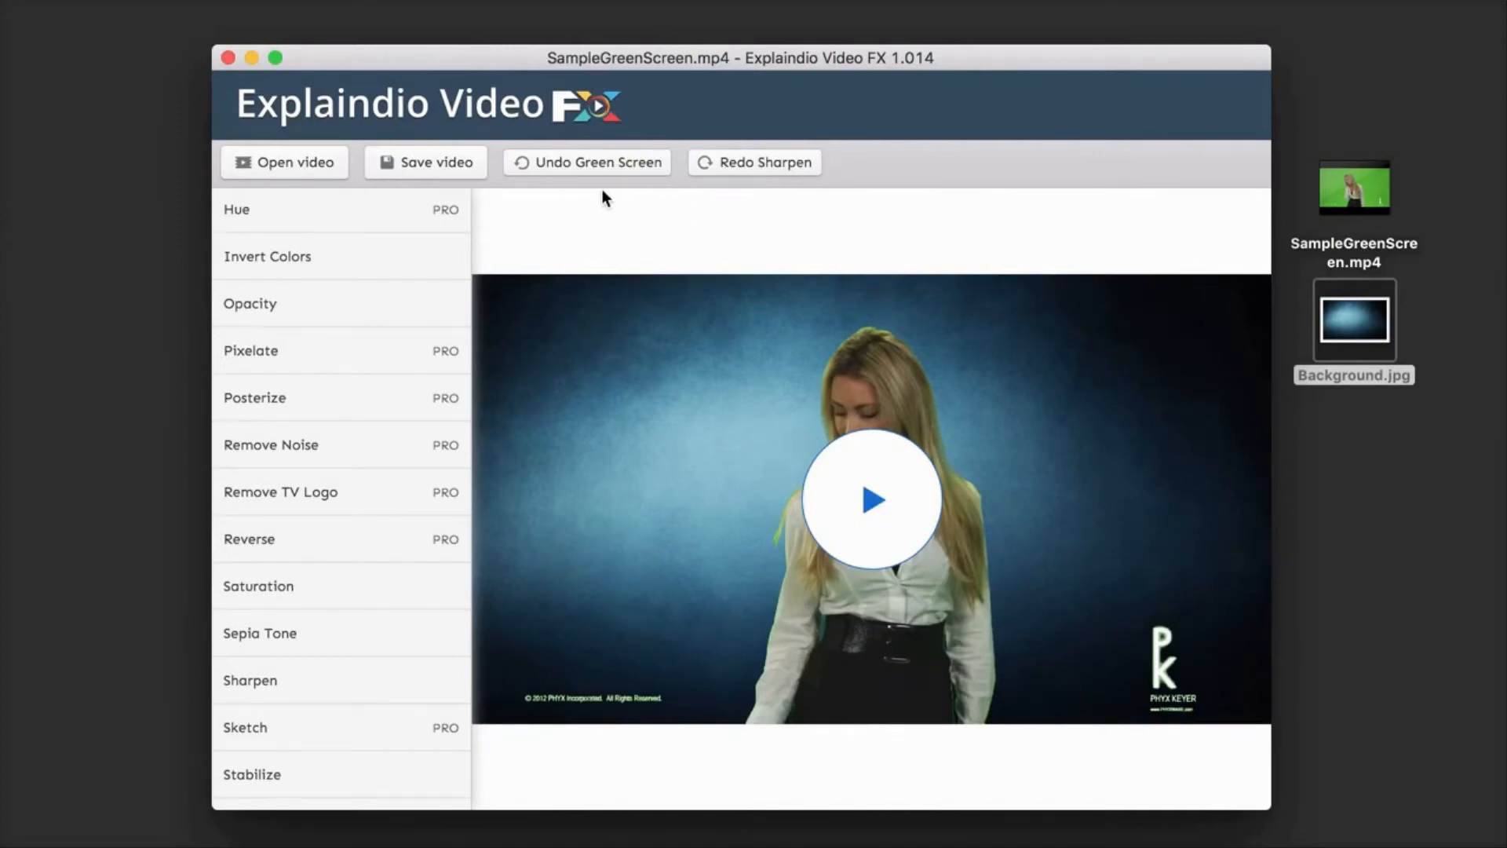
left_click(585, 163)
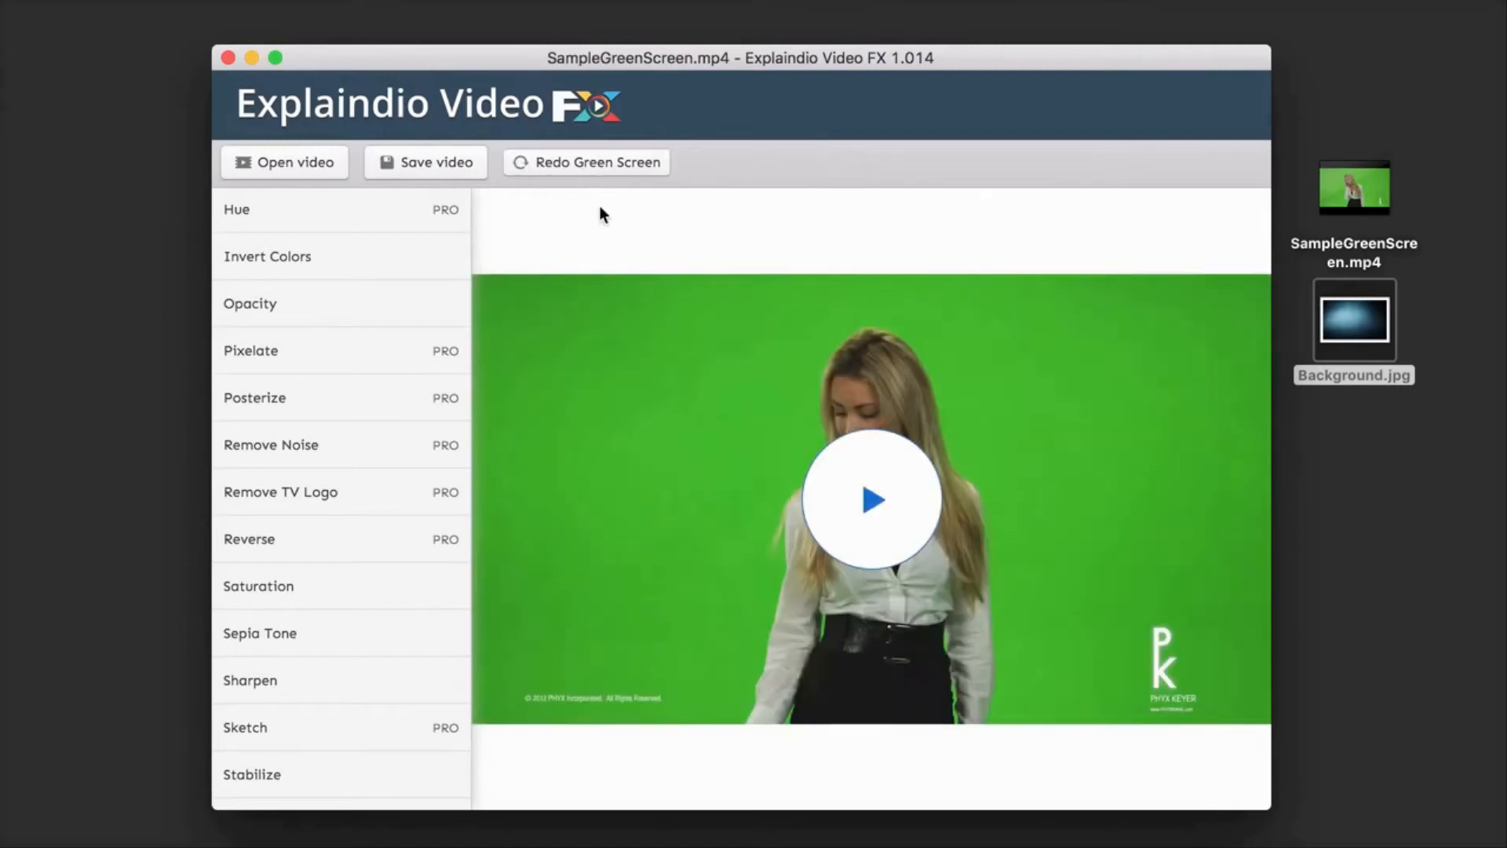
left_click(605, 170)
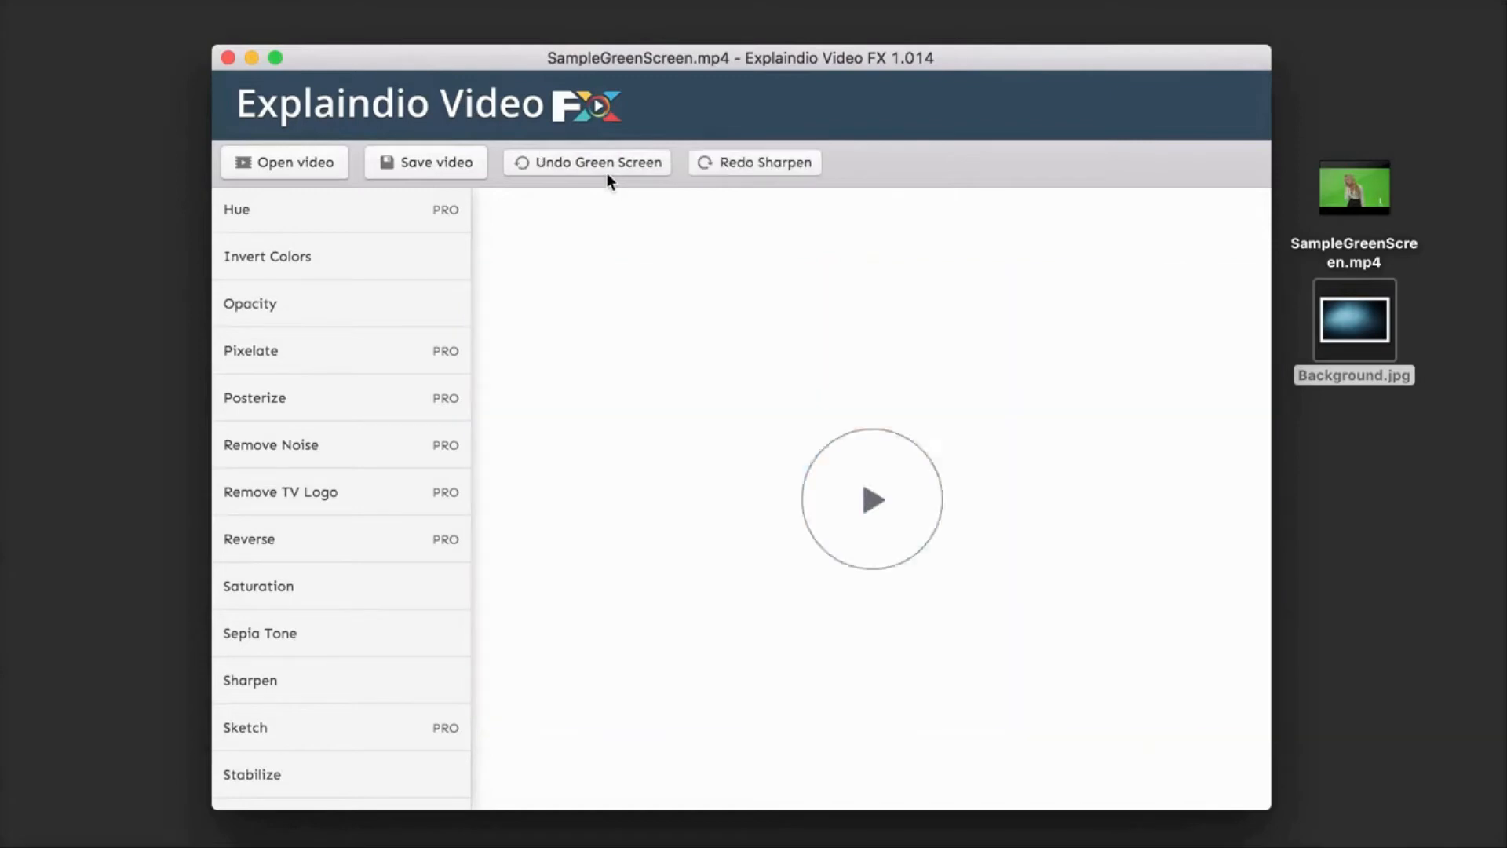
left_click(746, 163)
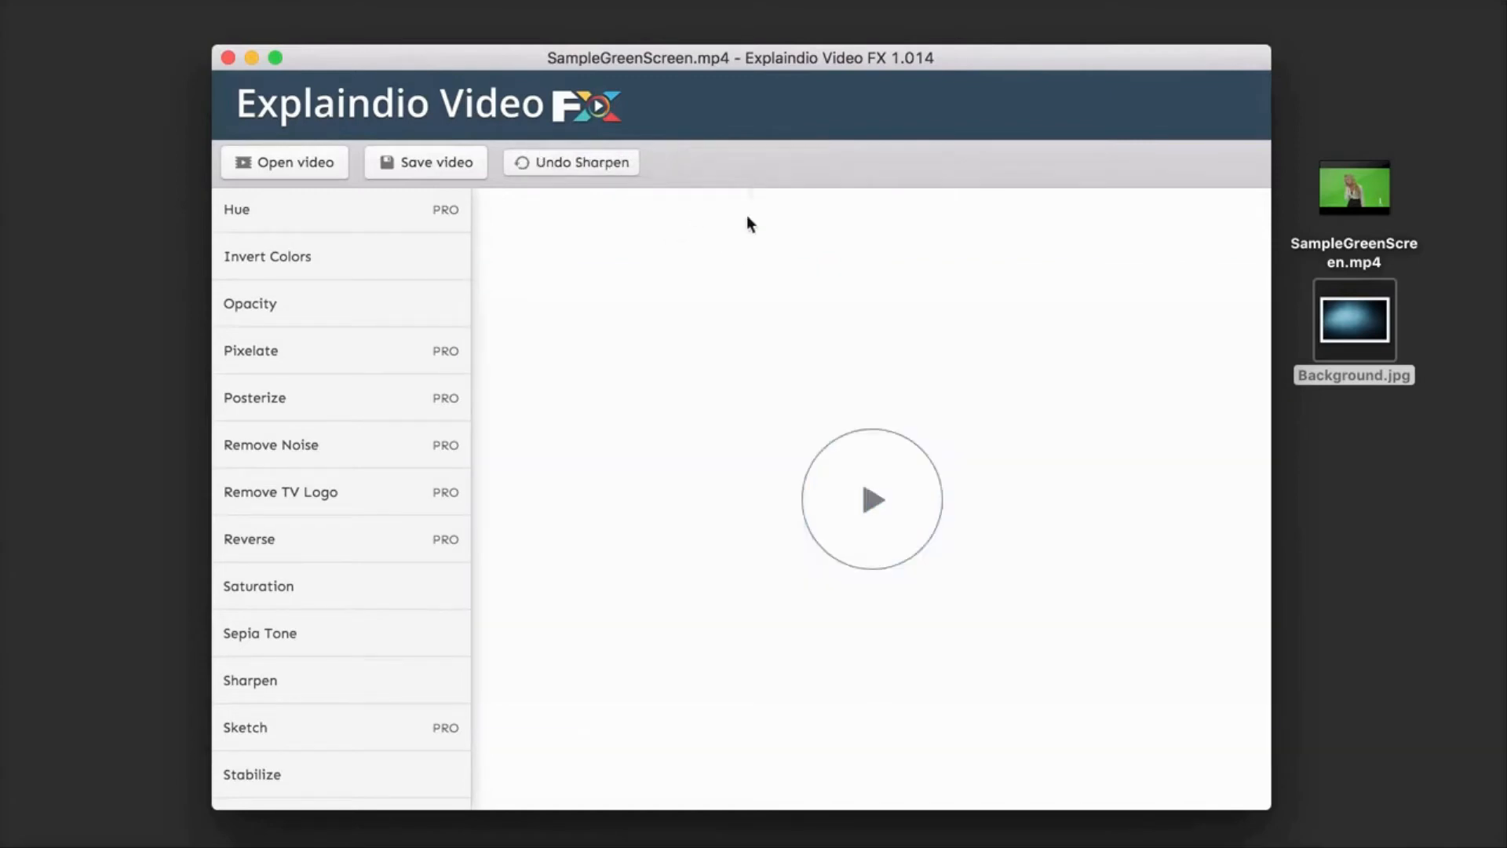
Step: Play the sharpened video, skip ahead to about 0:14, and pause it
left_click(869, 497)
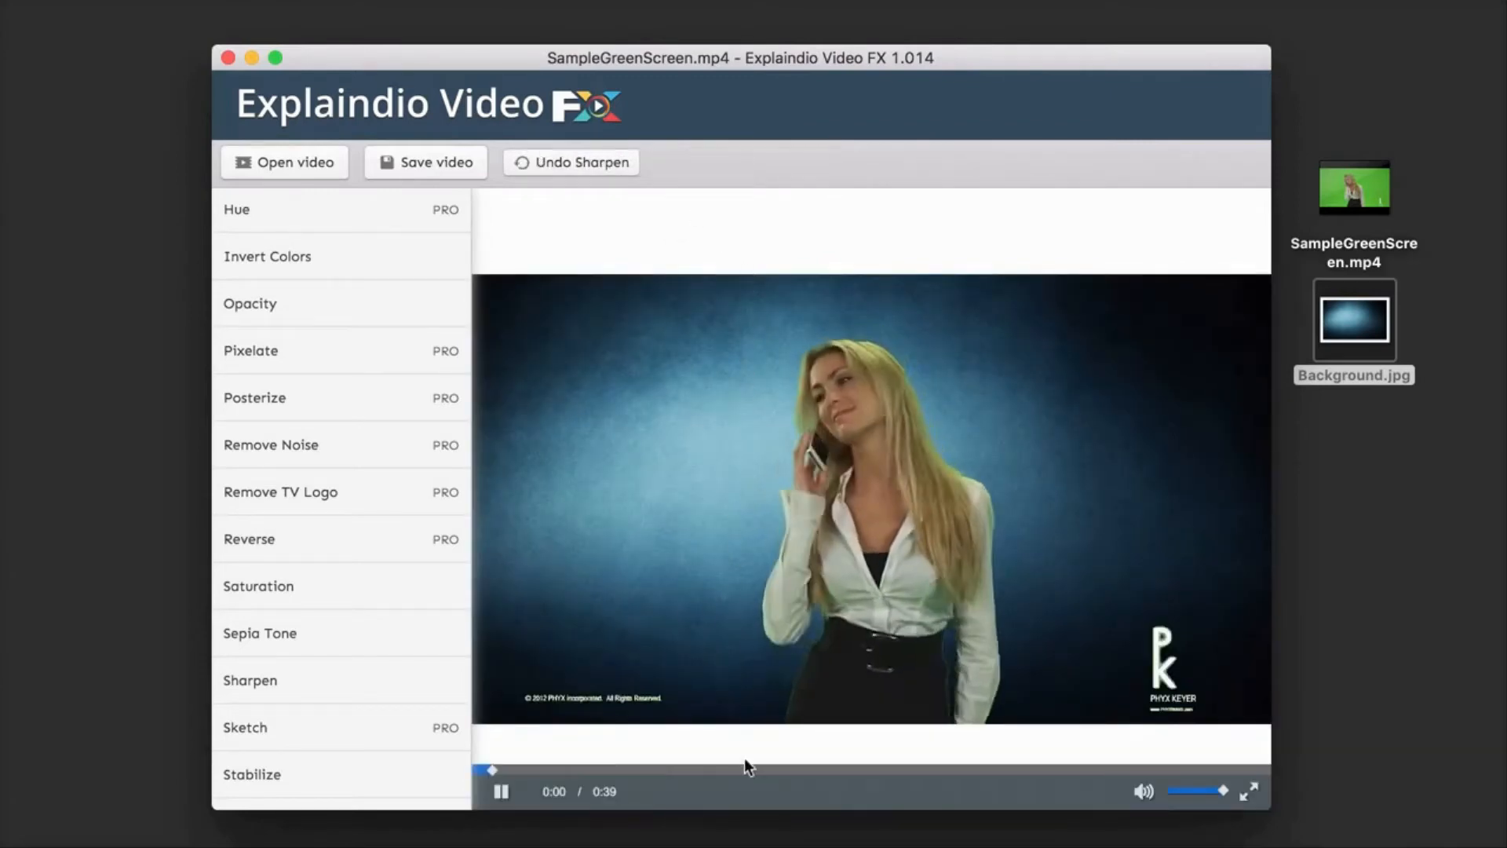
left_click(770, 771)
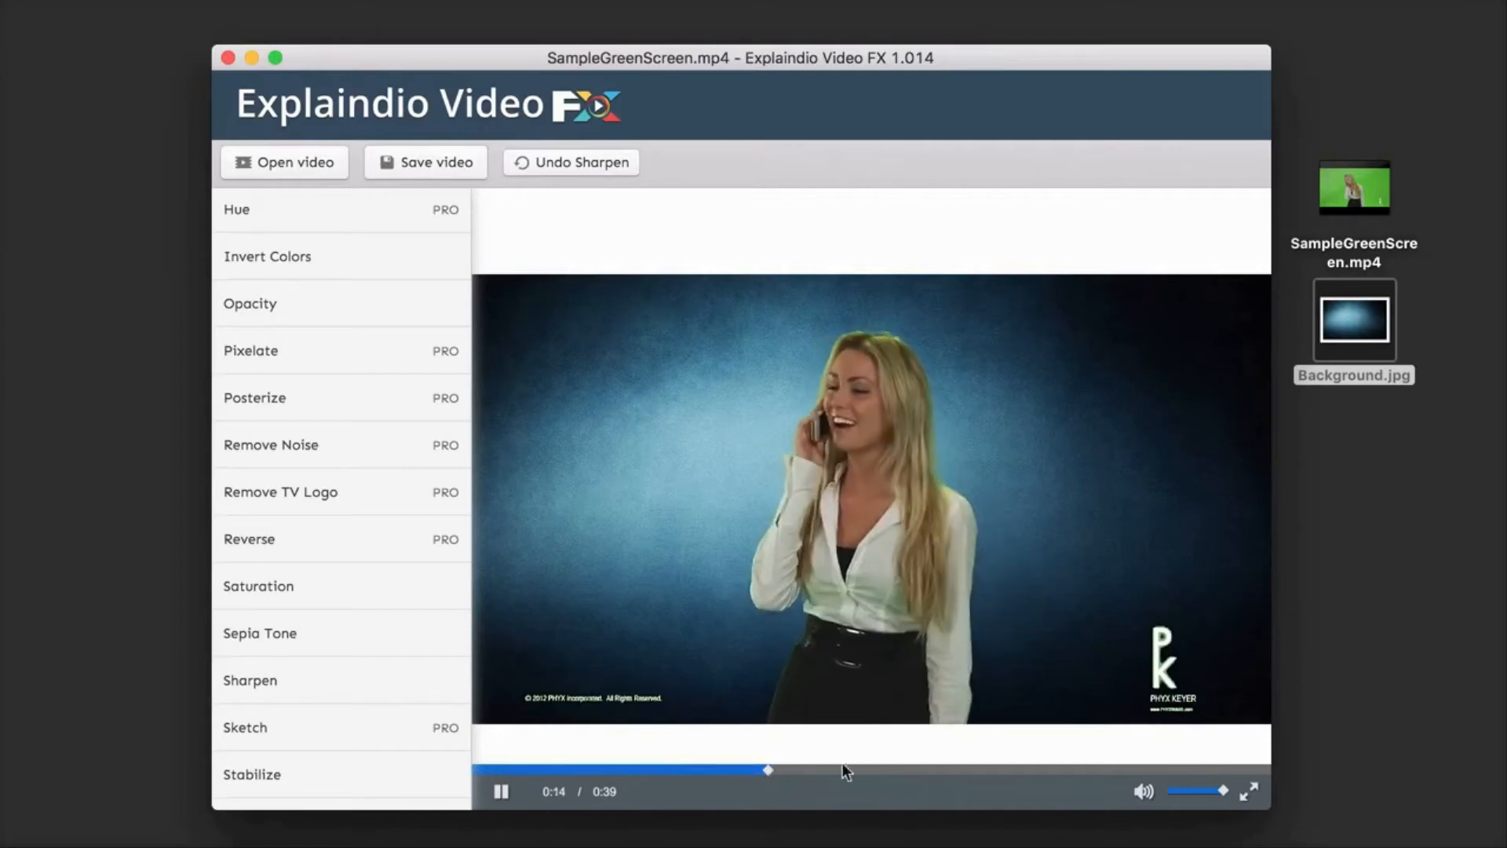
left_click(488, 797)
scroll(370, 596, "down", 3)
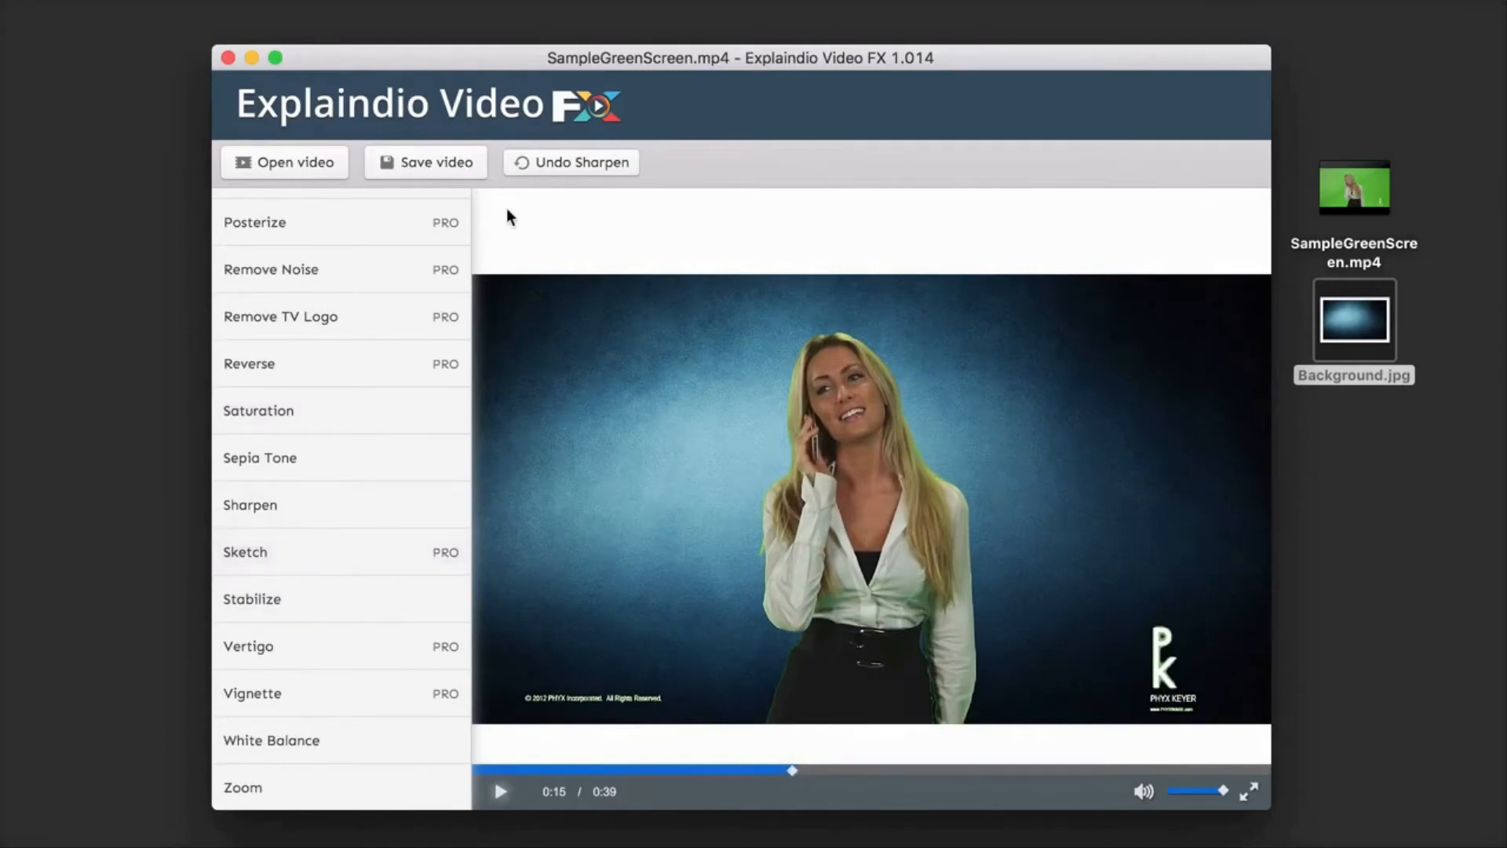
Step: Save the edited video to the Desktop as TestVideo
left_click(439, 164)
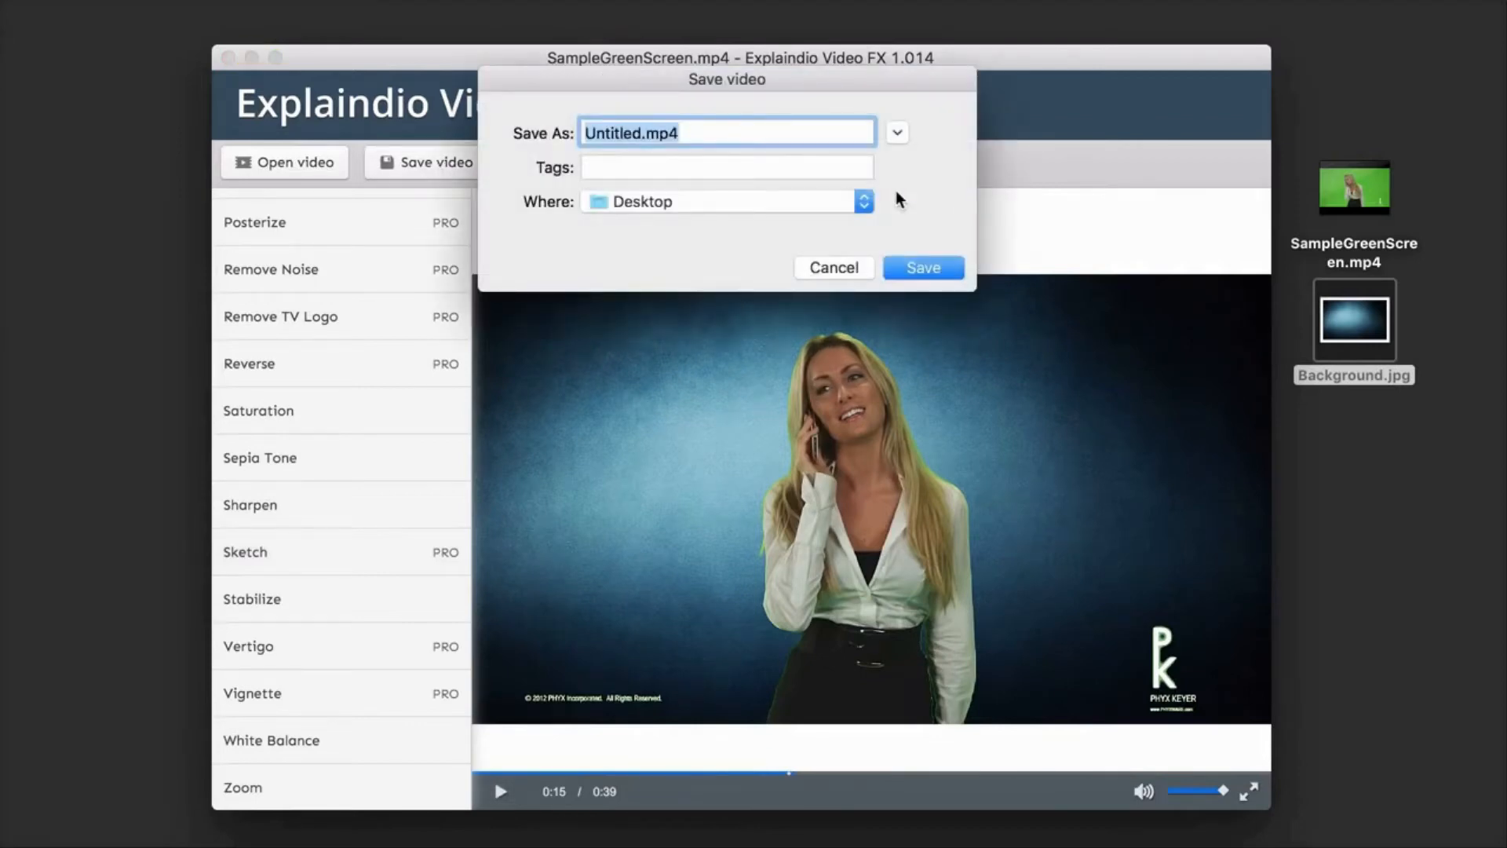
type("TestVideo")
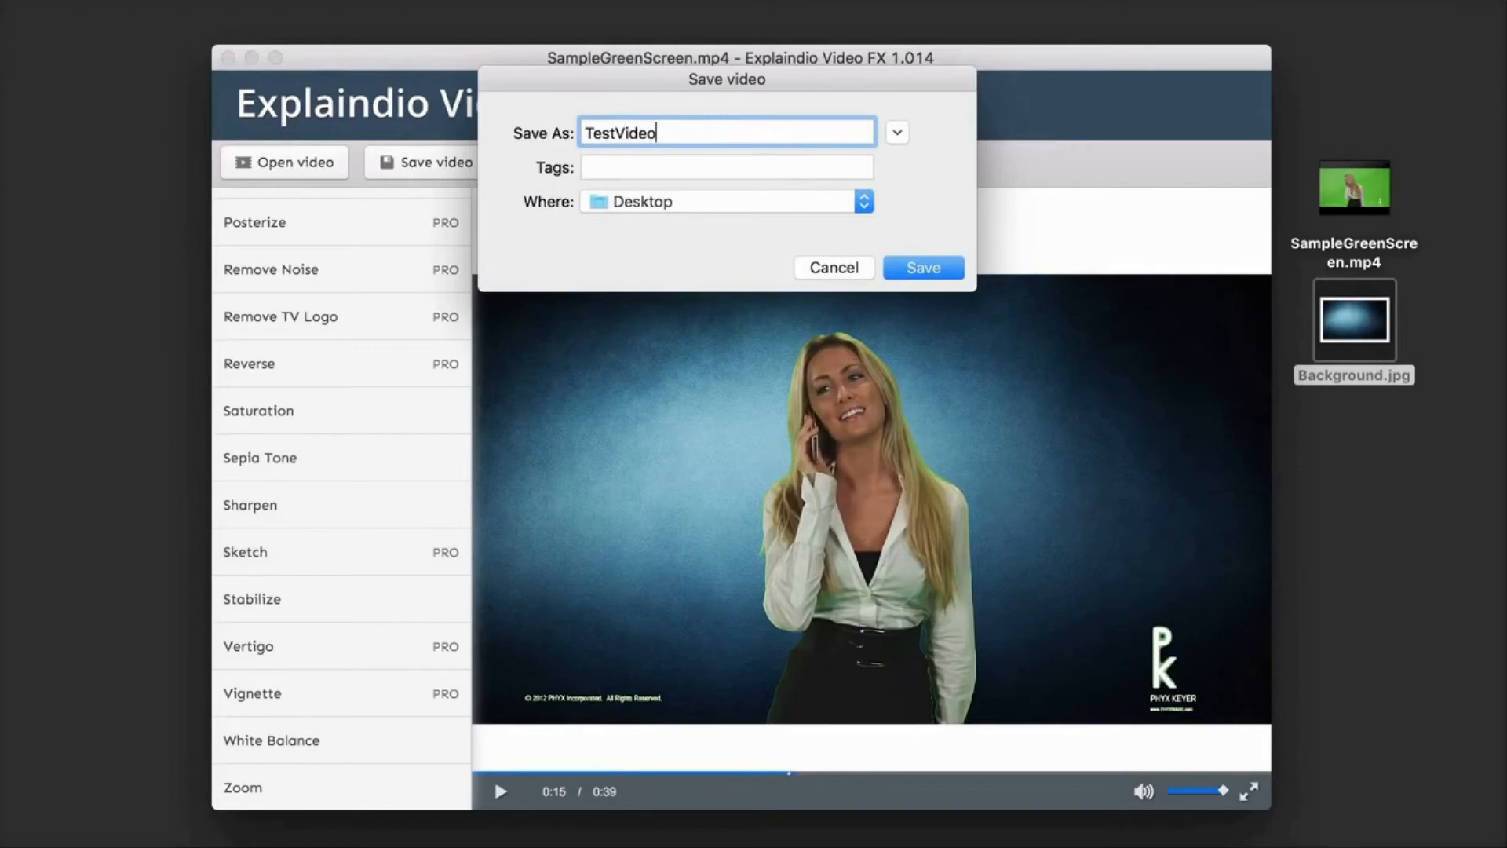
left_click(904, 267)
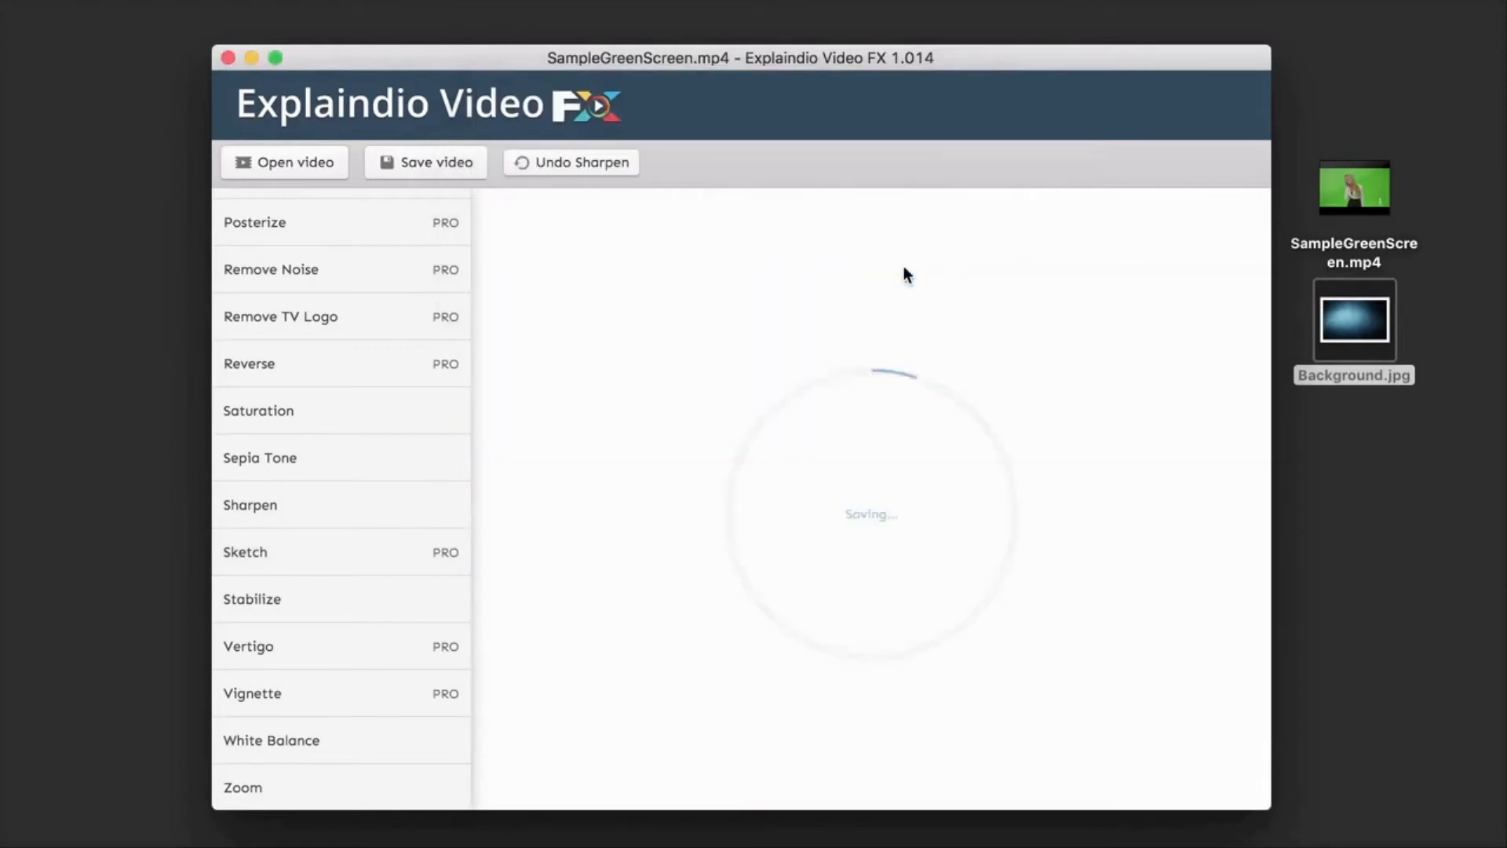
Step: Open the saved TestVideo.mp4 from the desktop in the media player, play it and skip ahead
left_click(1362, 582)
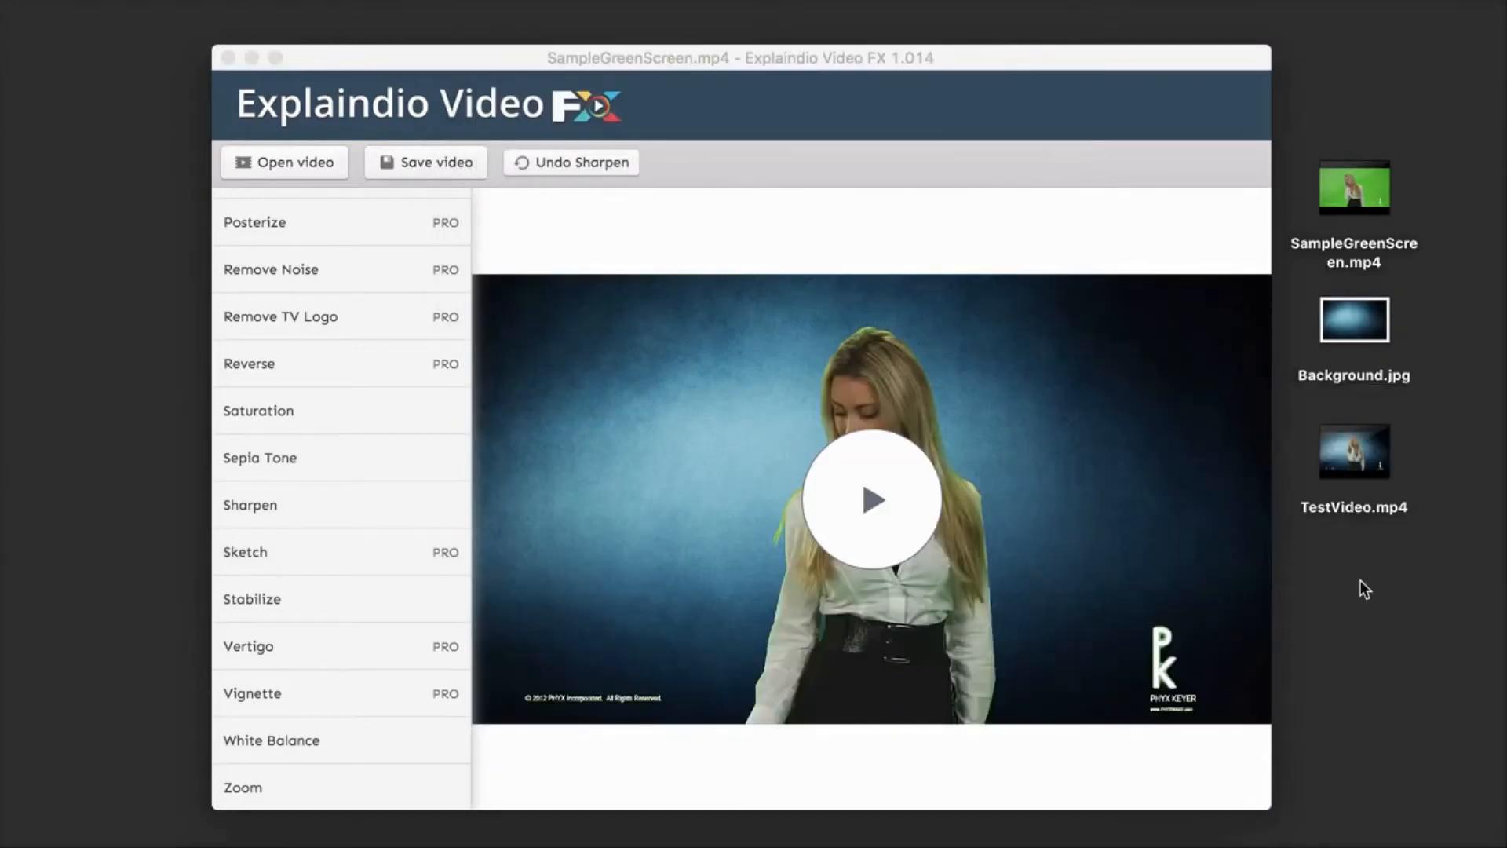
left_click(1376, 440)
double_click(1376, 439)
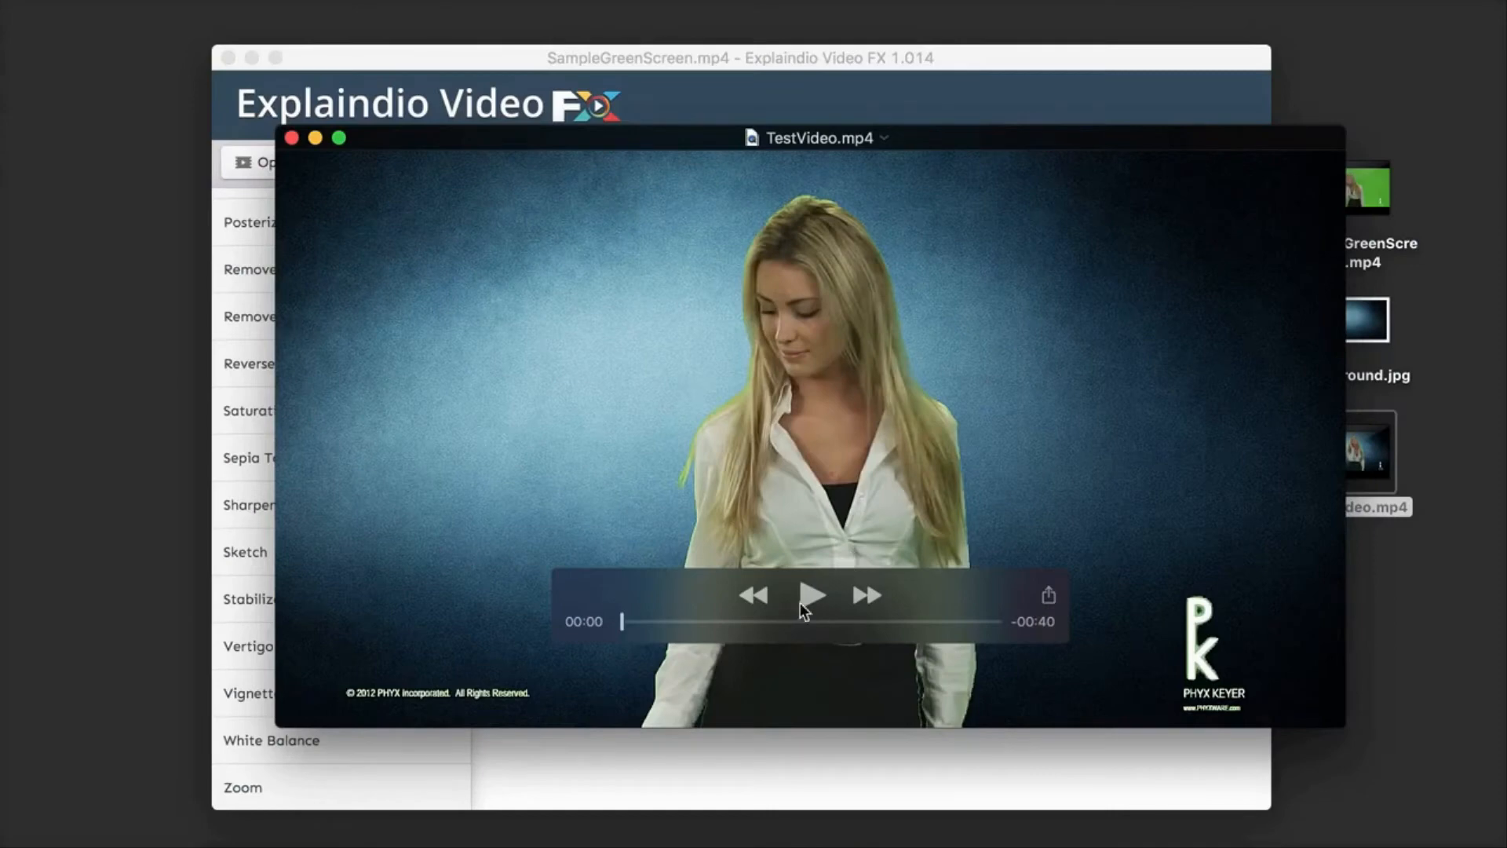
left_click(808, 595)
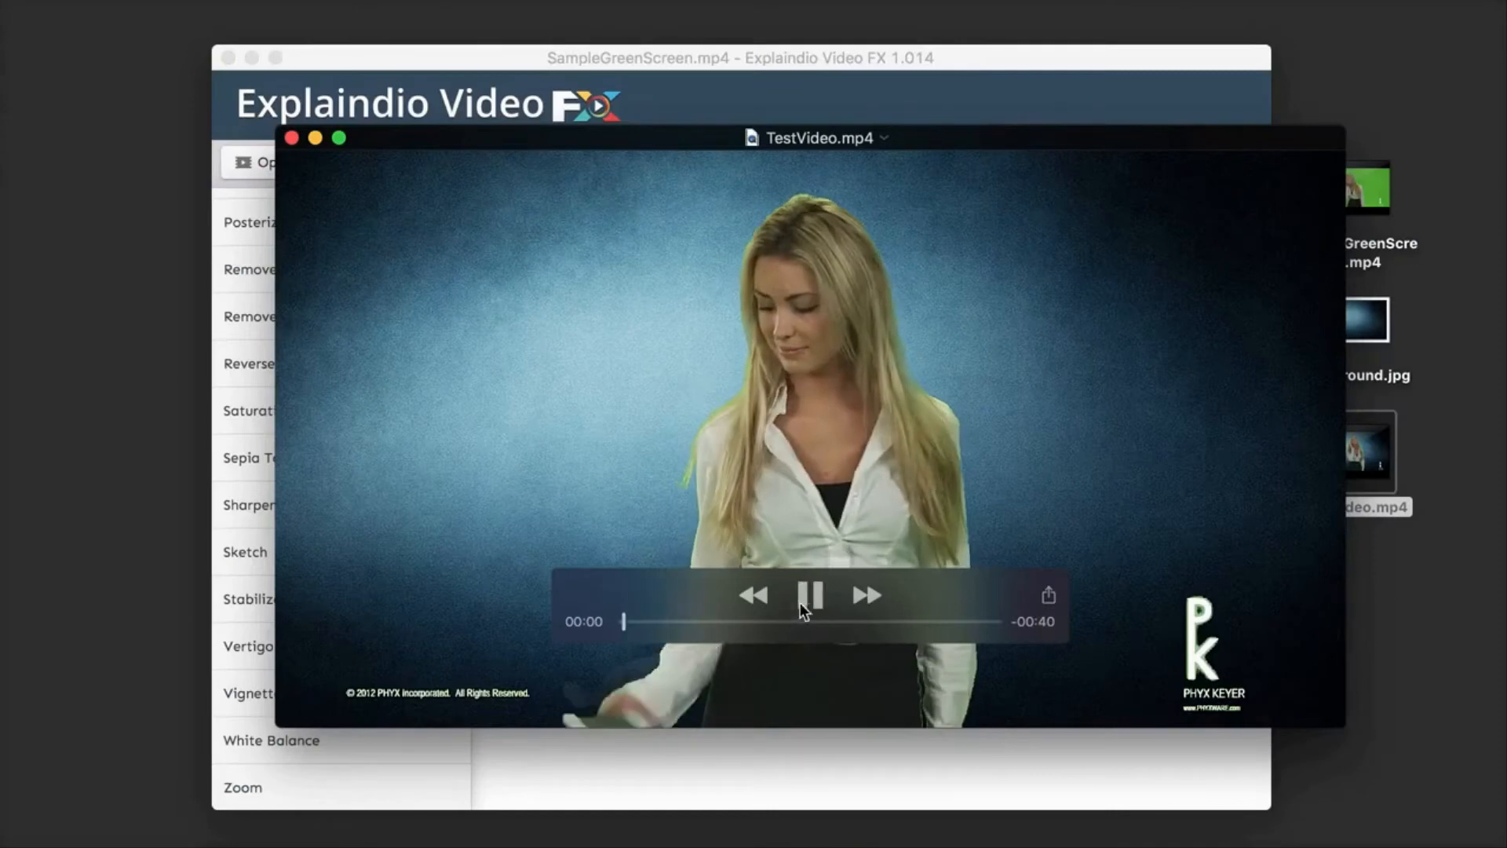
left_click(751, 623)
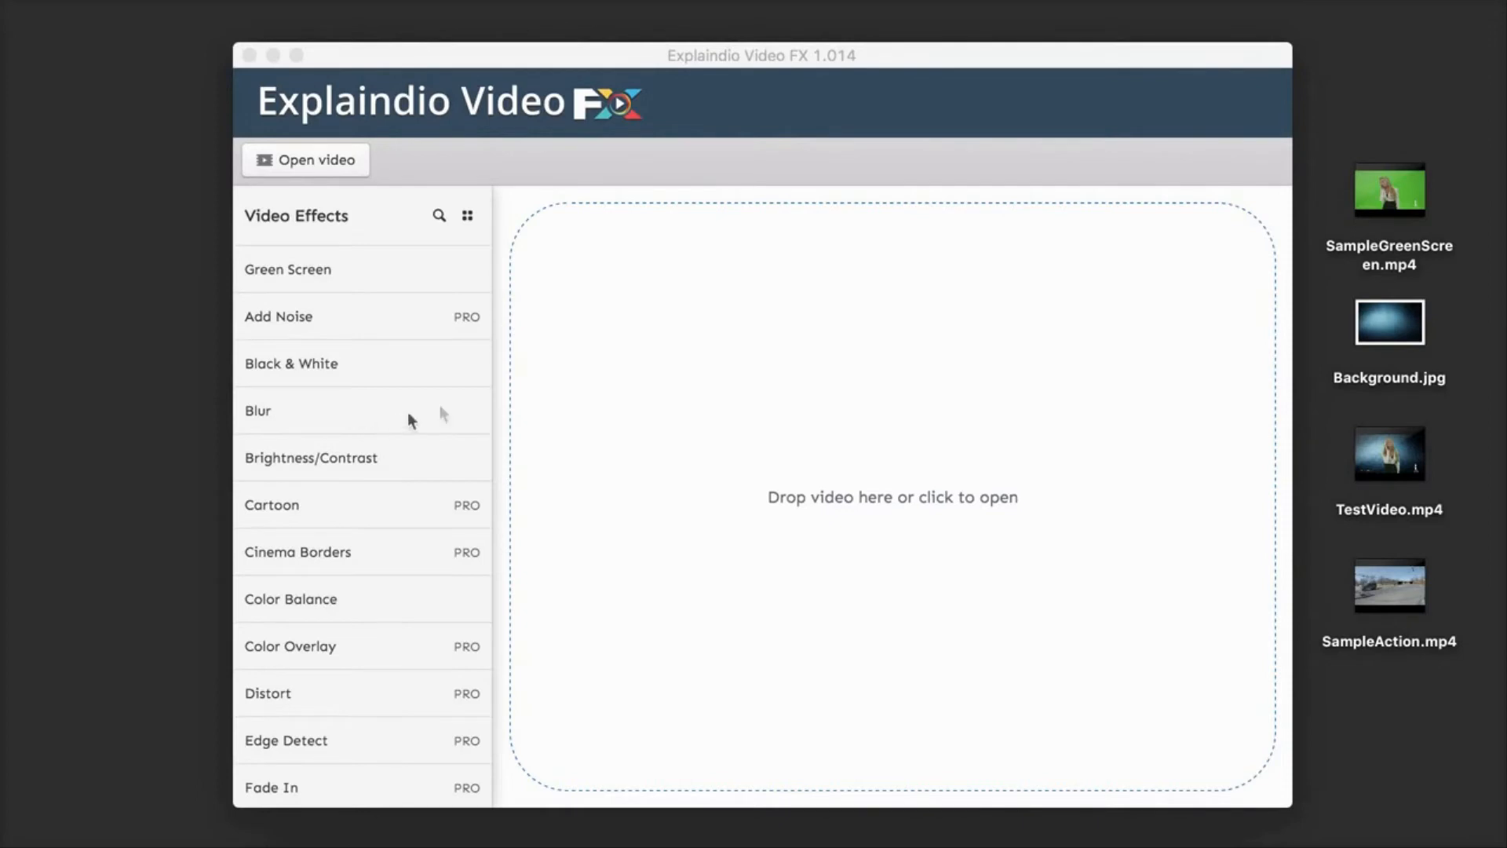
Step: Load SampleAction.mp4 from the desktop into Explaindio Video FX and start playing it
mouse_move(1404, 618)
left_click(1410, 596)
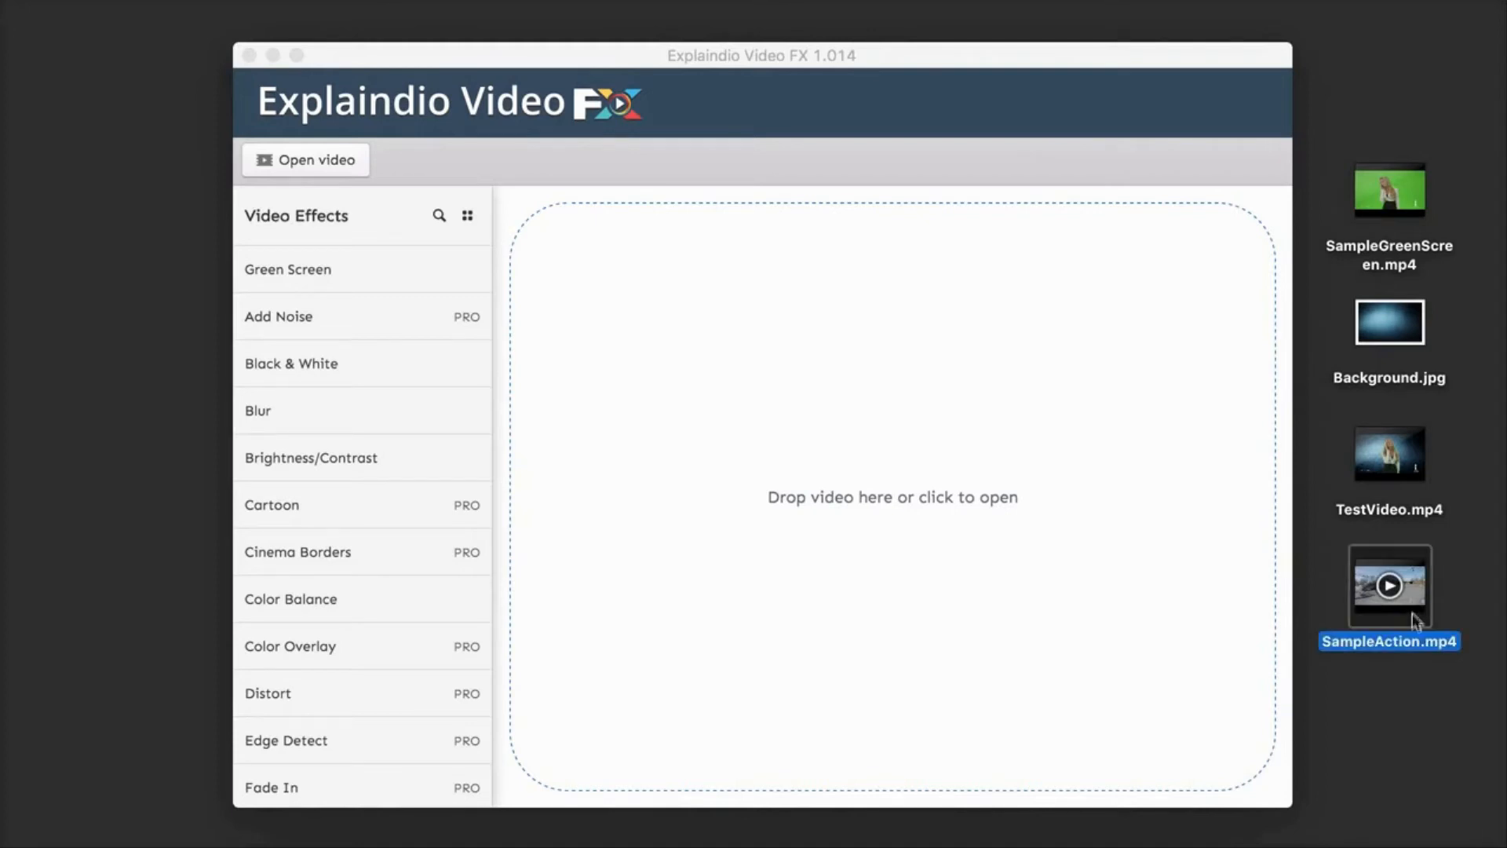
left_click_drag(1415, 595, 997, 529)
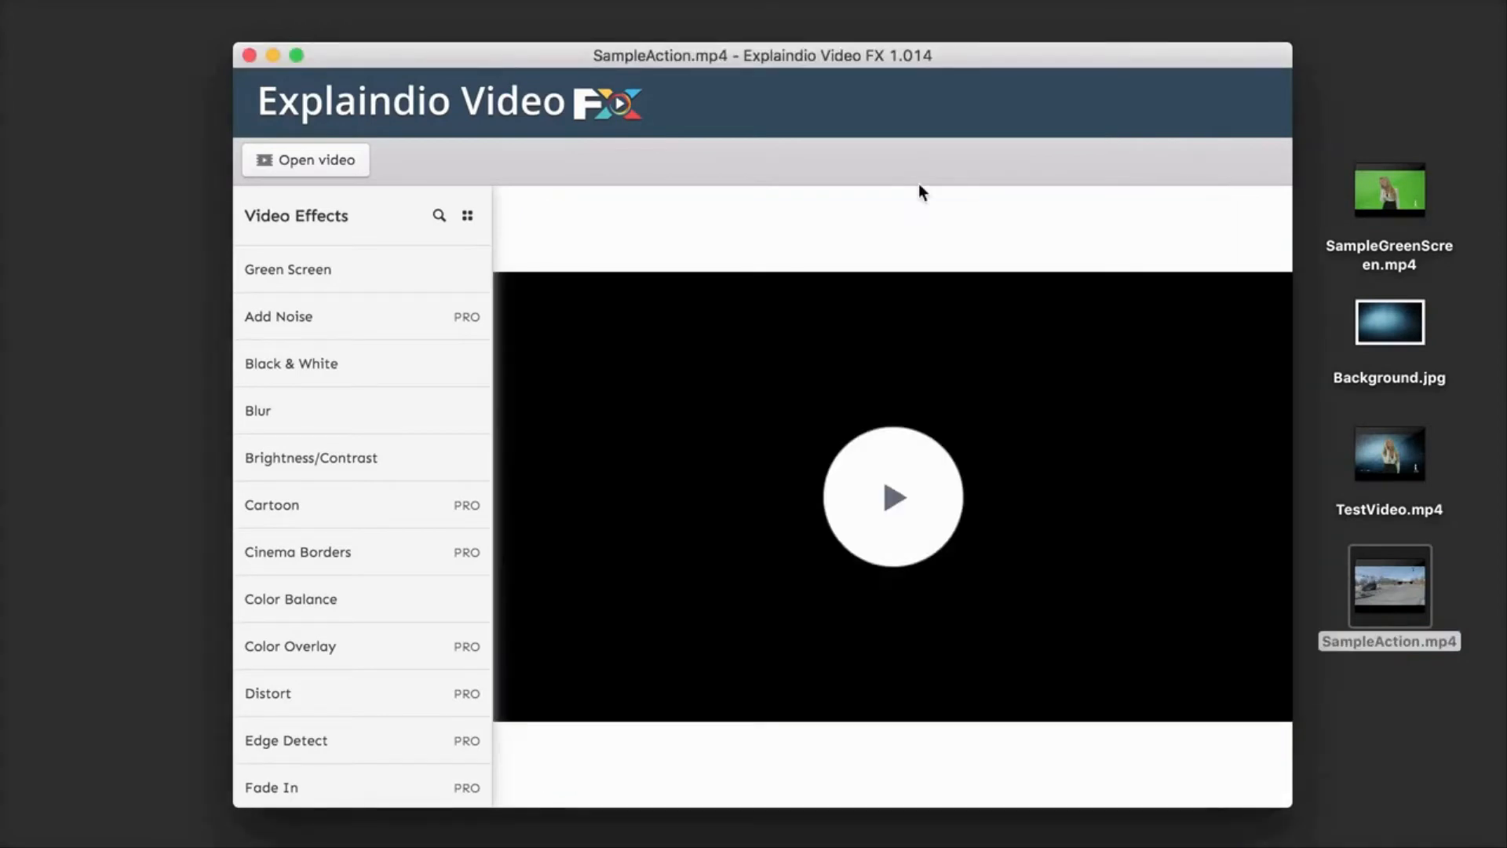
left_click(889, 473)
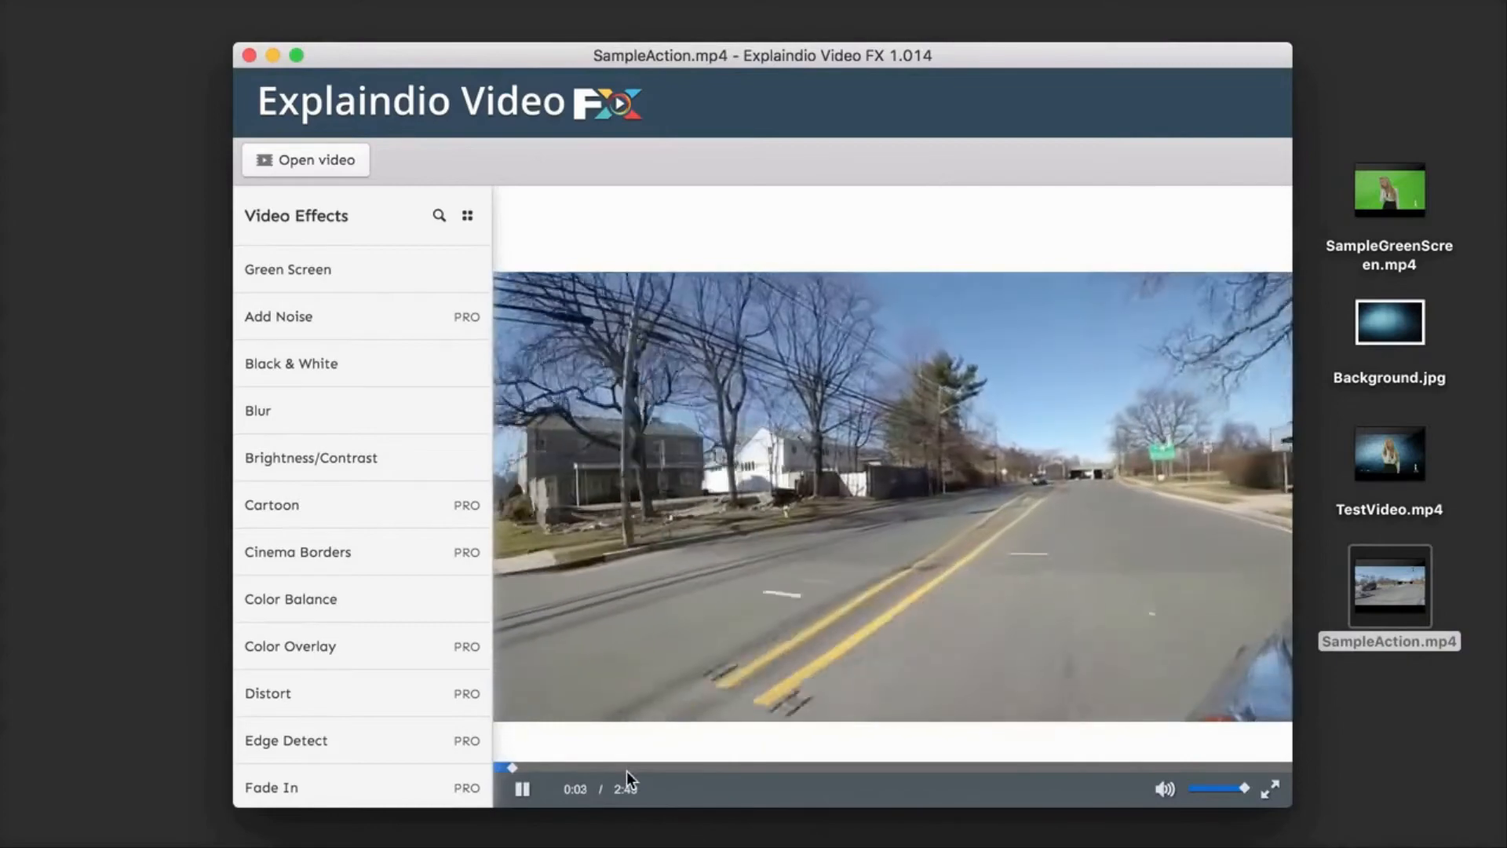
Step: Skip ahead in the playing video to about 0:39 and pause it
left_click(683, 767)
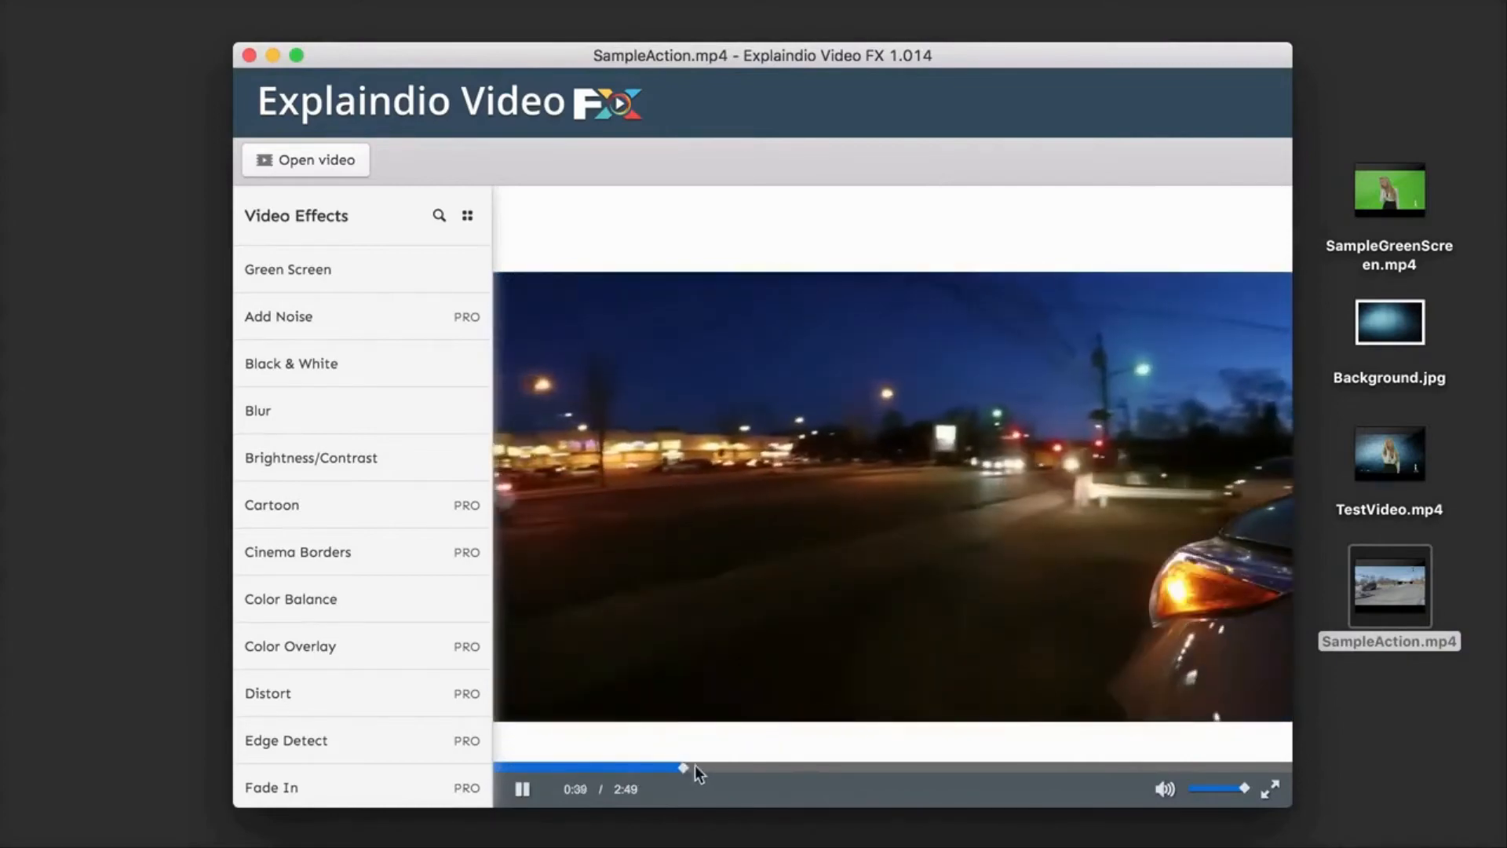
left_click(822, 764)
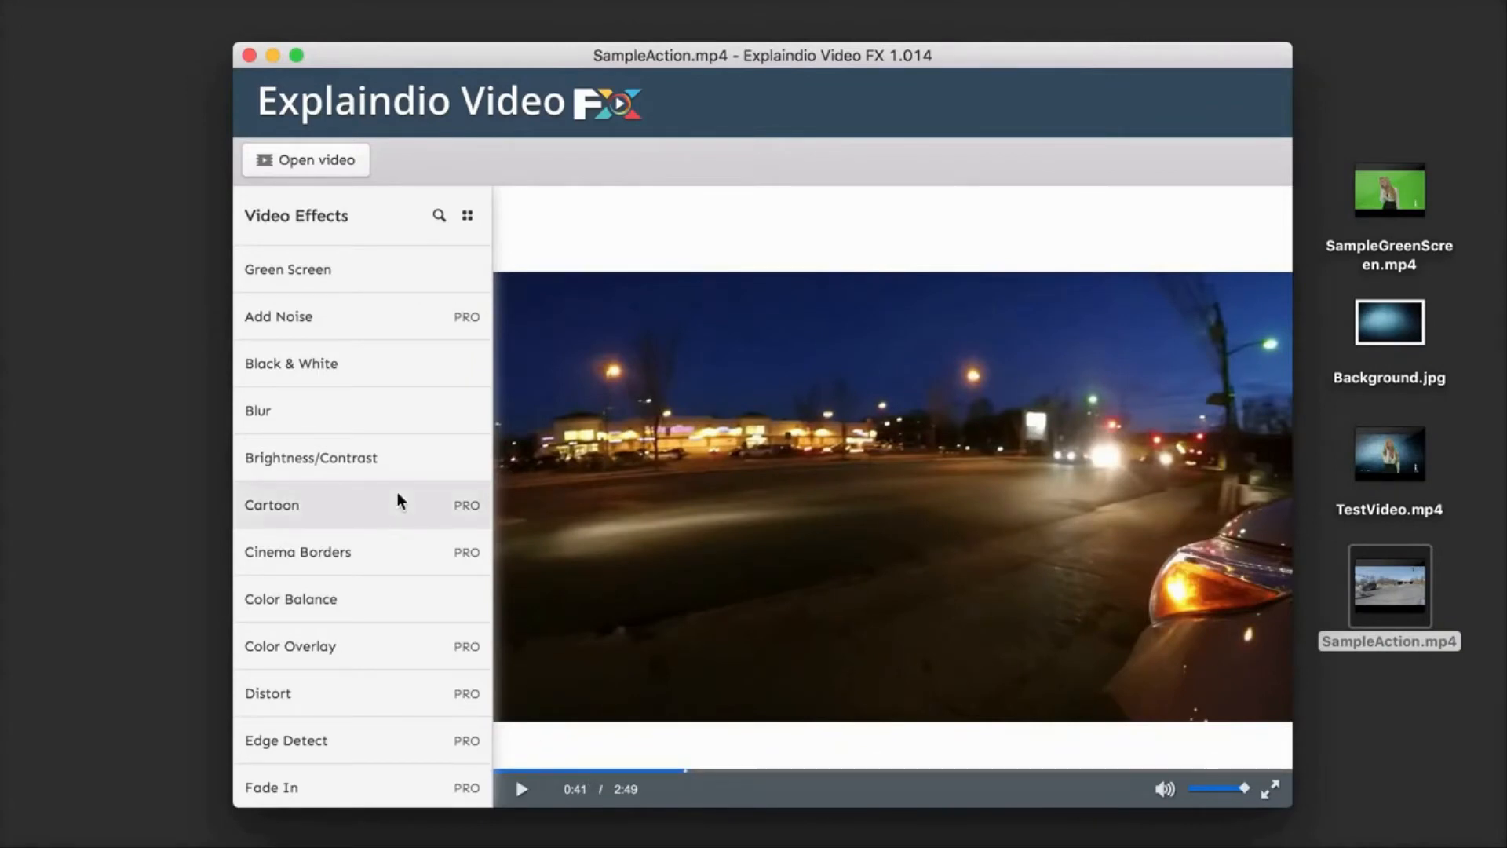
Step: Preview the Black & White effect and the Cartoon effect across the video's sample frames without applying either
left_click(316, 371)
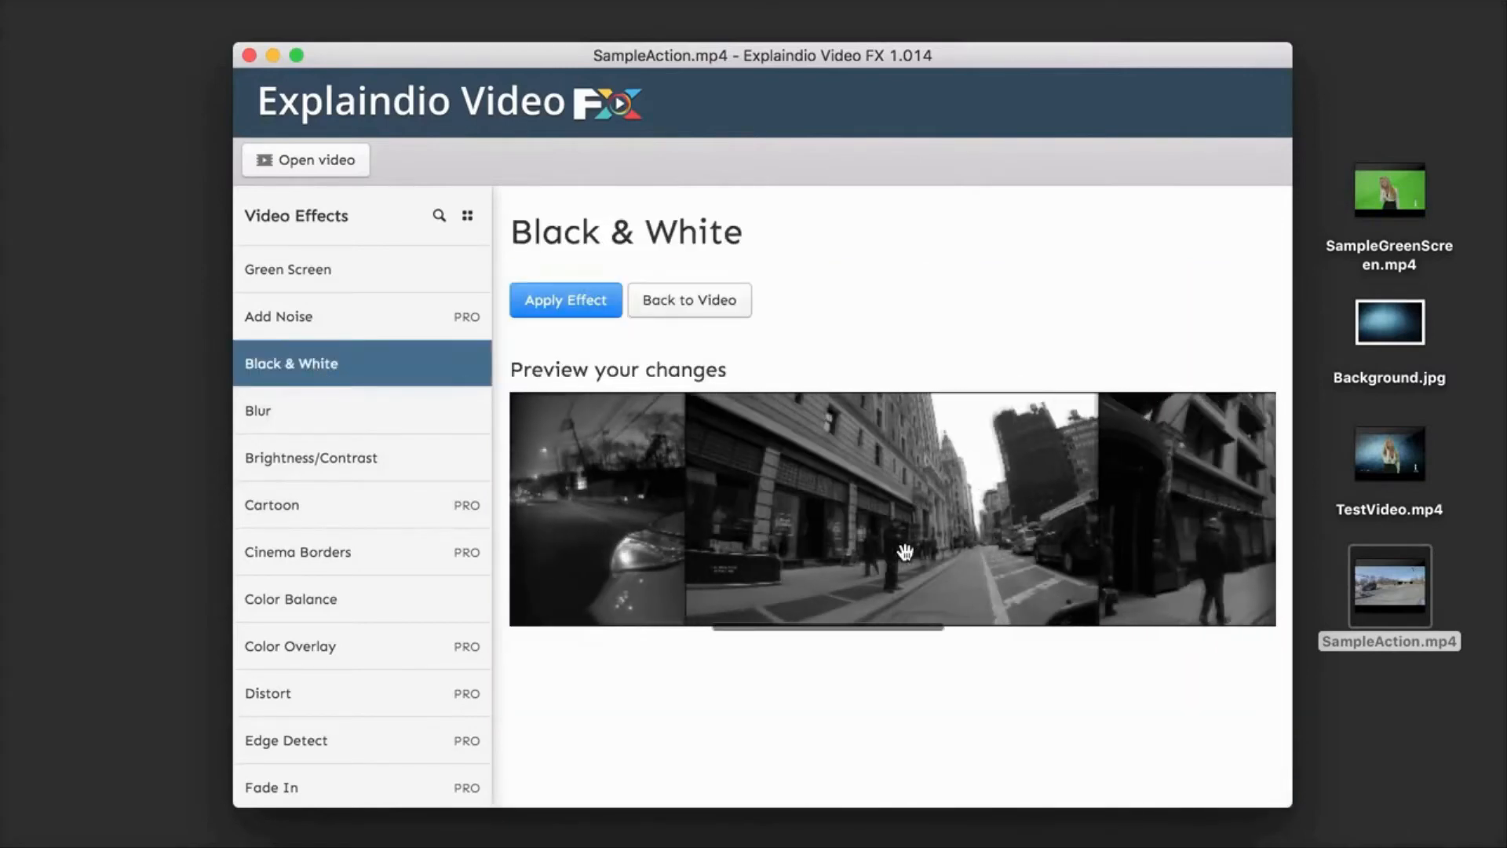
scroll(805, 547, "left", 5)
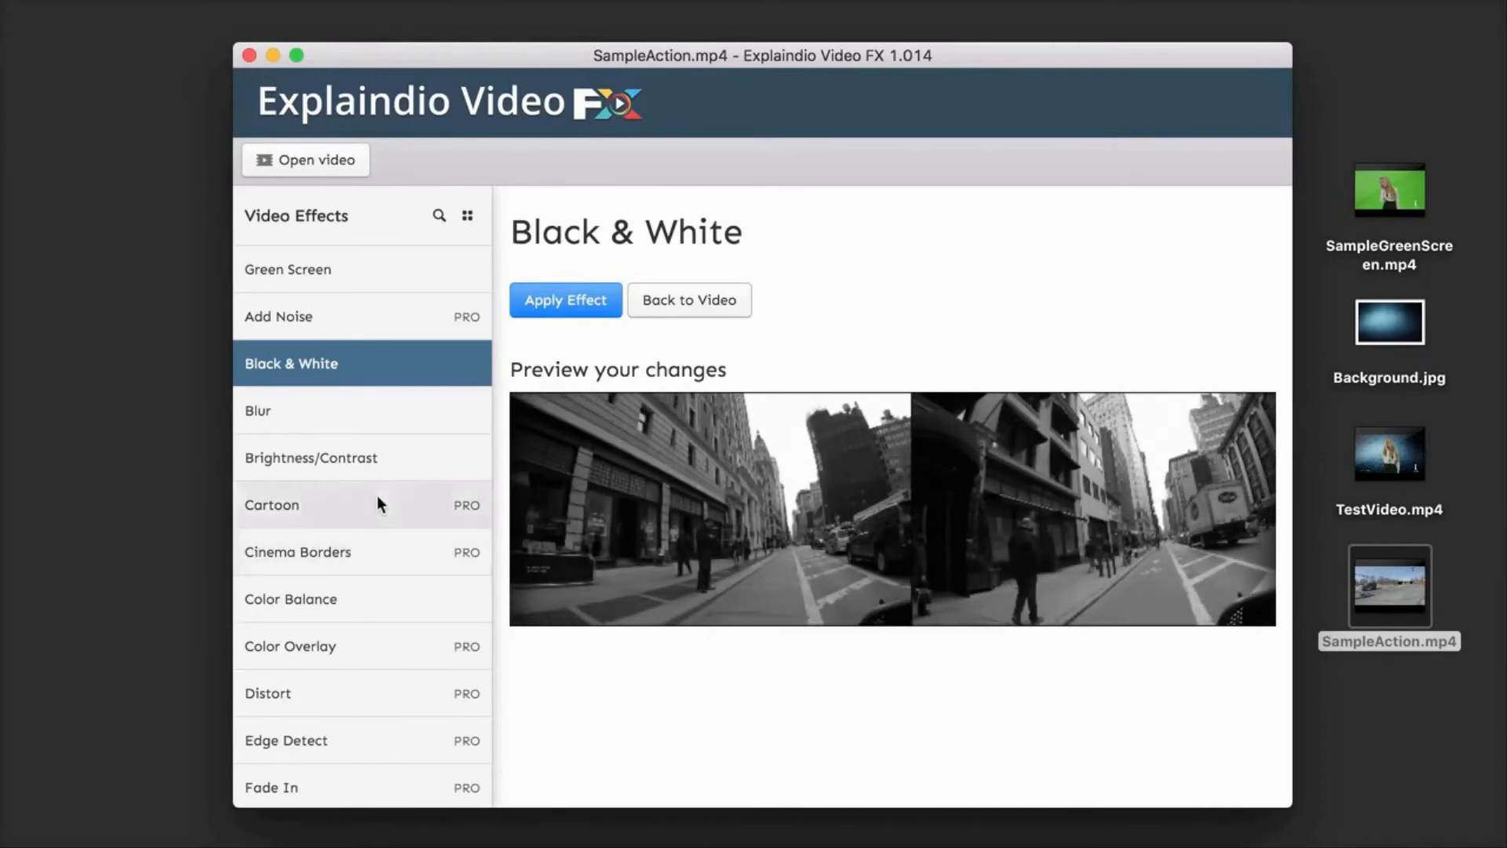
left_click(307, 509)
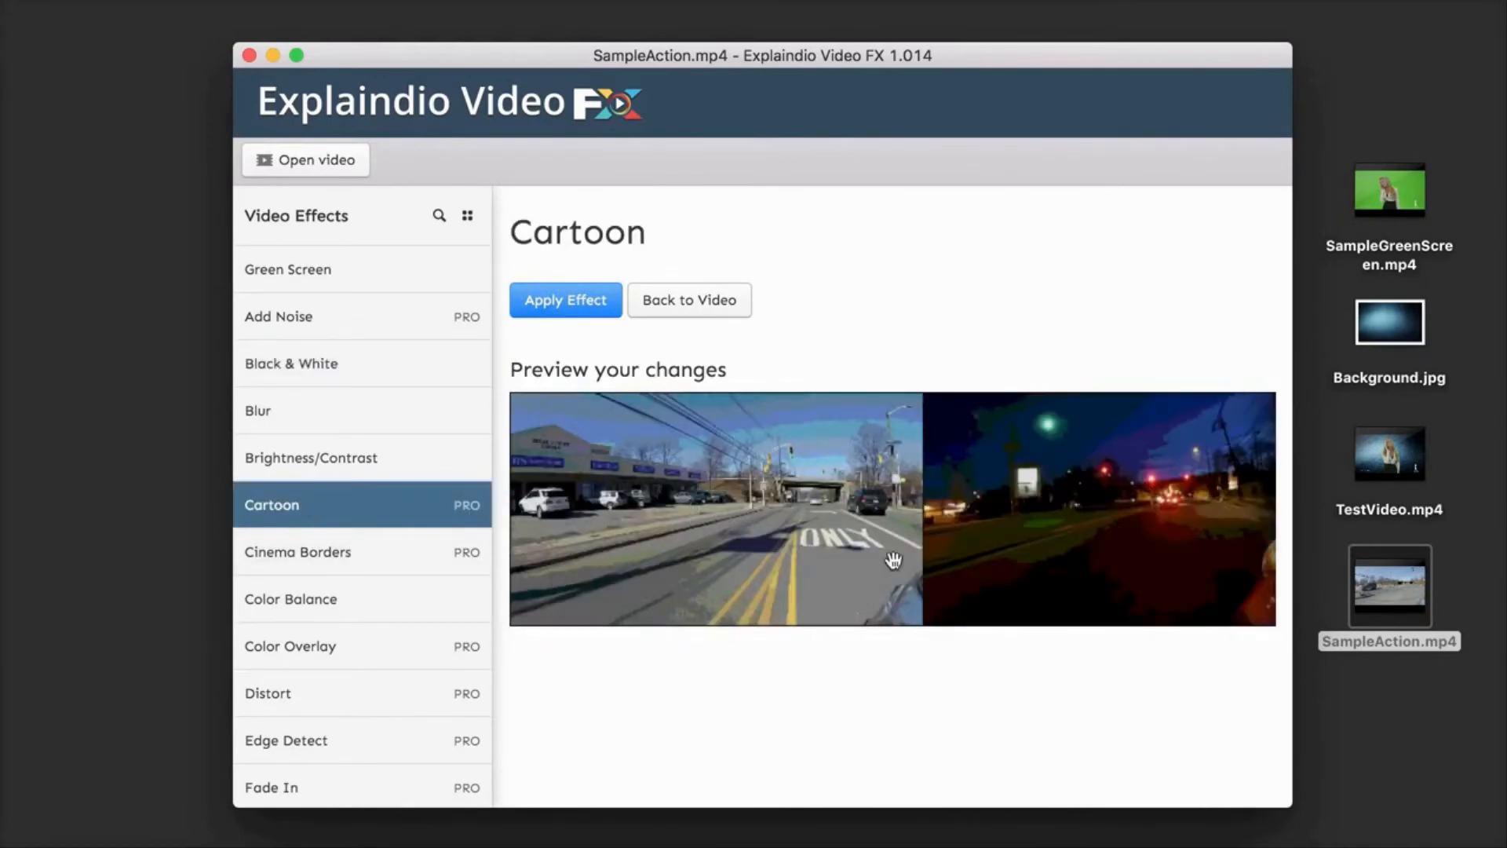
scroll(892, 560, "right", 10)
scroll(892, 561, "left", 10)
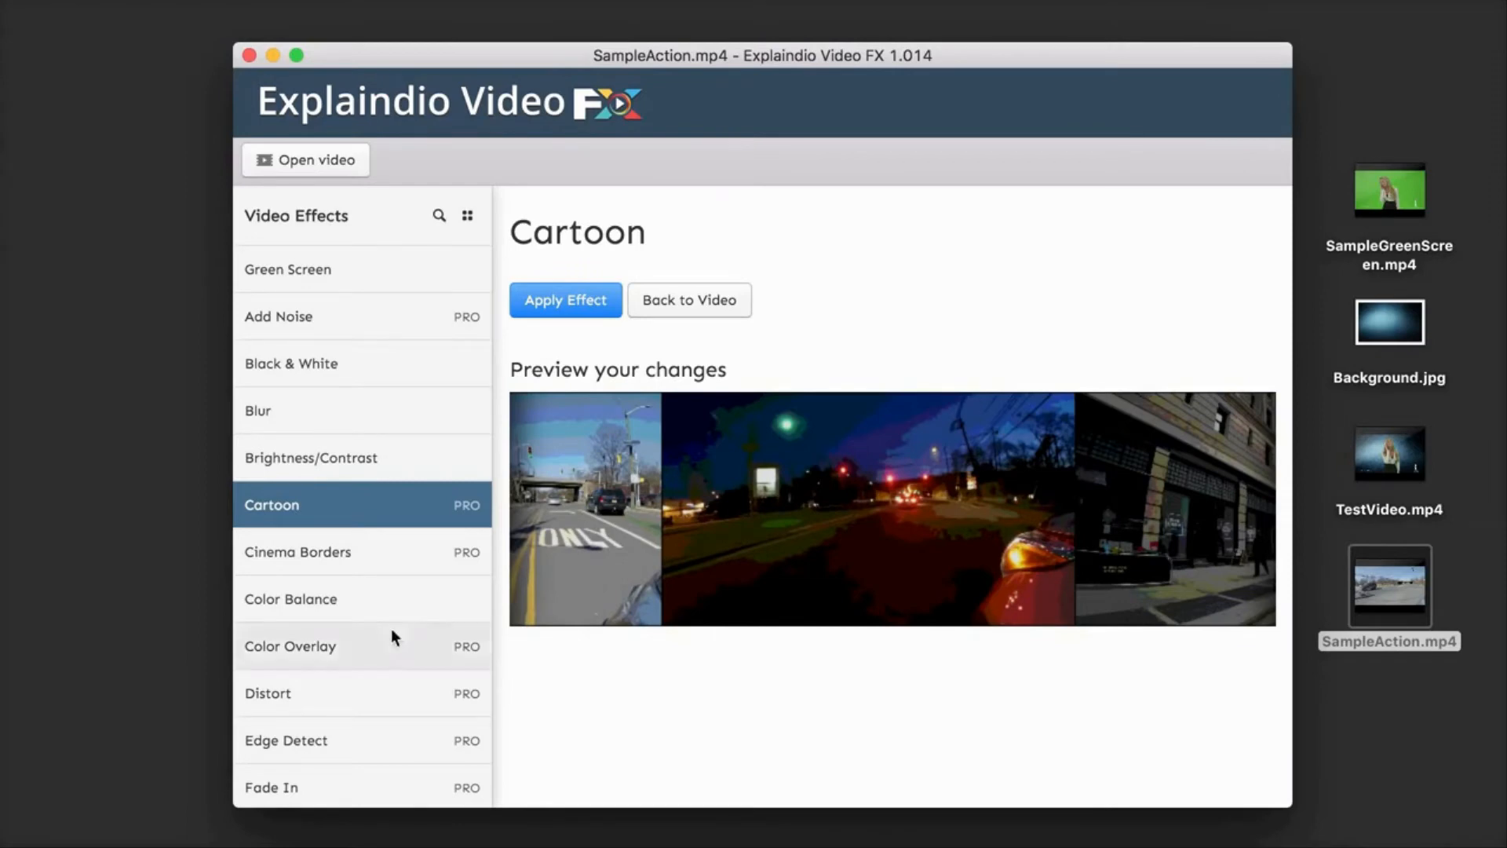
Step: Preview the Distort effect on the sample frames and look through the other available video effects
scroll(391, 627, "down", 1)
left_click(319, 637)
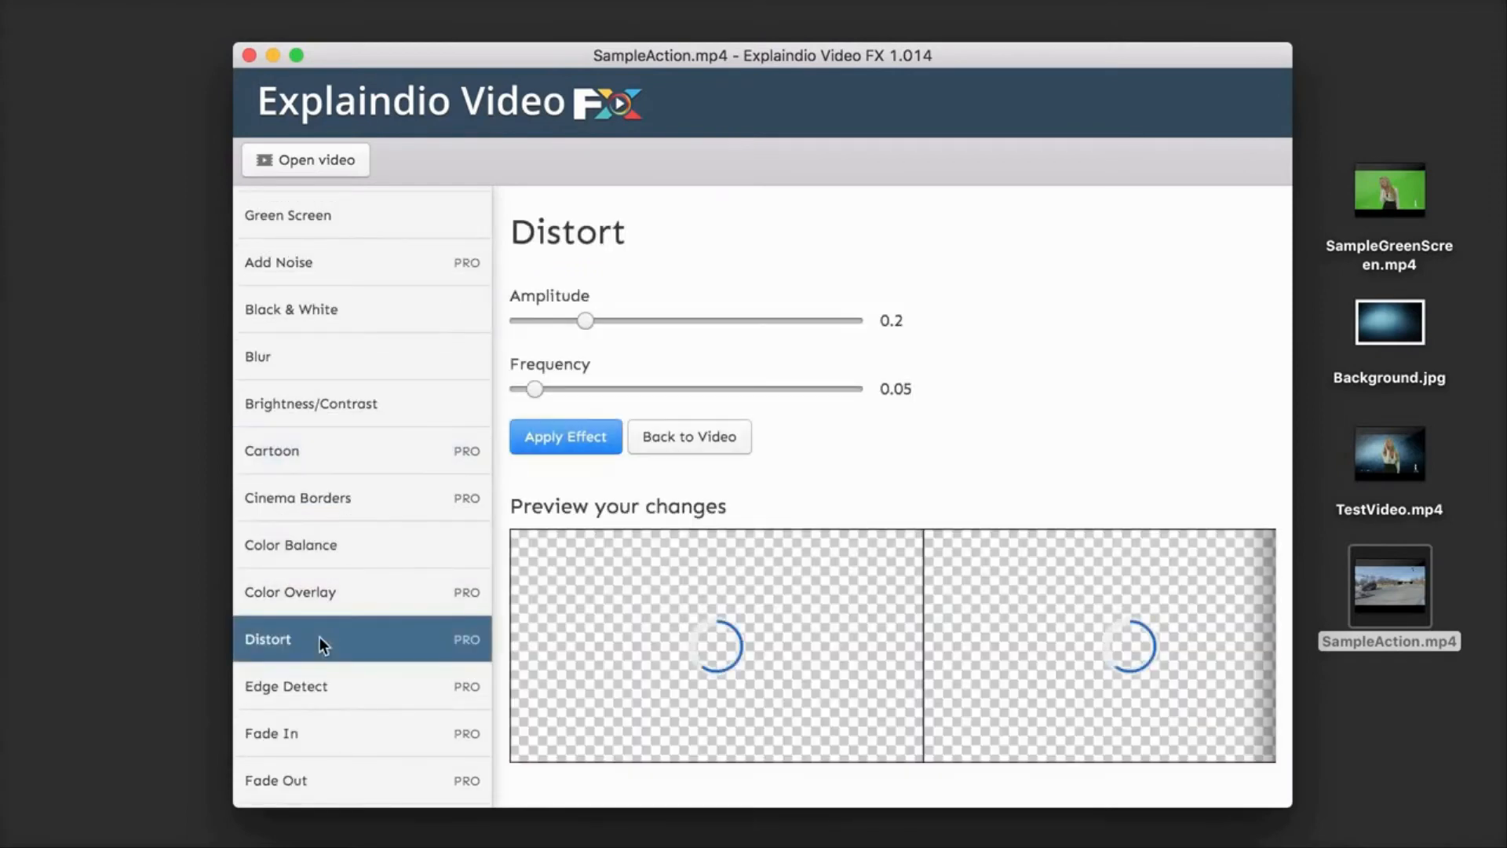
scroll(852, 387, "down", 1)
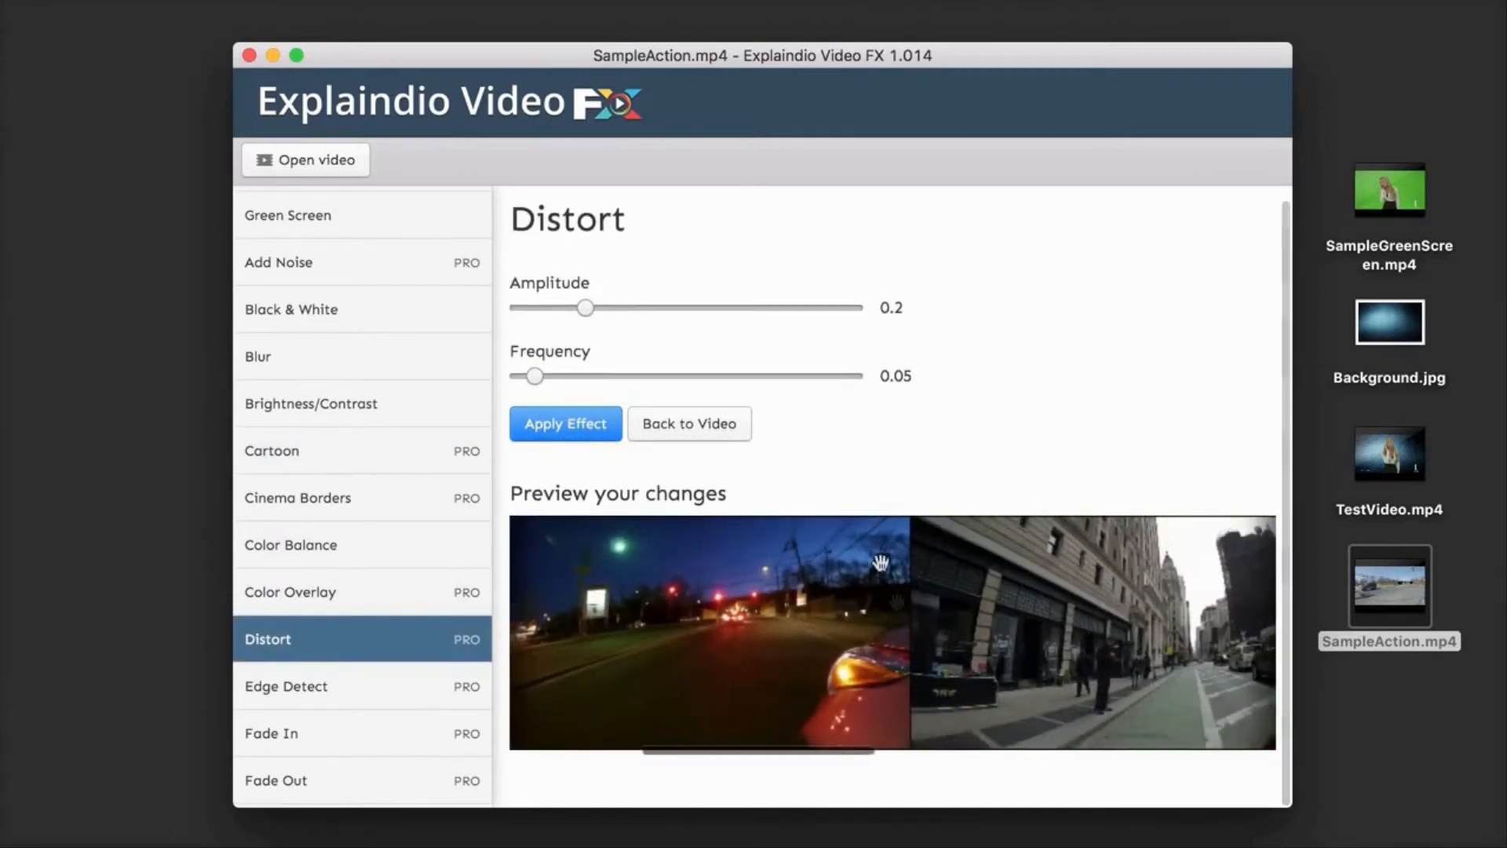
scroll(357, 570, "down", 1)
scroll(355, 568, "down", 8)
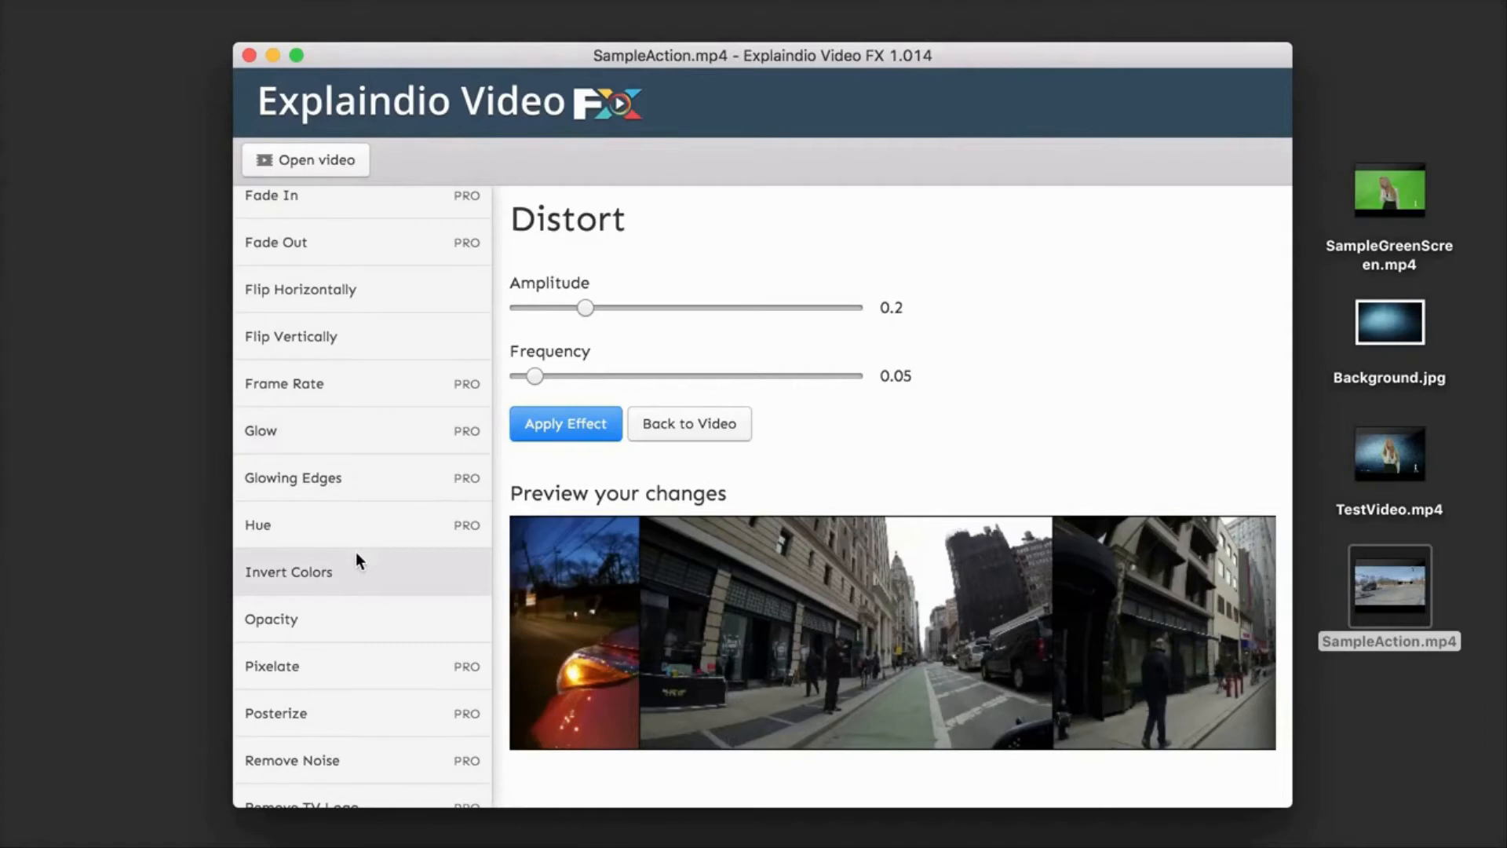
scroll(375, 453, "up", 2)
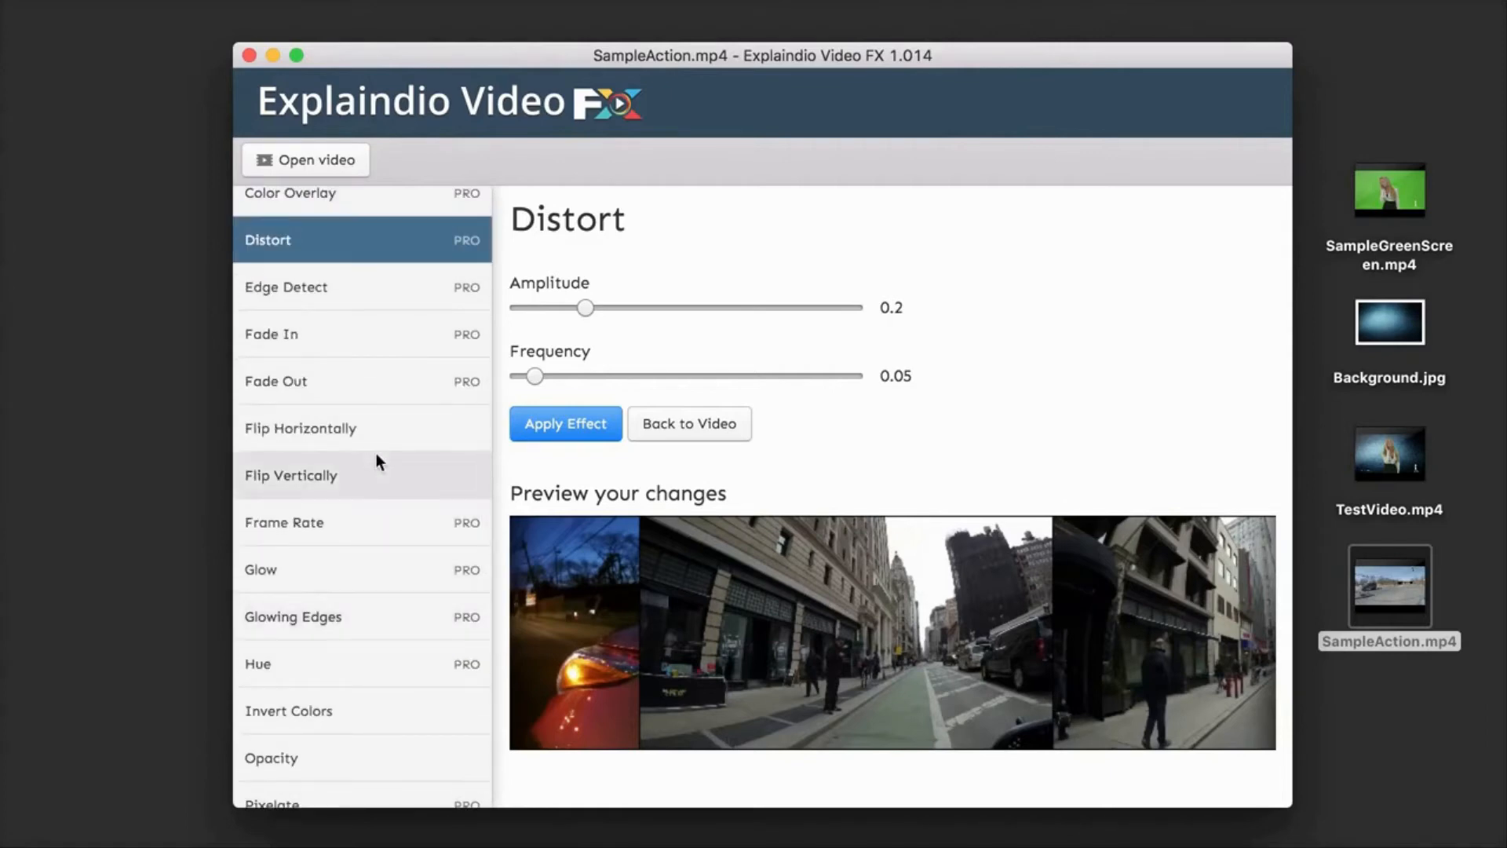